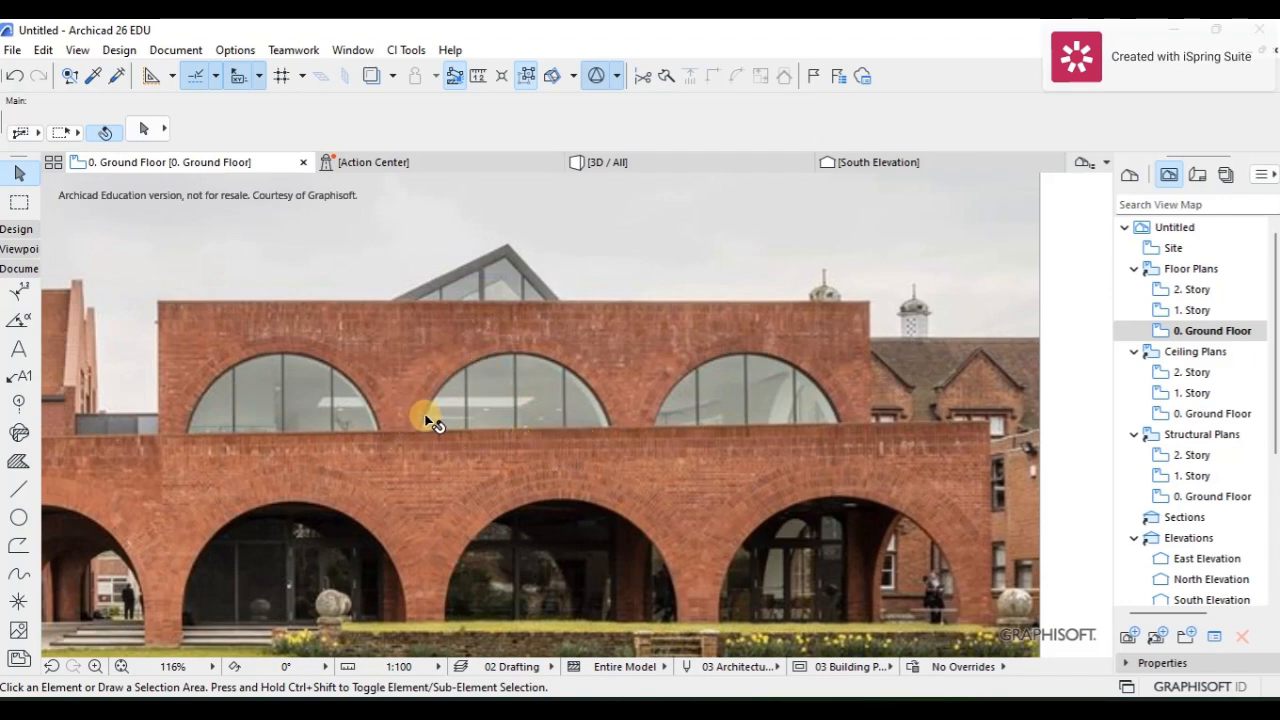
Set the Line tool's defaults to a solid line type and the blue pen 6.
scroll(455, 445, down, 3)
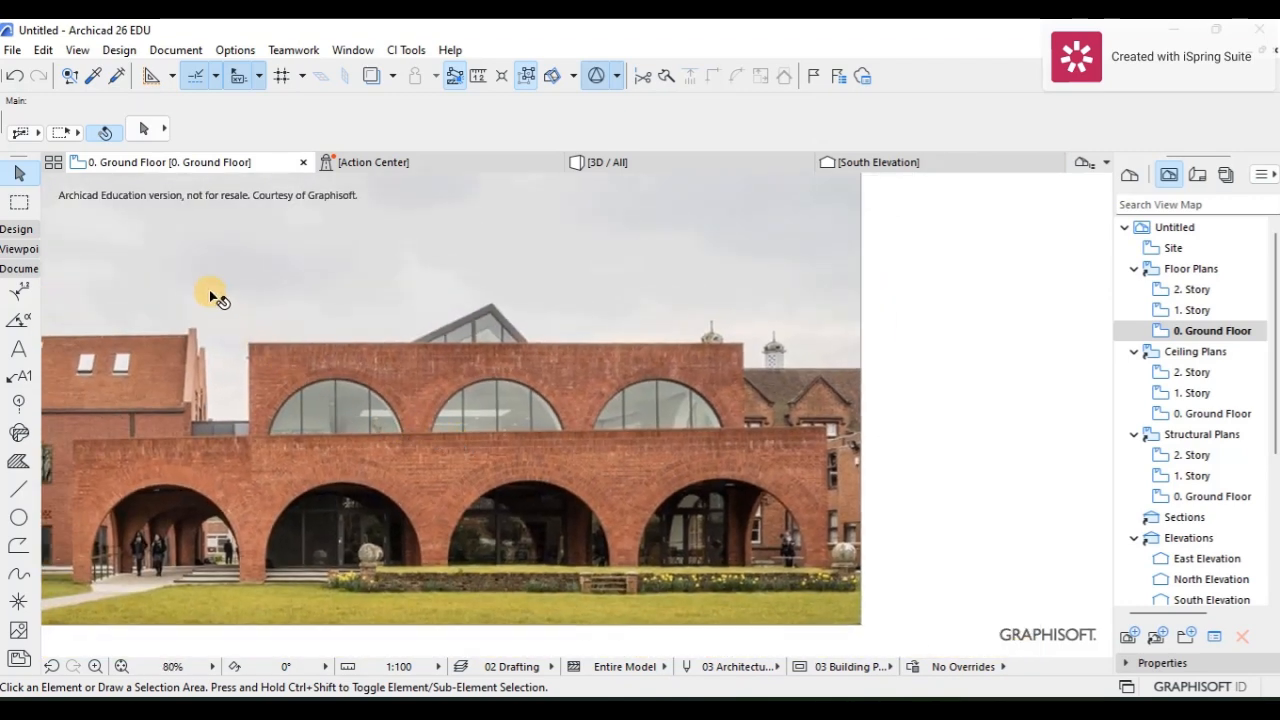
scroll(212, 222, down, 6)
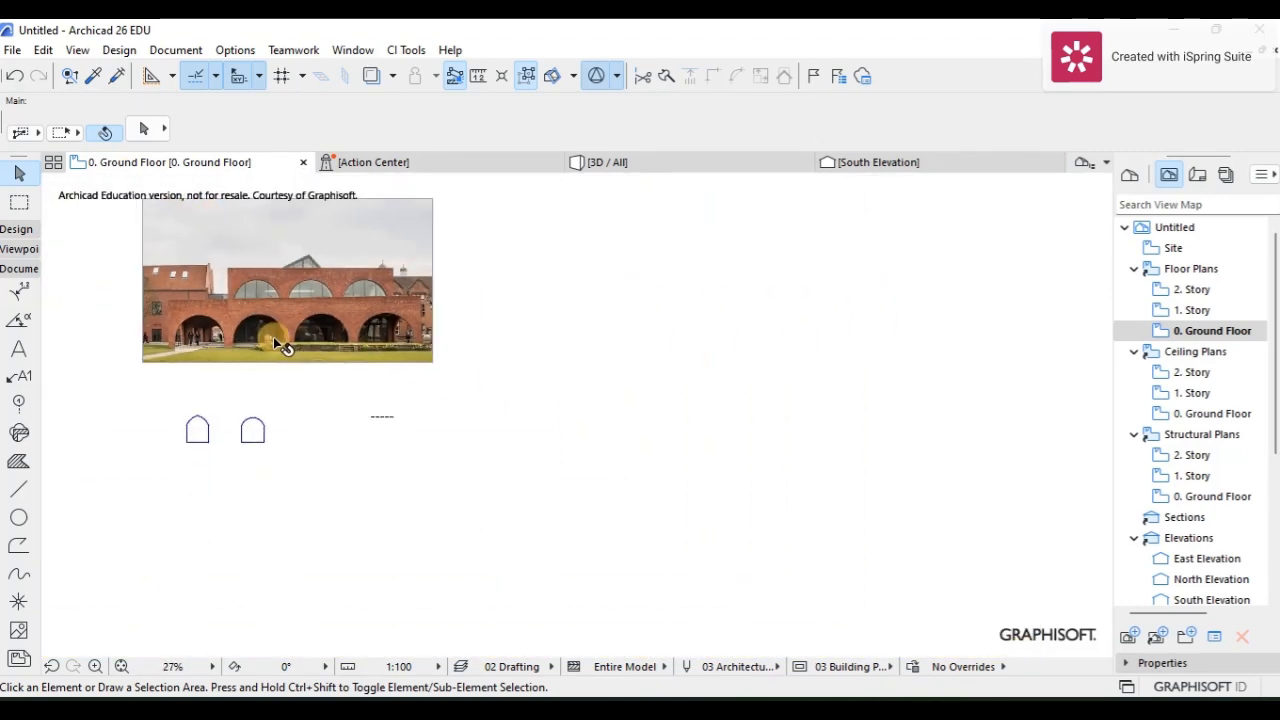
middle_drag(273, 337, 618, 311)
scroll(649, 395, up, 5)
click(17, 492)
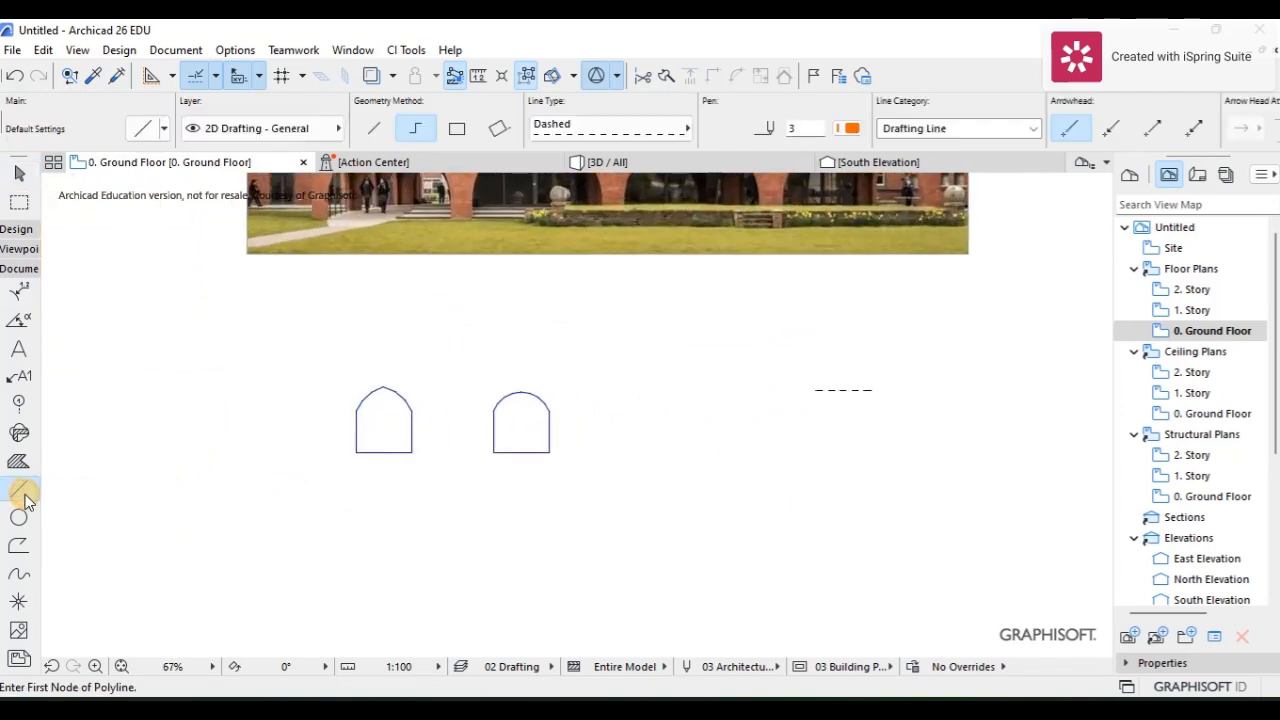
click(847, 128)
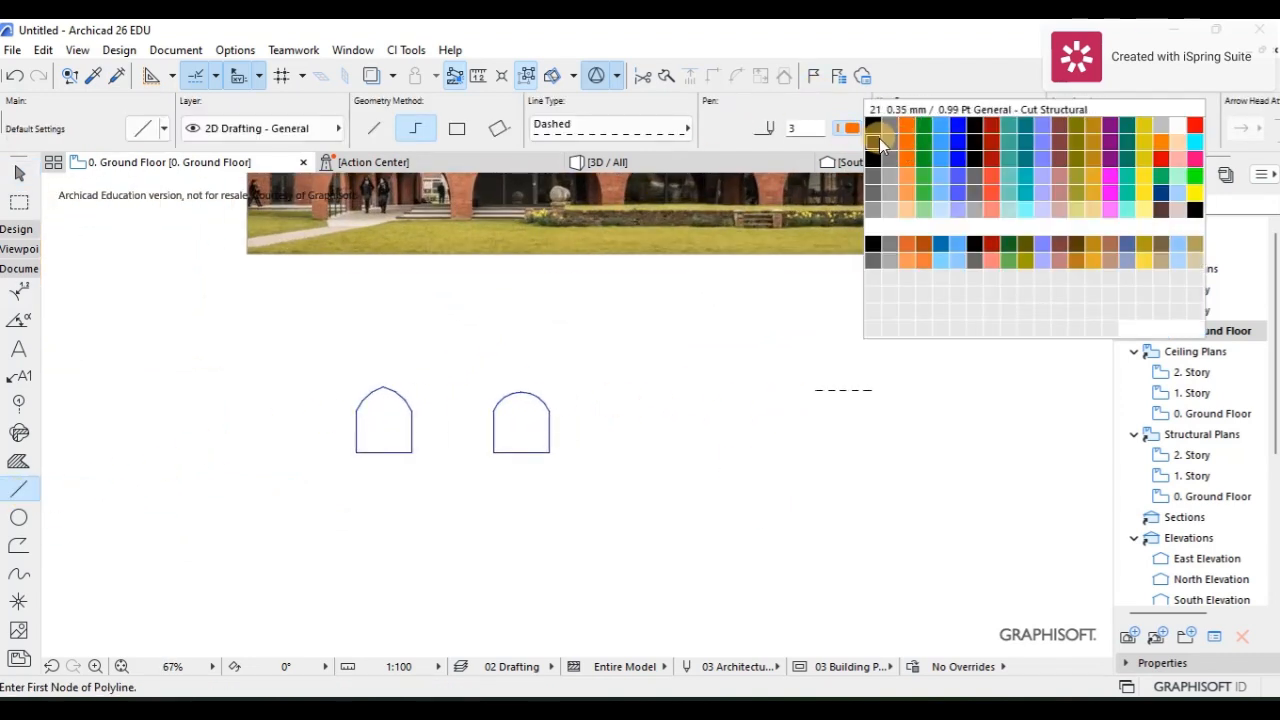
click(876, 127)
click(676, 134)
click(737, 109)
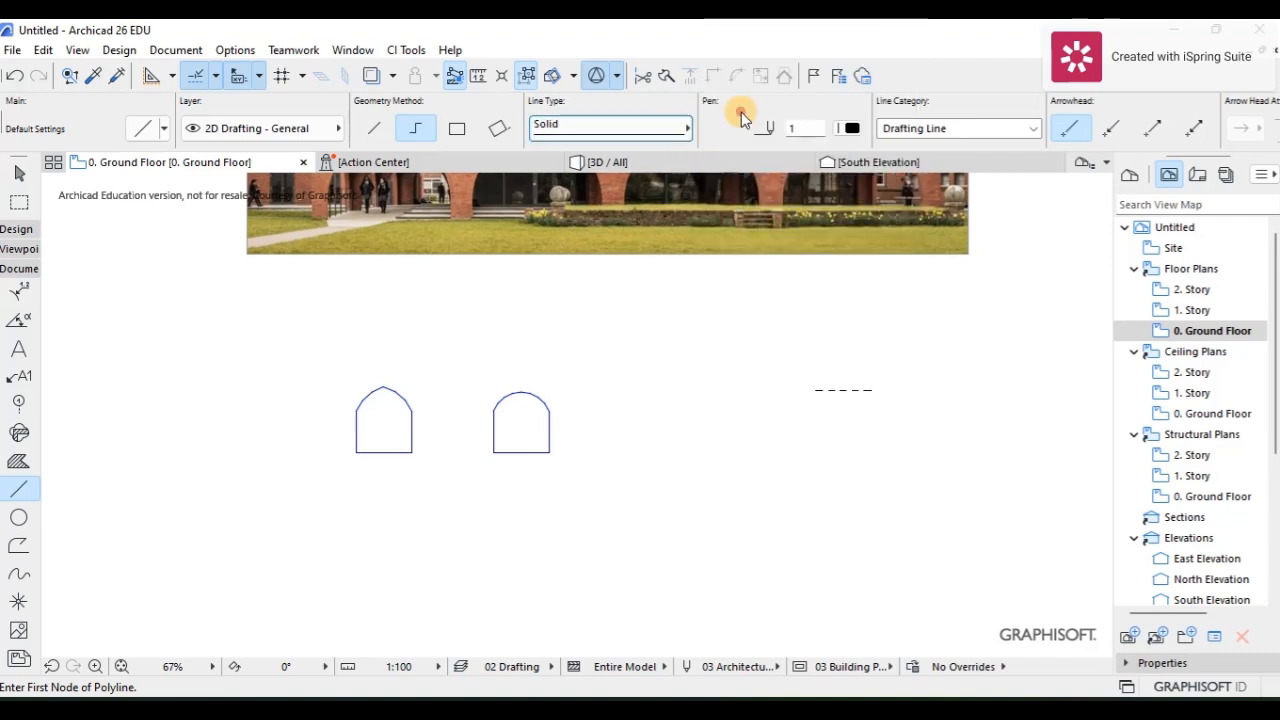
click(843, 128)
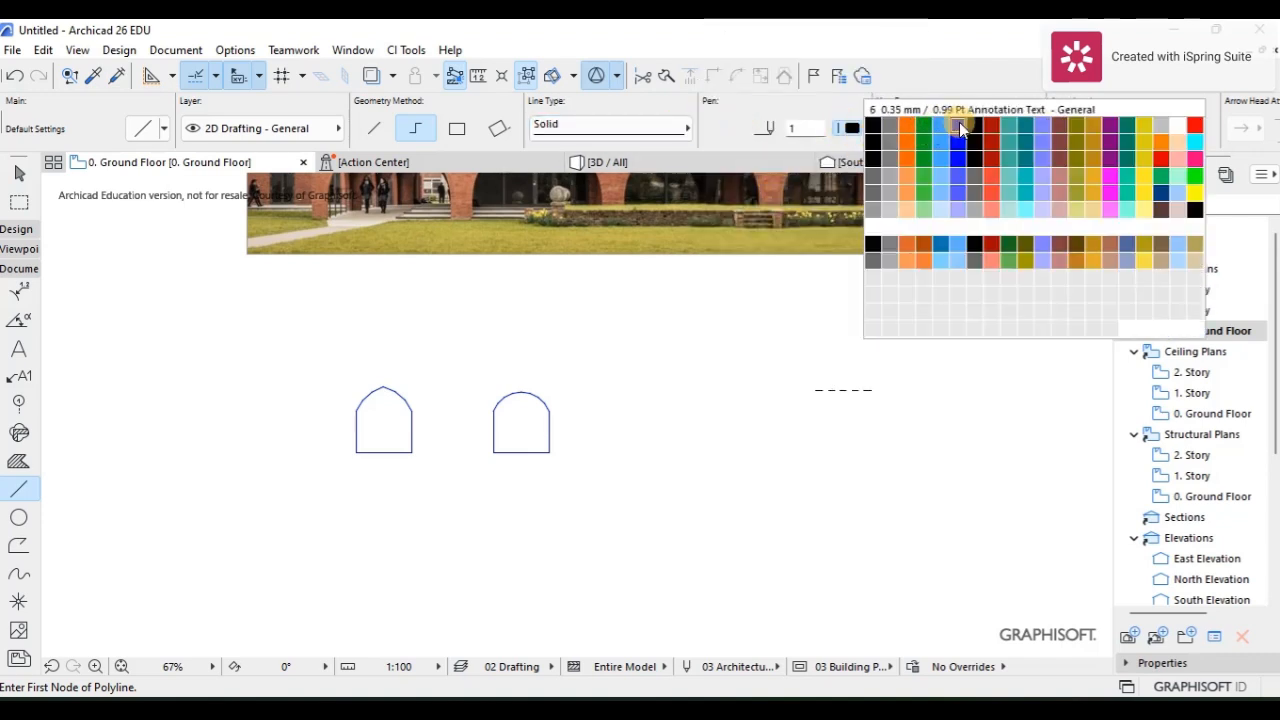
click(957, 124)
Draw a horizontal line 2000 mm long in the empty area below the building photo.
scroll(701, 308, up, 4)
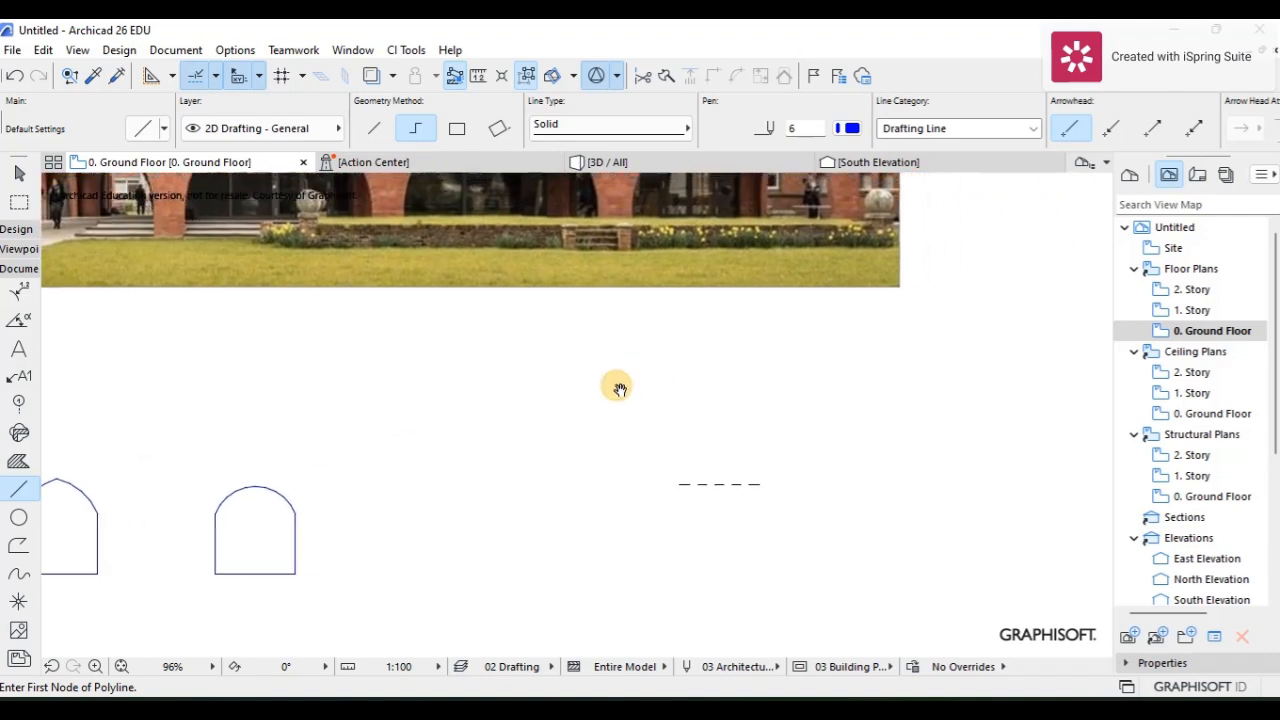
click(550, 424)
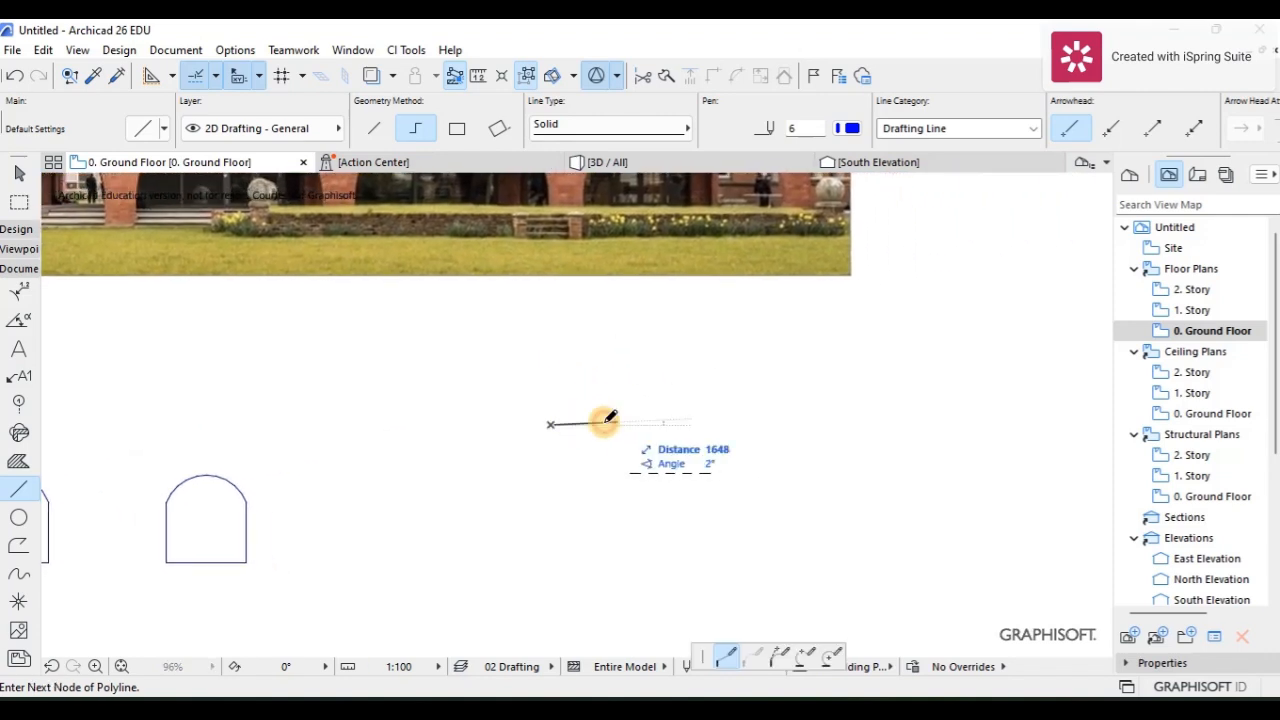
text(2)
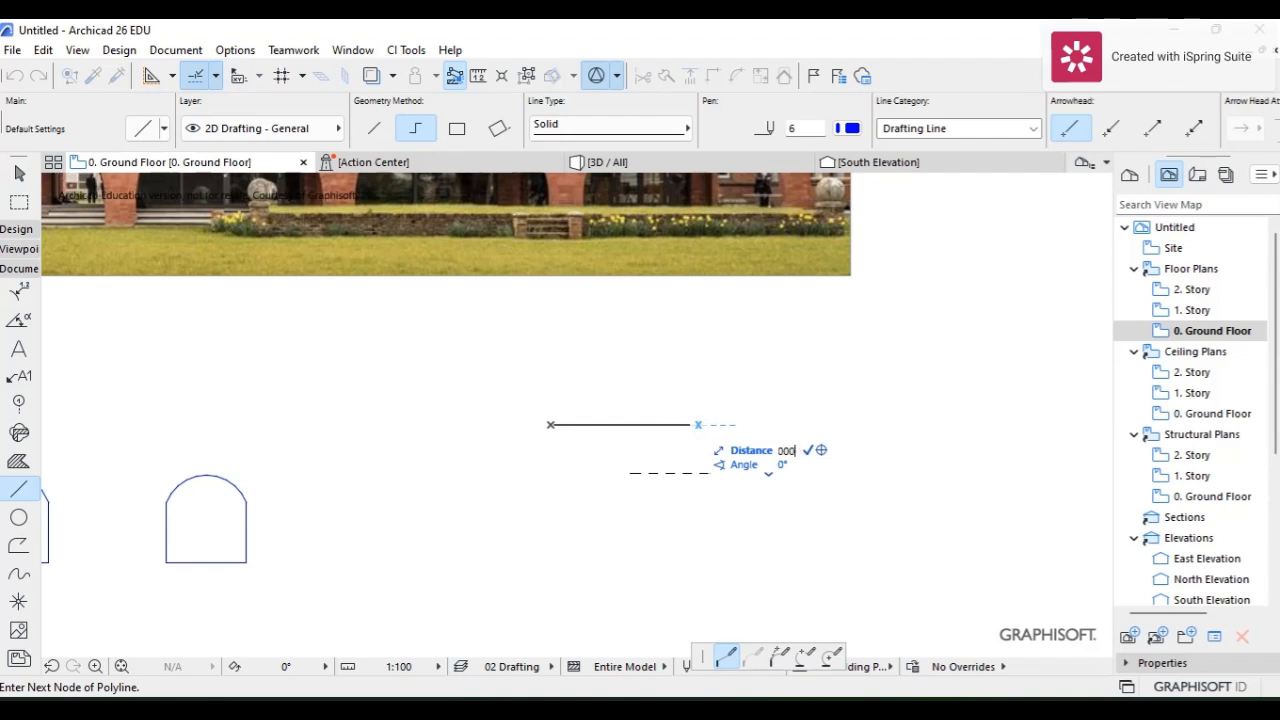
key(Return)
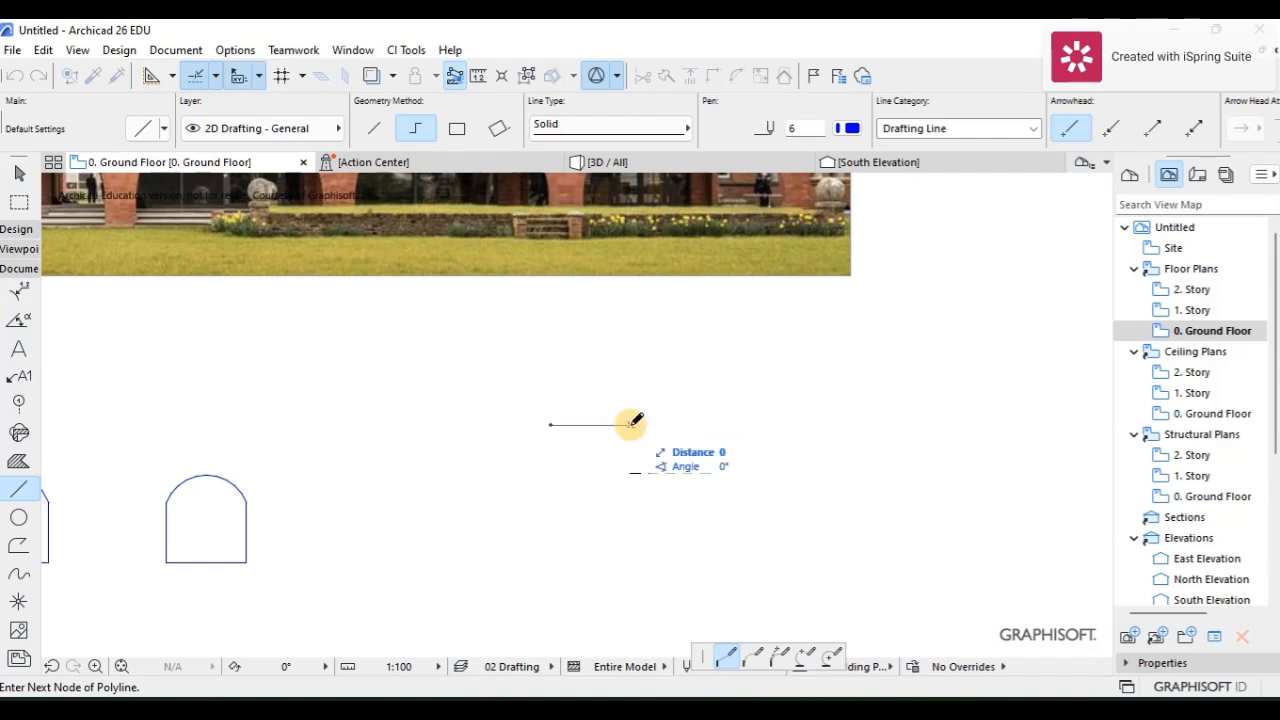
click(552, 423)
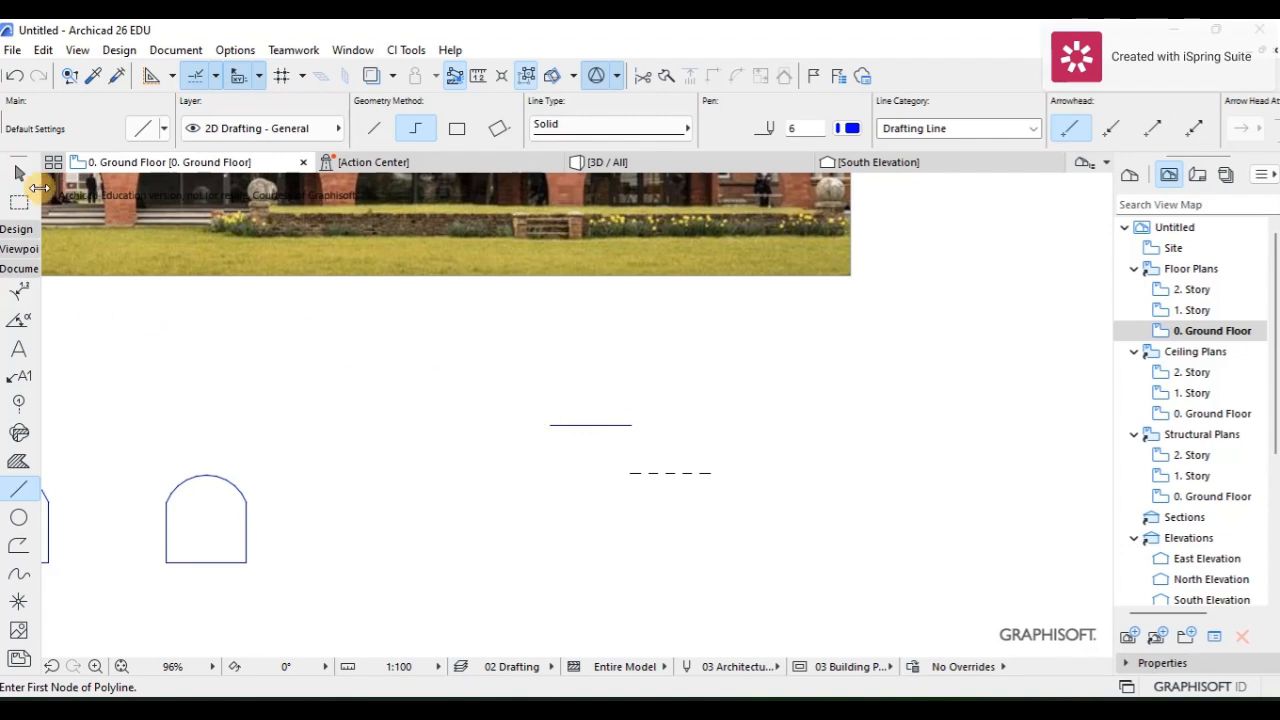
click(19, 173)
Curve a copy of the new line upward into an arch with a radius of about 1030 mm, keeping the straight base line.
scroll(588, 424, up, 3)
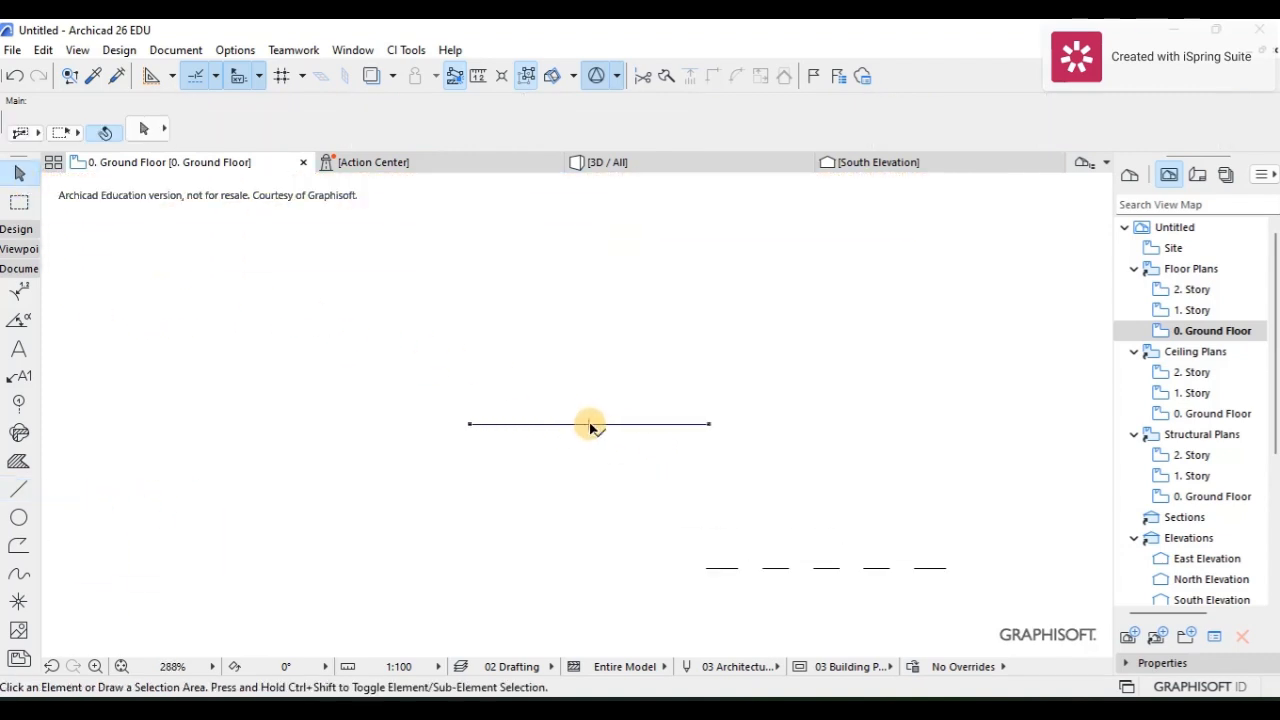
click(590, 427)
click(588, 424)
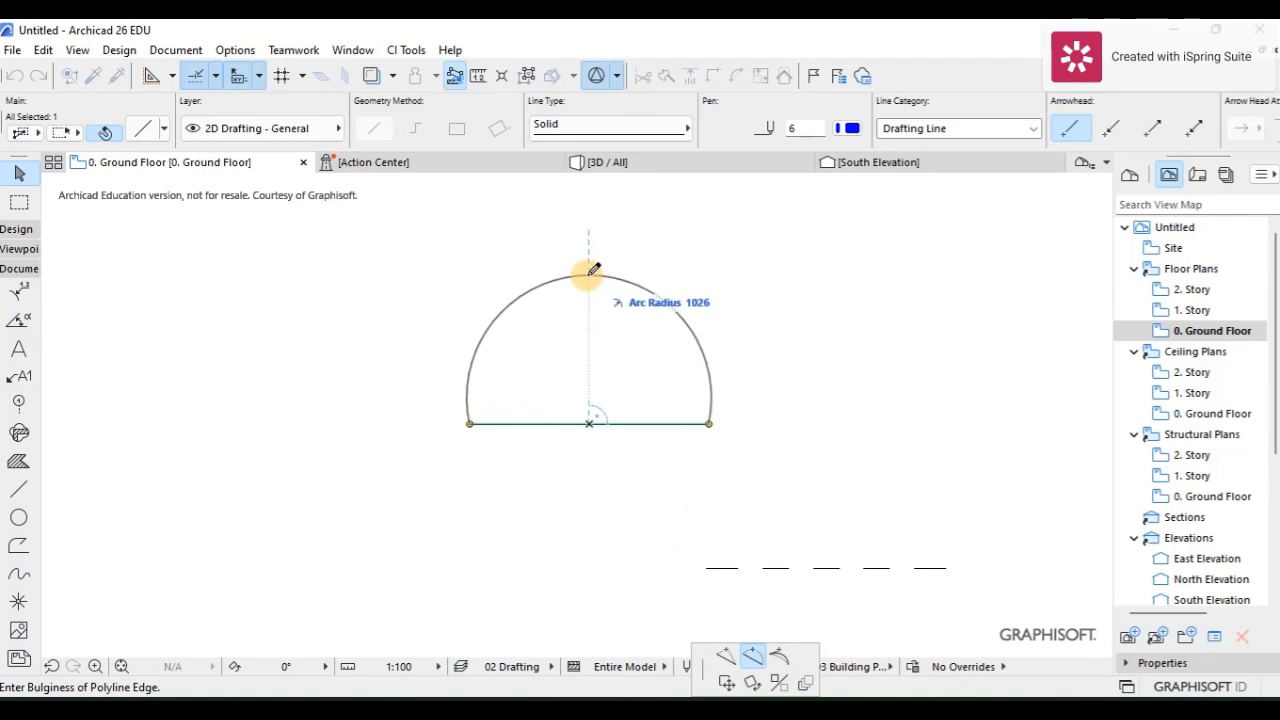
click(593, 267)
scroll(605, 420, down, 3)
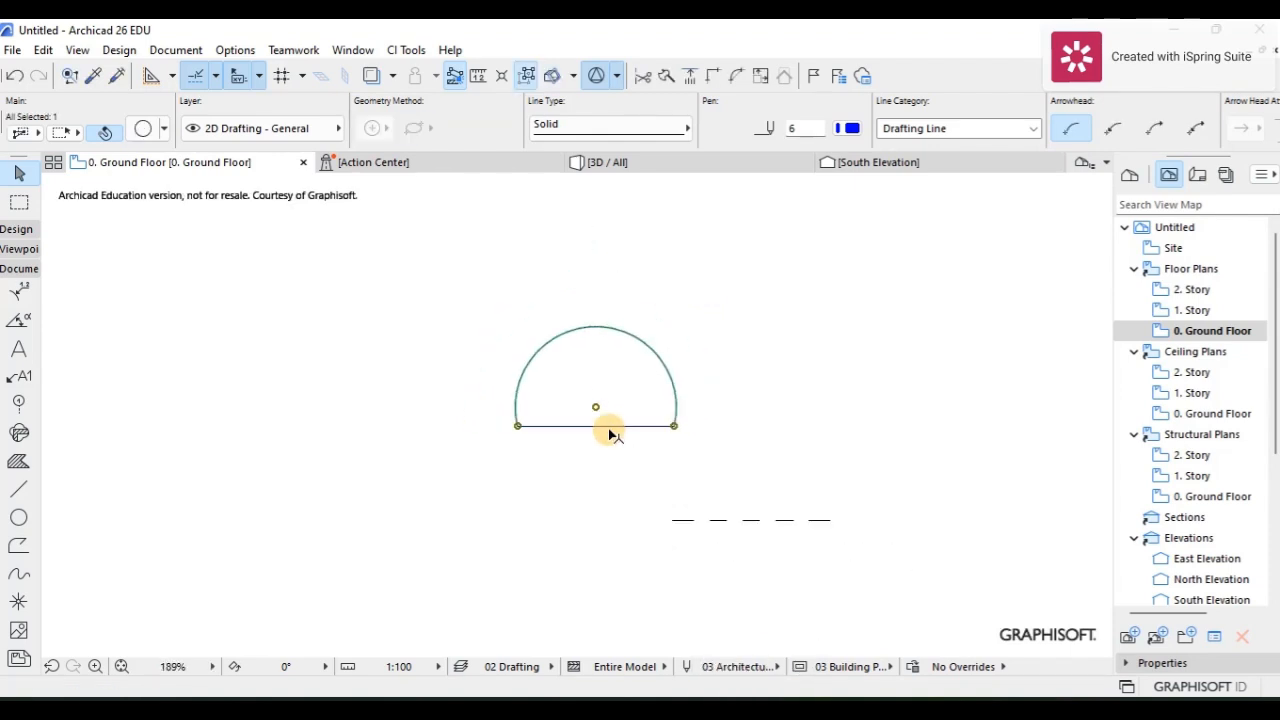
scroll(700, 390, up, 5)
scroll(668, 376, down, 2)
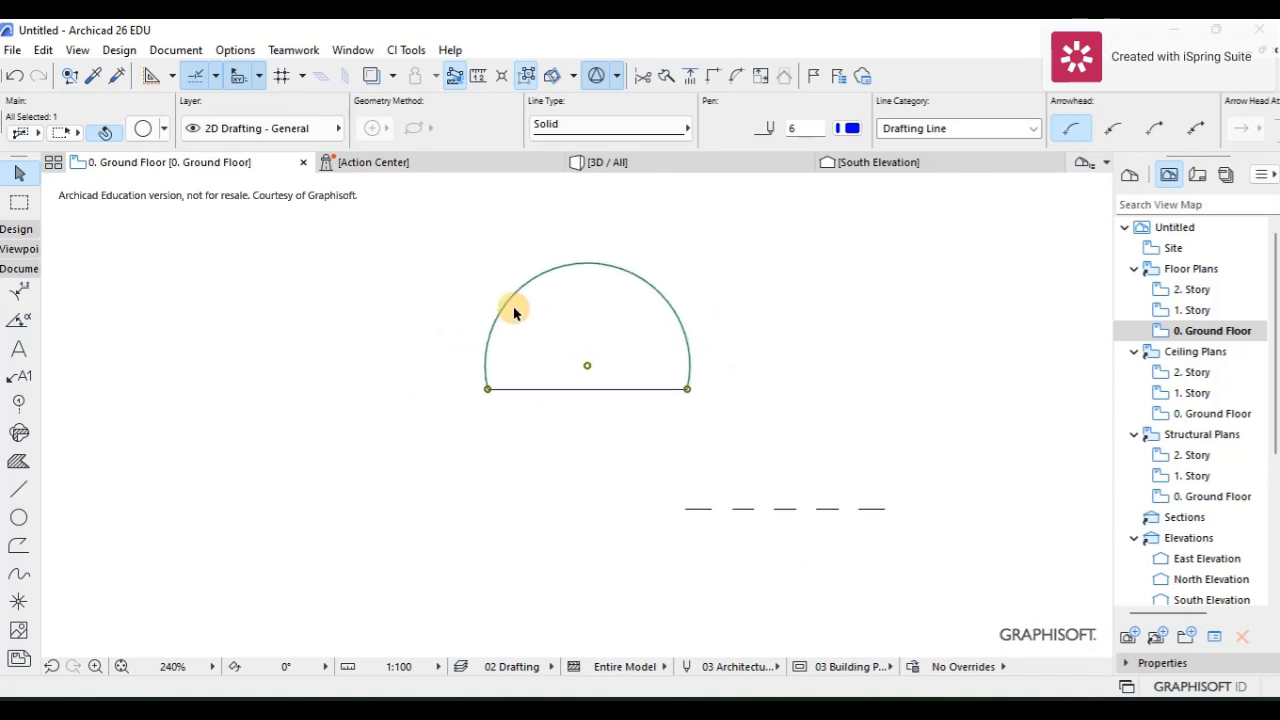
Paste a copy of the arc in place on top of the original.
scroll(550, 276, up, 3)
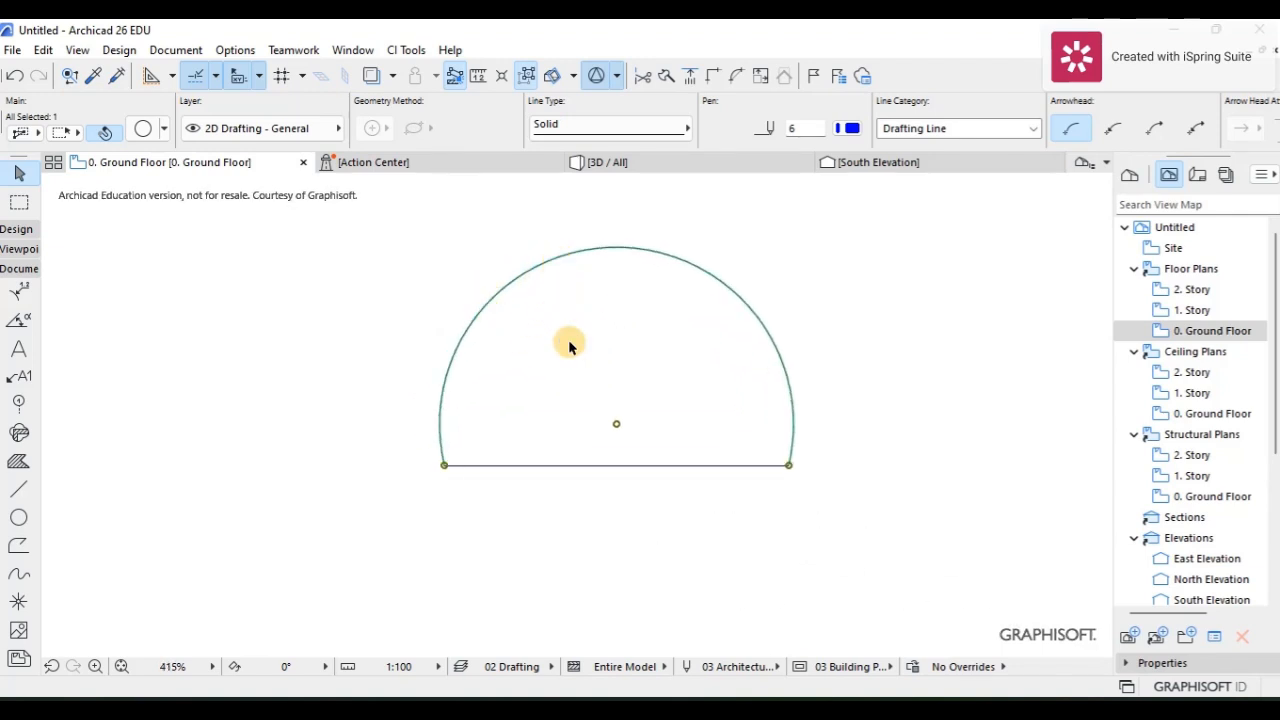
click(593, 366)
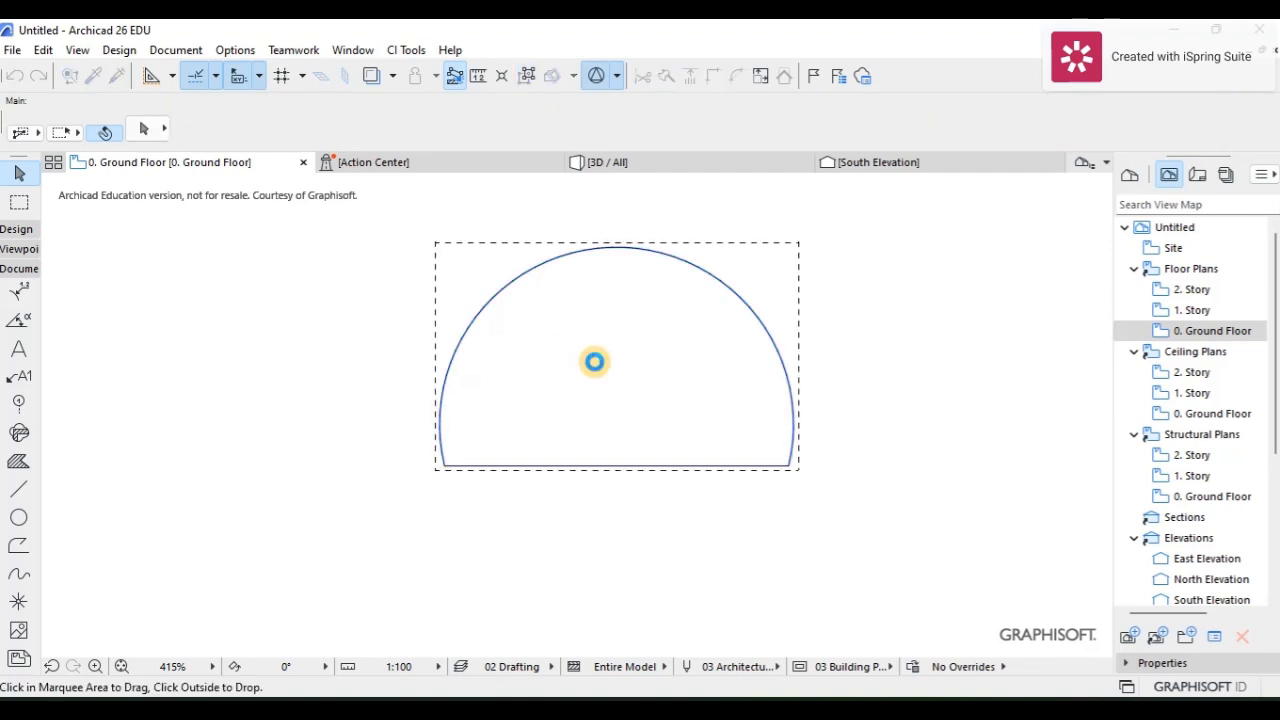
right_click(838, 298)
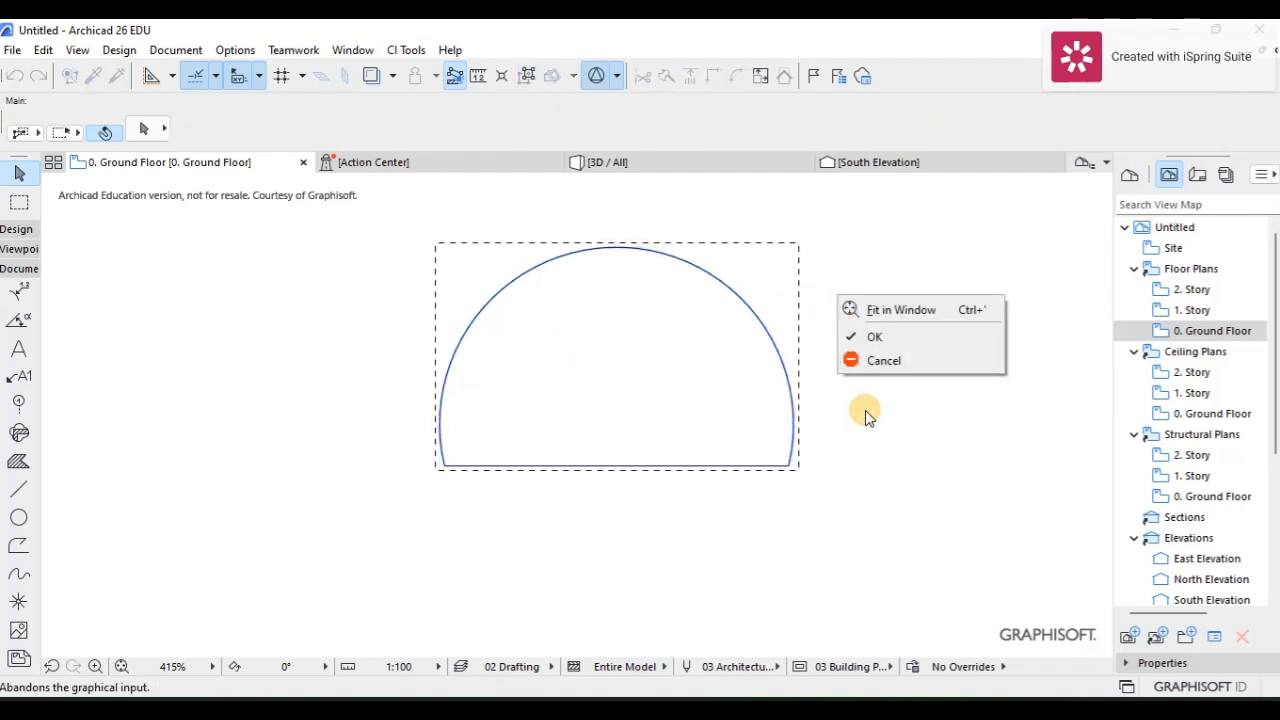
click(869, 336)
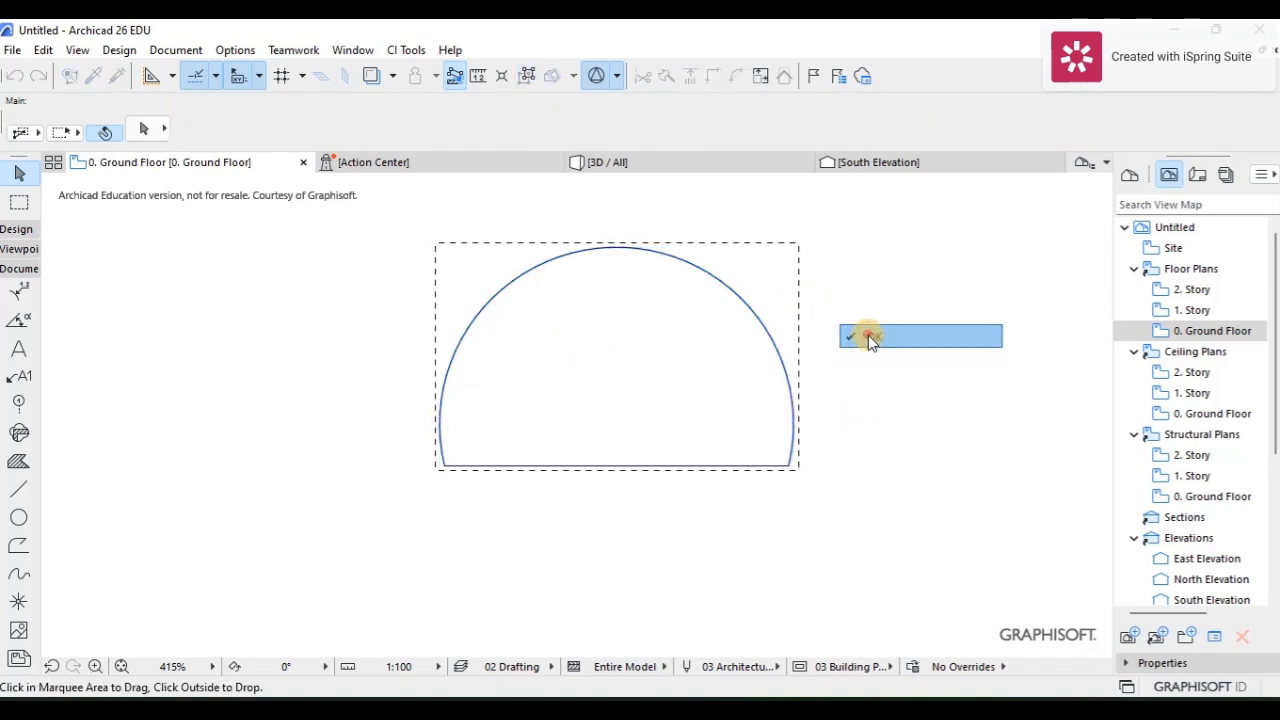
Try to shrink both coincident arcs to a radius of about 980 mm, and undo the edit.
click(508, 290)
click(526, 262)
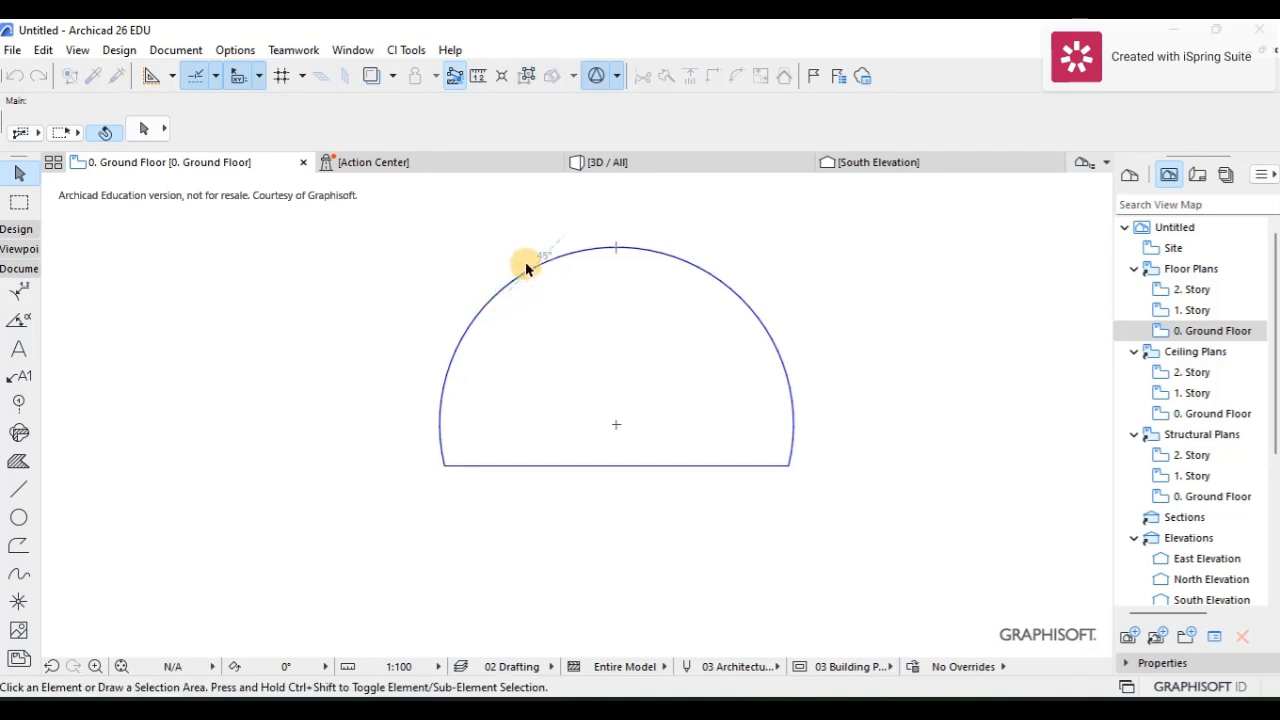
click(616, 249)
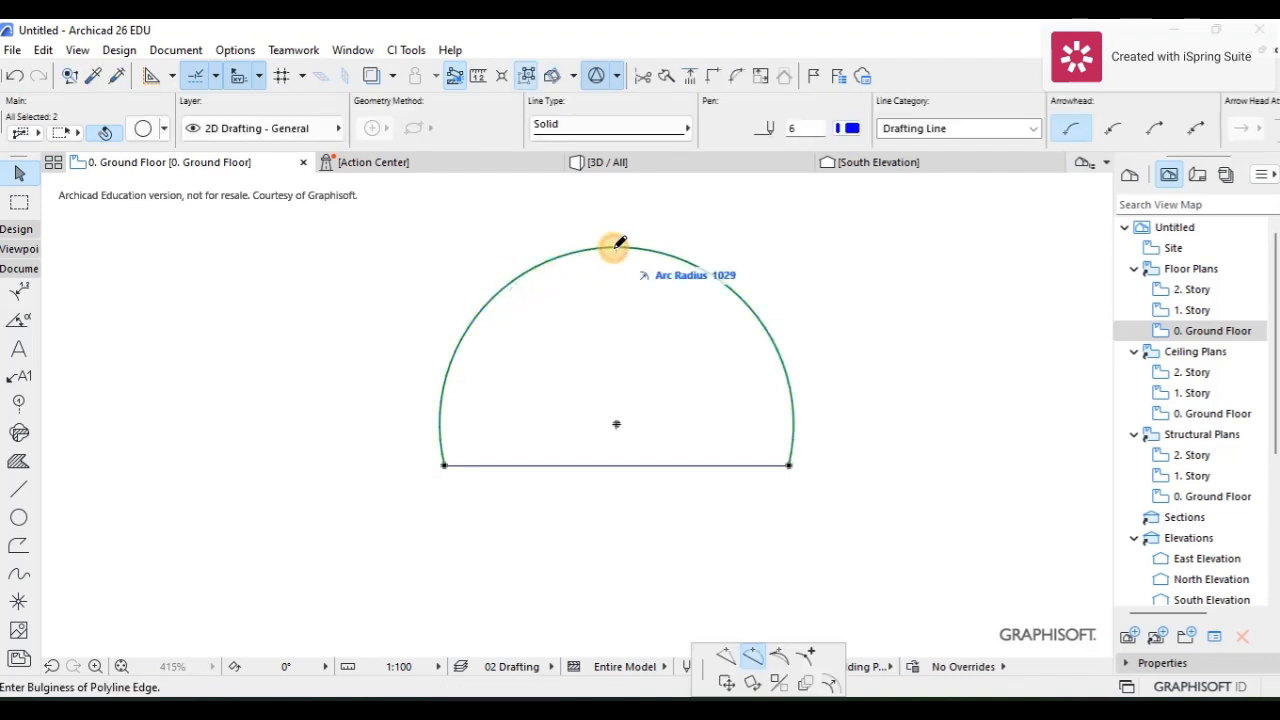
click(830, 684)
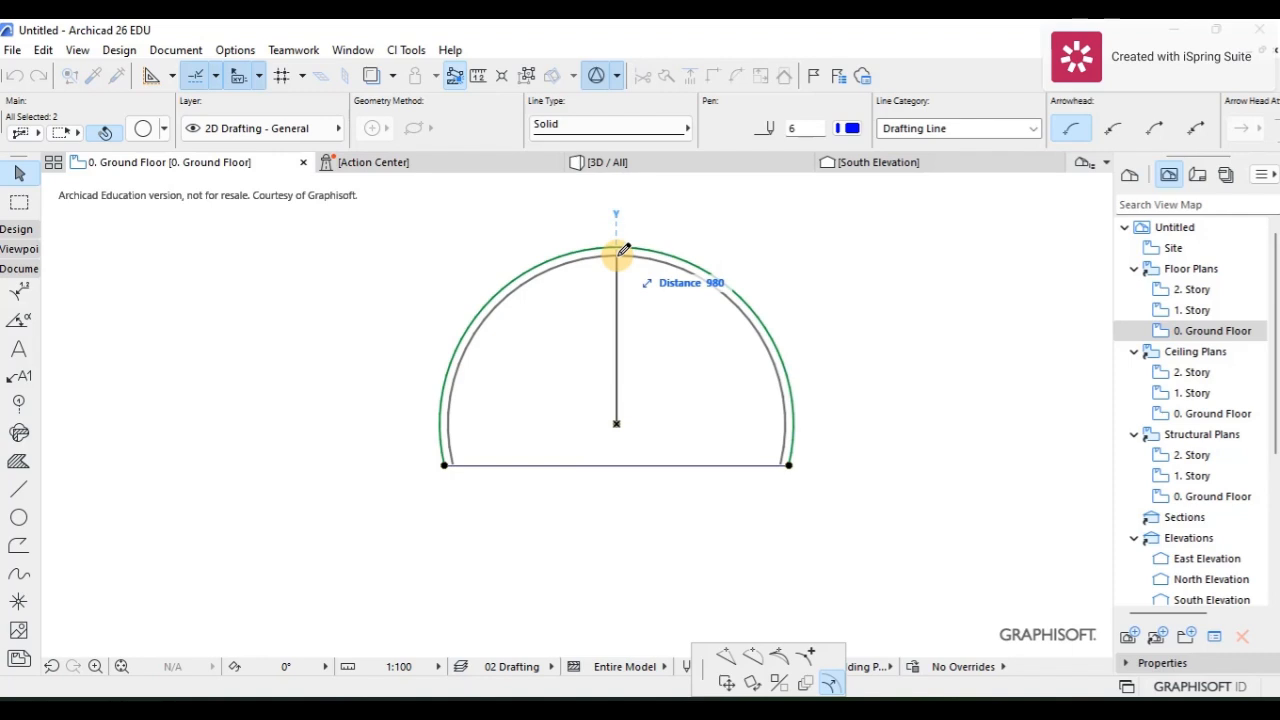
click(622, 249)
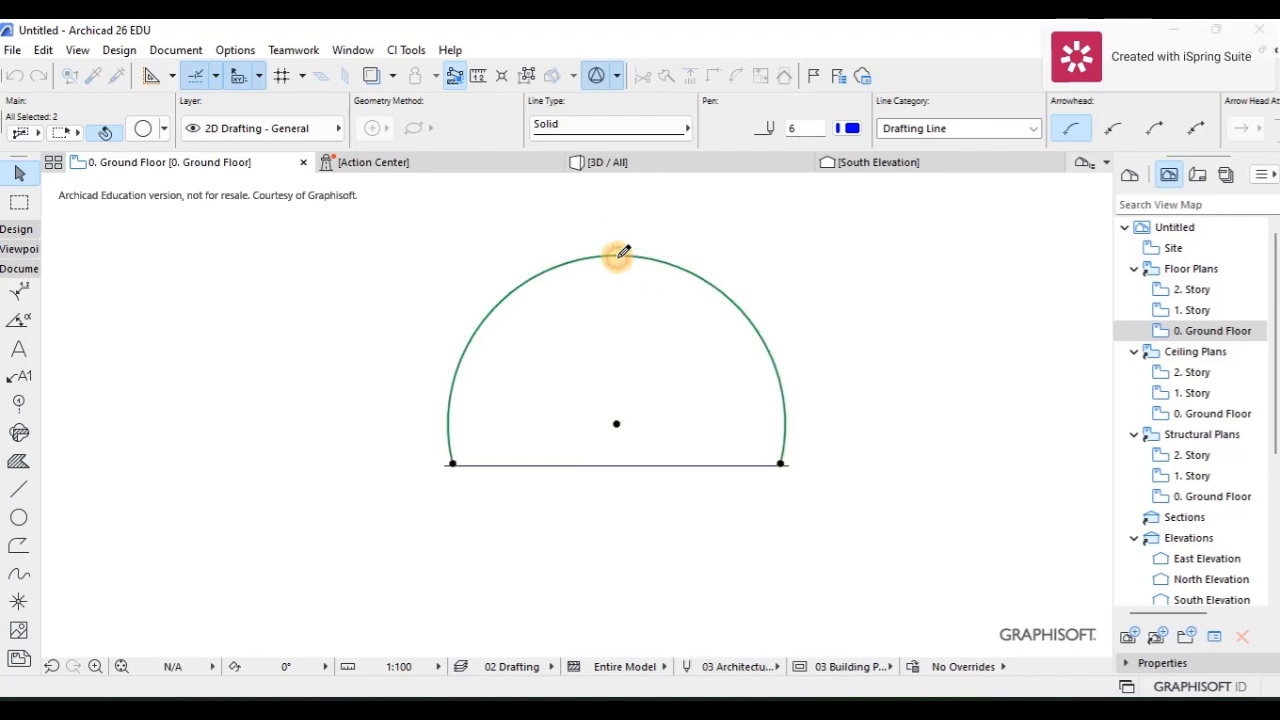
scroll(566, 330, down, 3)
scroll(563, 328, up, 4)
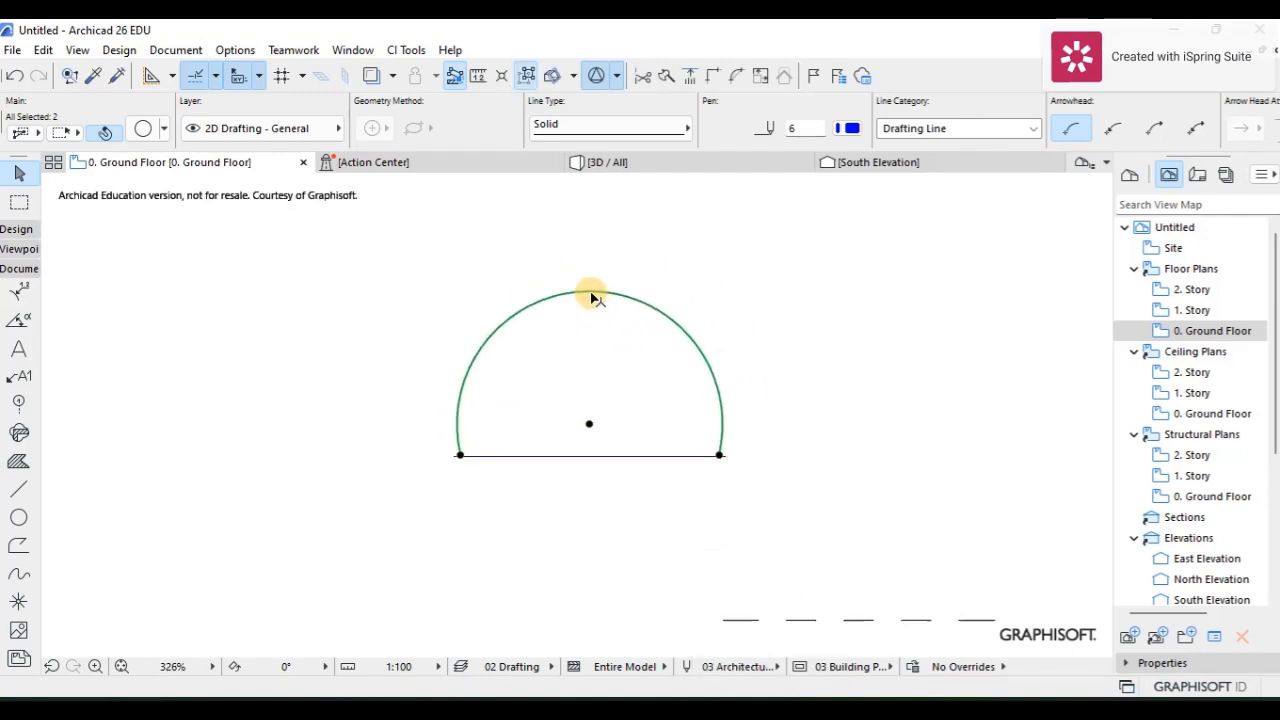
key(ctrl+z)
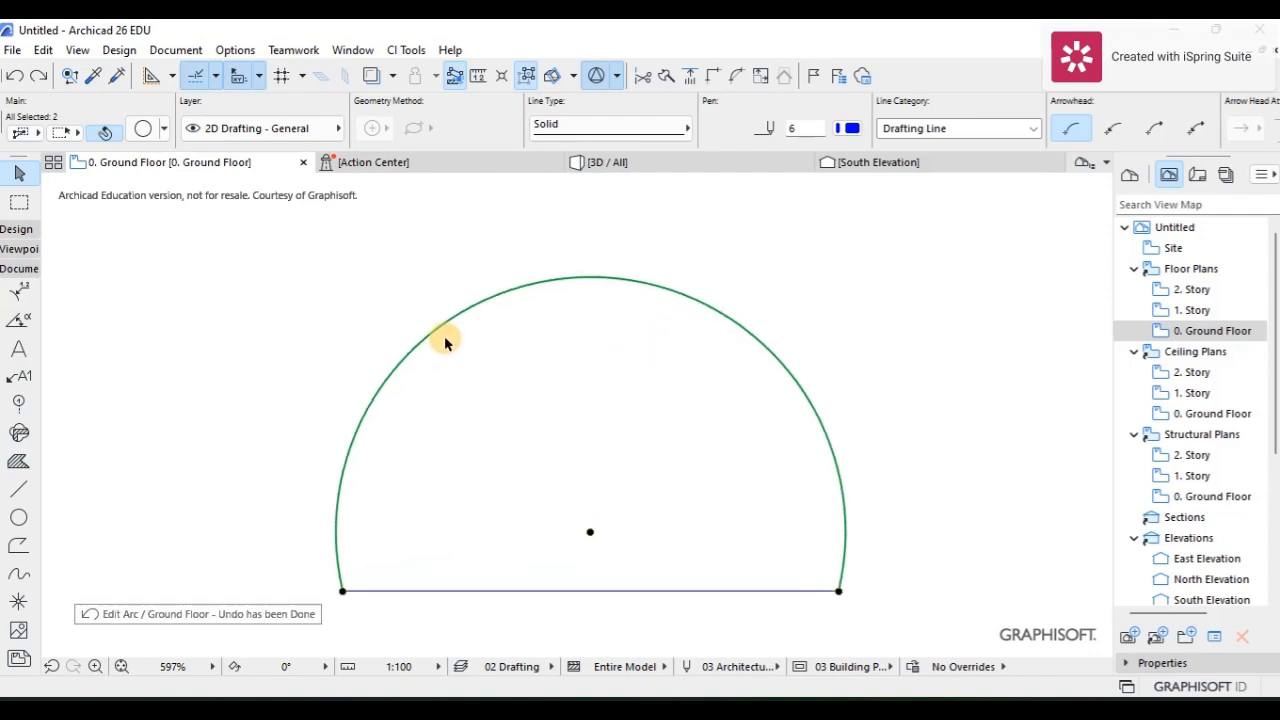
click(451, 328)
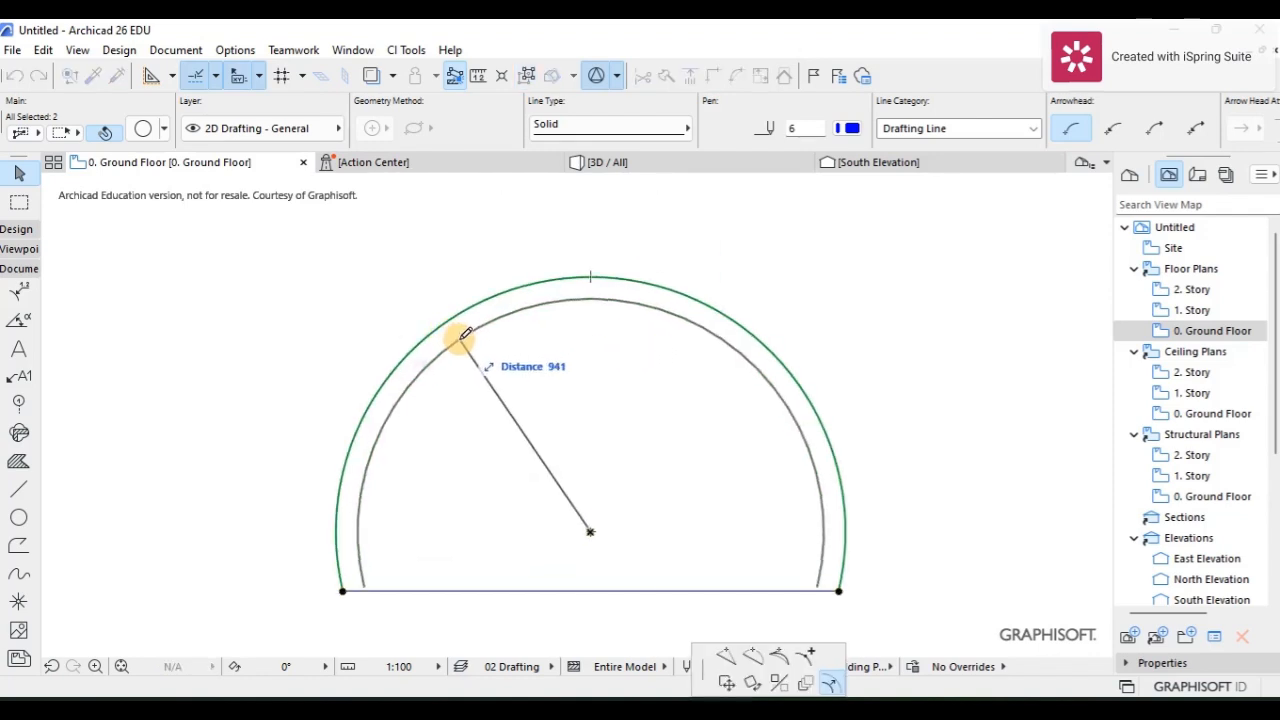
key(Escape)
key(Escape)
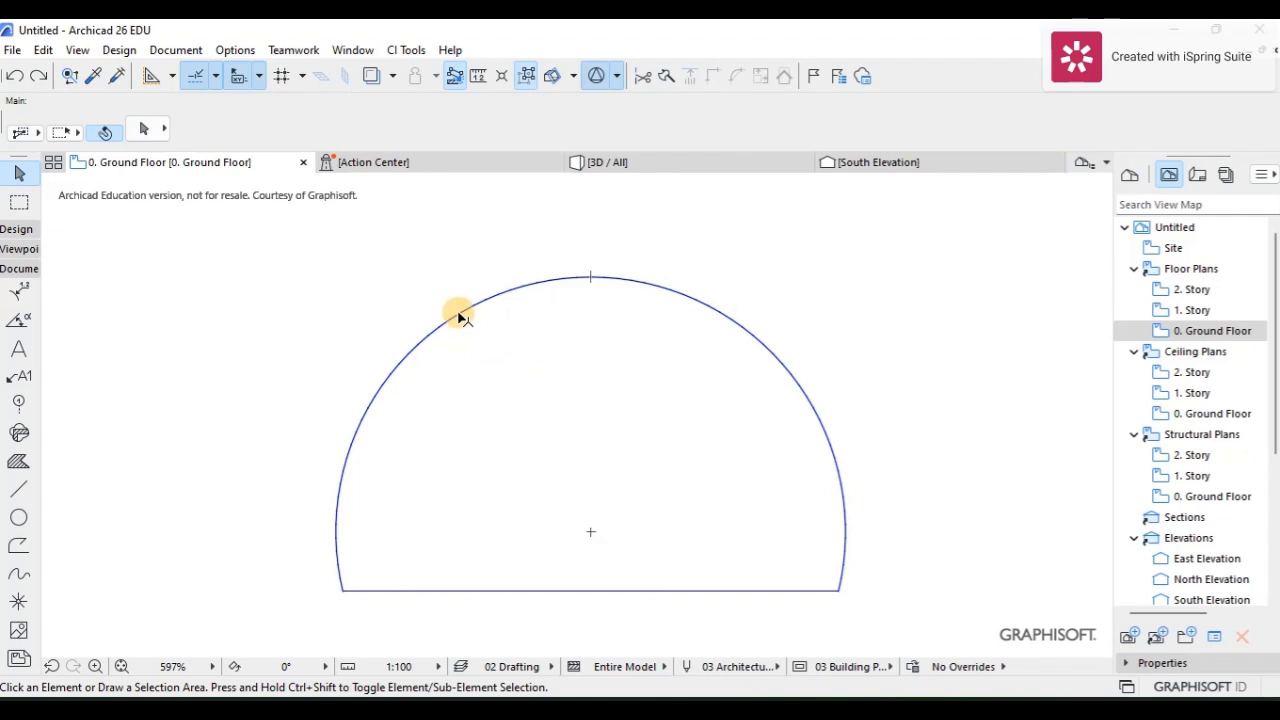
Shrink only one of the two coincident arcs to a radius of about 980 mm, forming the inner frame arc.
click(460, 317)
click(460, 317)
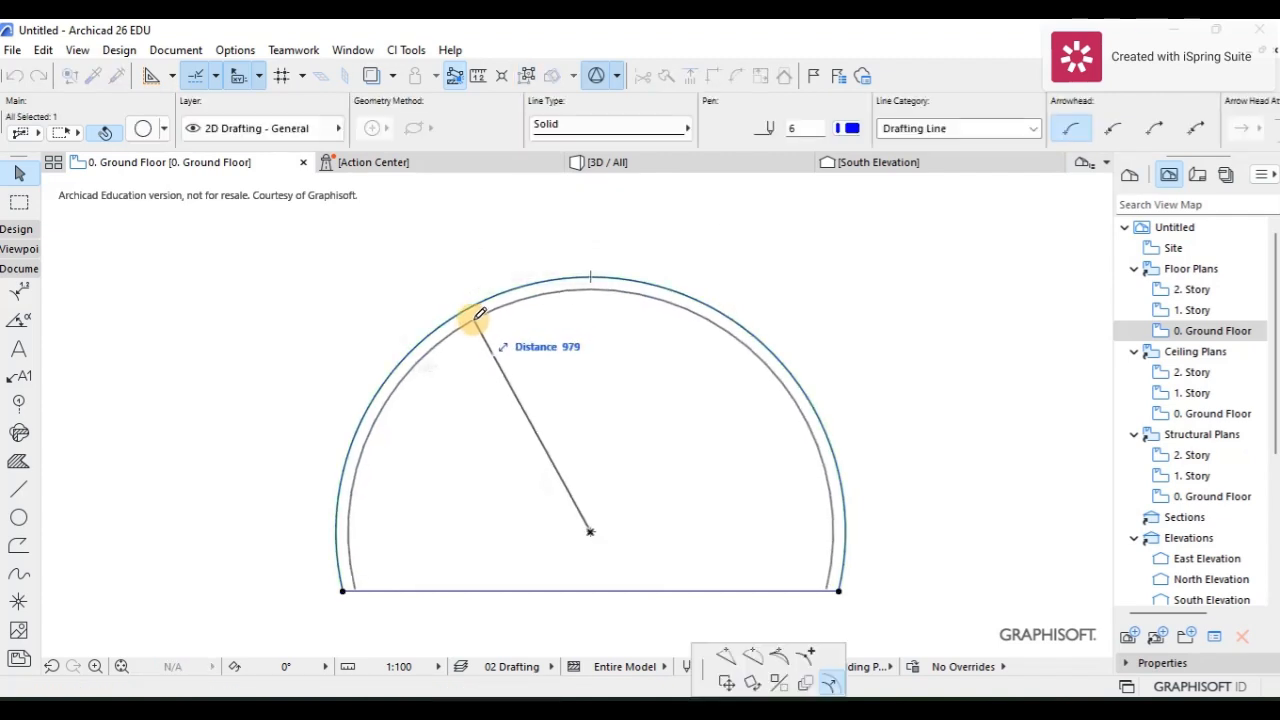
click(474, 319)
key(Escape)
Copy the arch's base line straight up by 40 mm to form the inner bottom edge of the frame.
scroll(514, 243, down, 5)
scroll(528, 309, up, 4)
scroll(405, 412, up, 3)
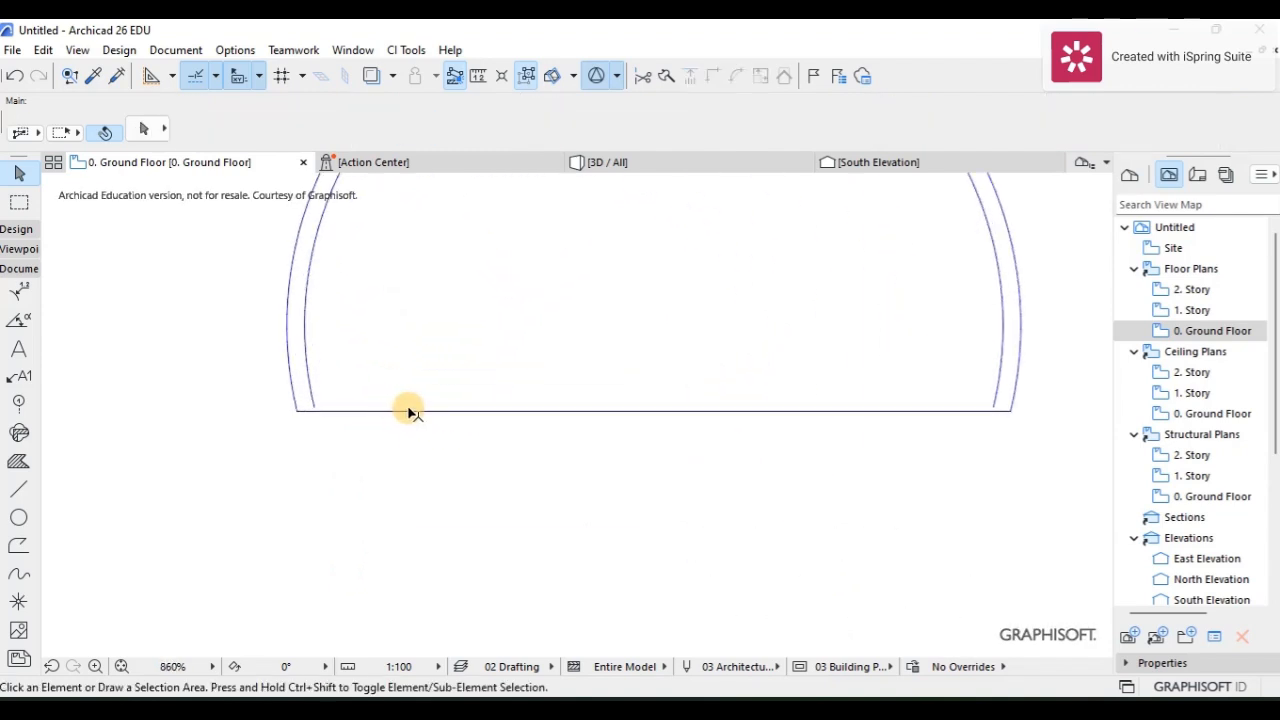
click(420, 410)
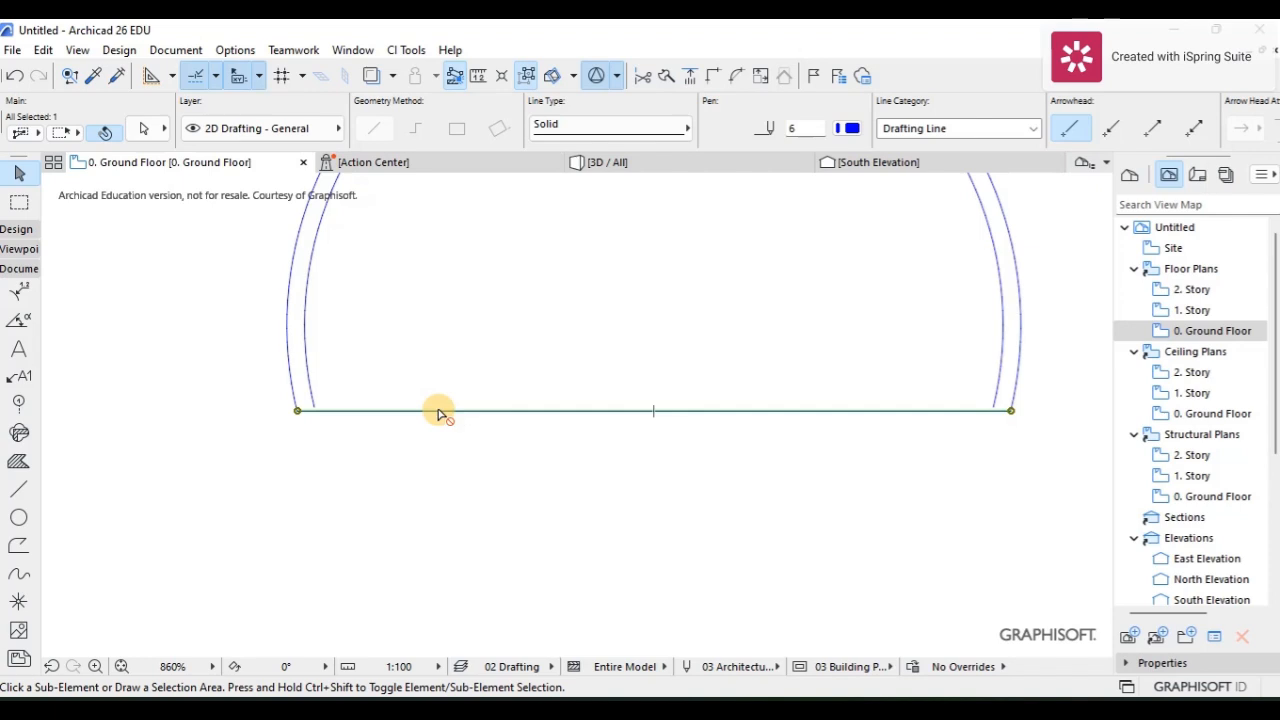
key(ctrl+shift+d)
click(439, 411)
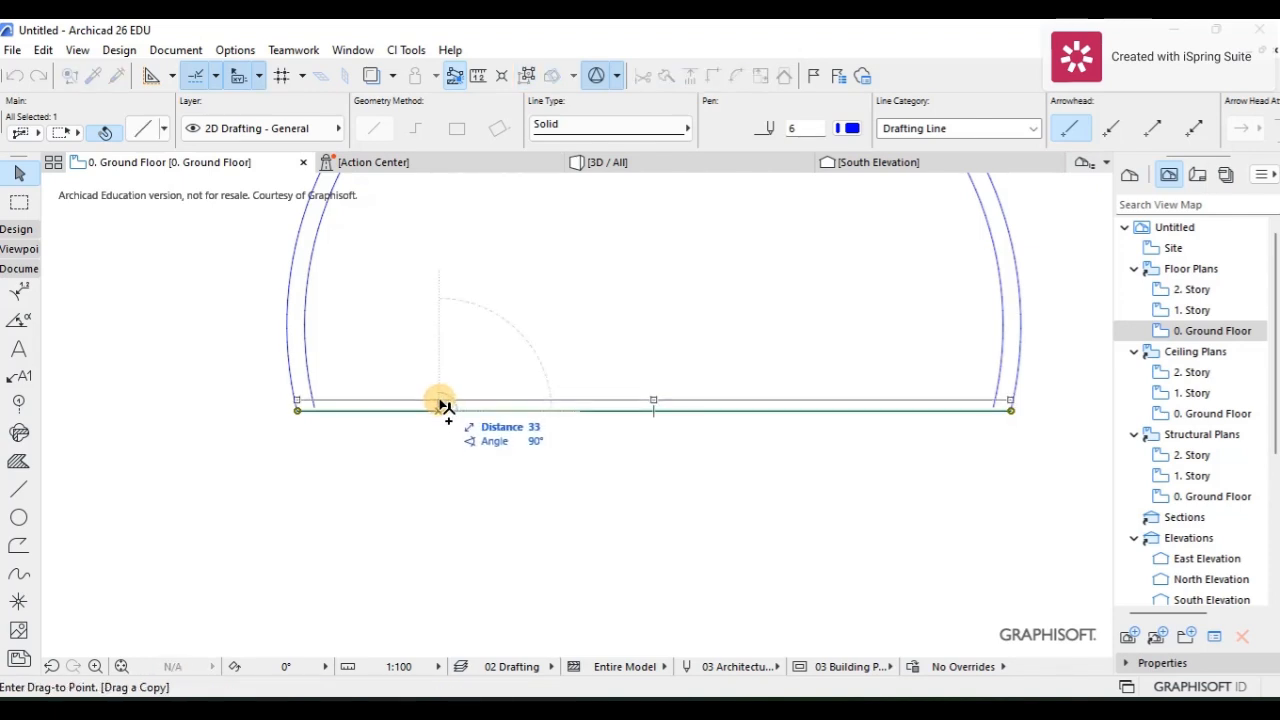
text(4)
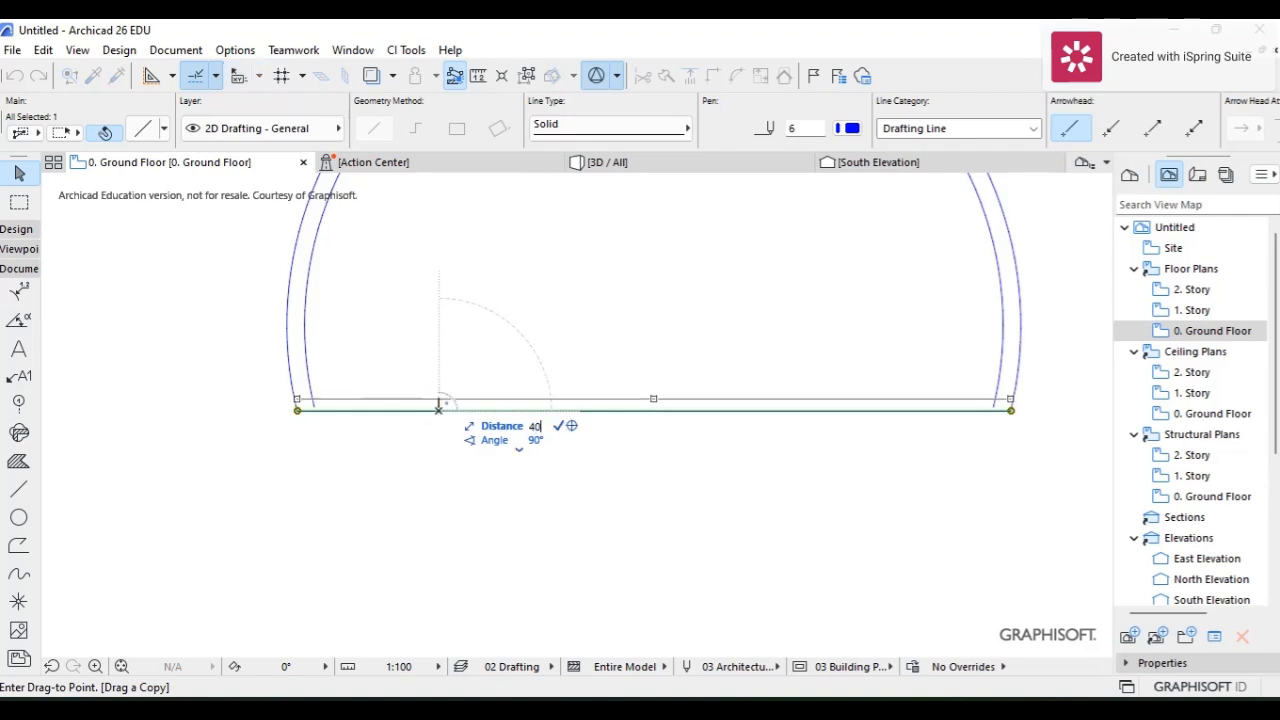
text(0)
click(440, 401)
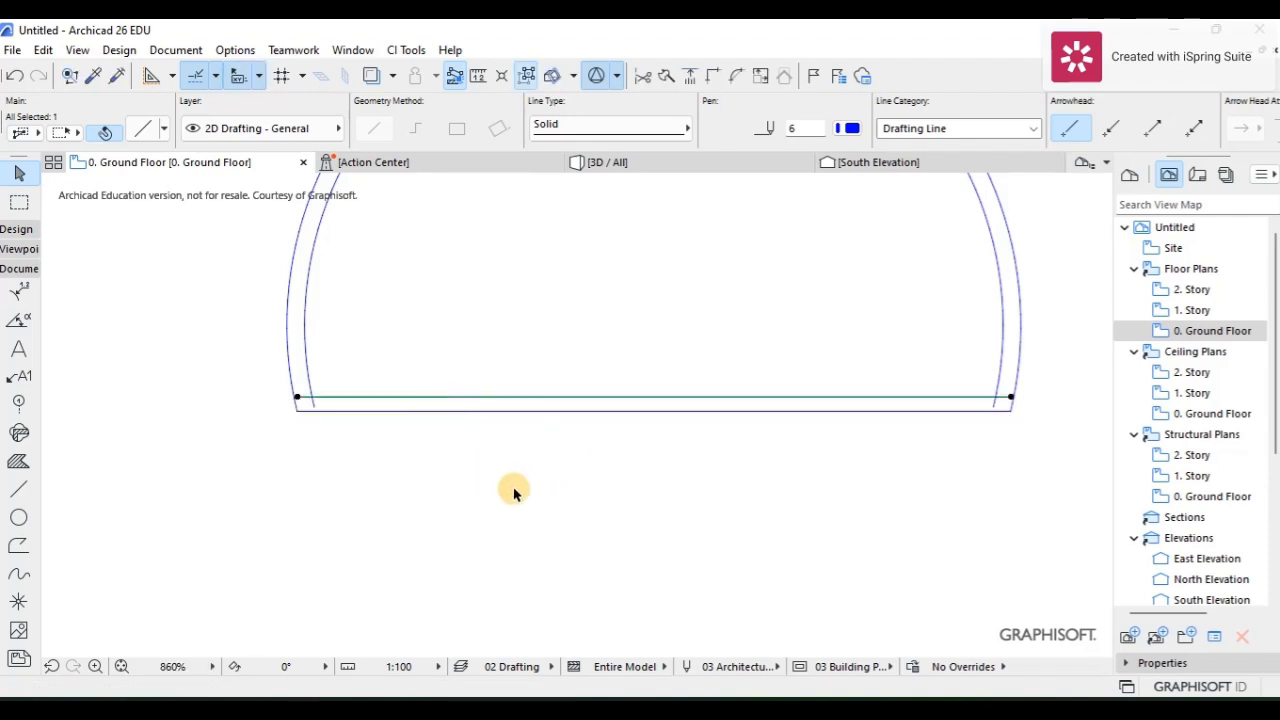
click(510, 494)
scroll(994, 397, up, 3)
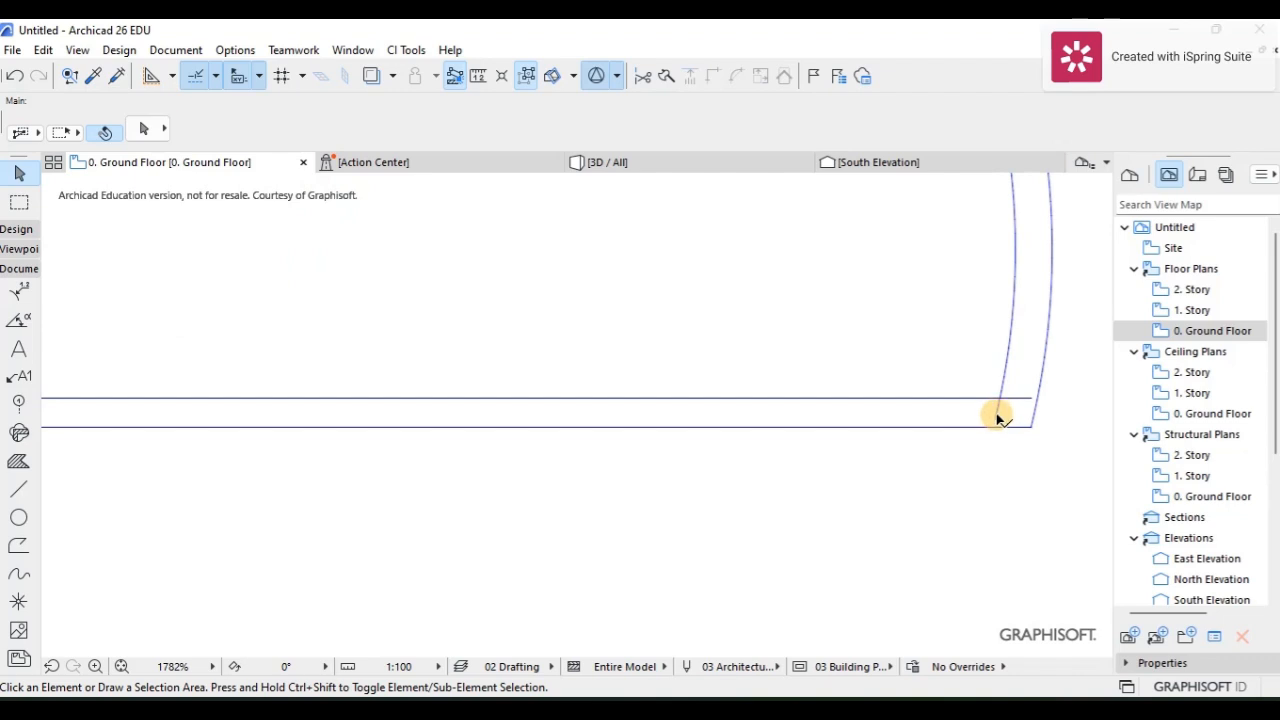
scroll(770, 416, down, 4)
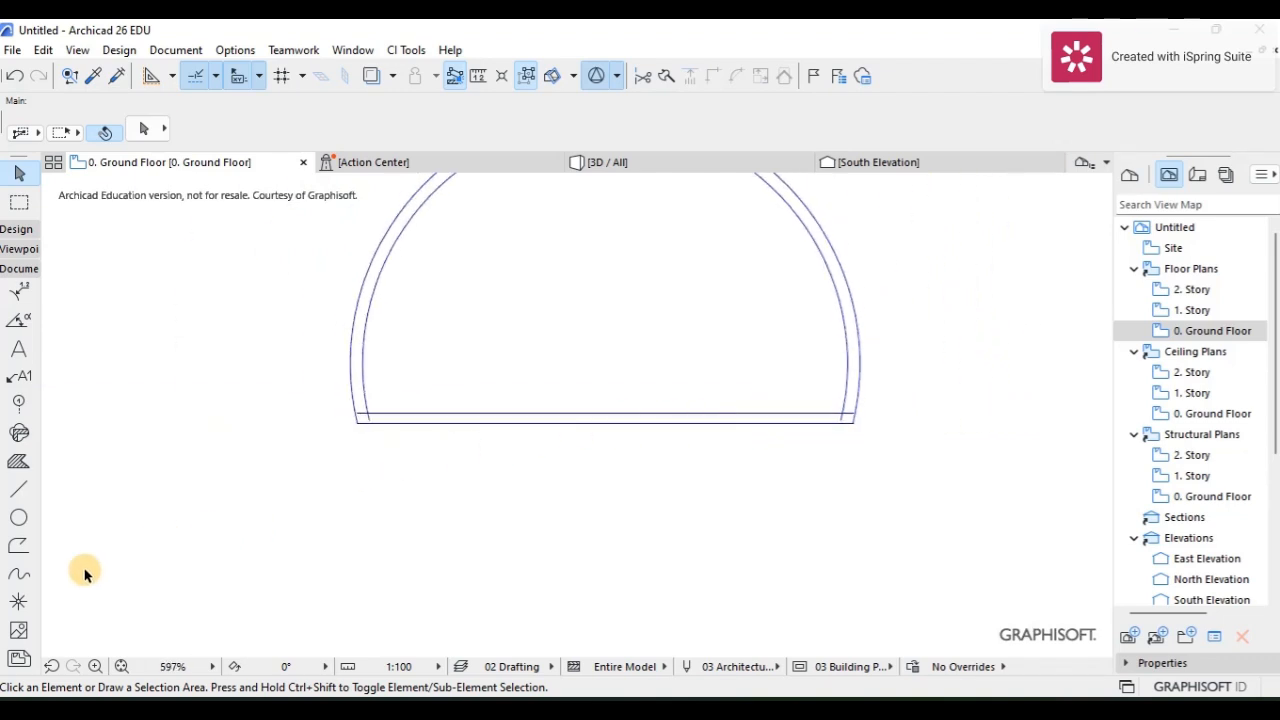
Trim the overlapping ends of the inner arc and inner base line at both lower corners of the frame.
scroll(350, 410, up, 5)
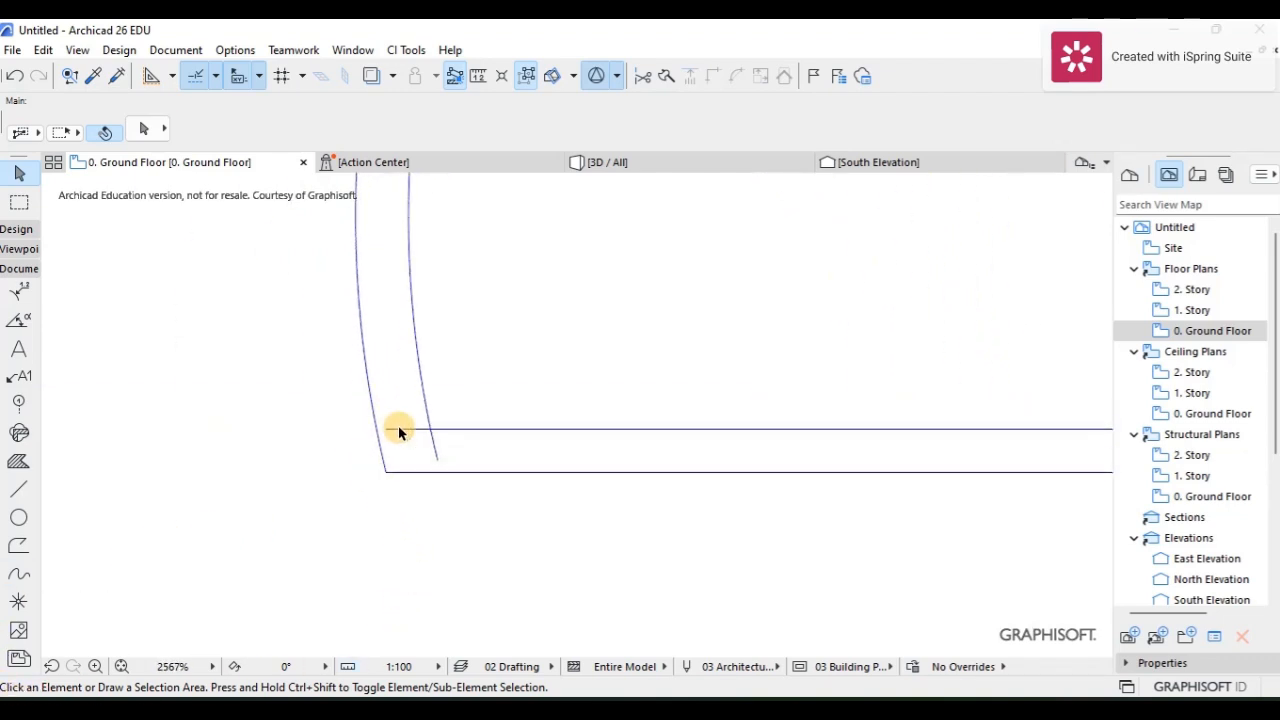
scroll(440, 455, down, 4)
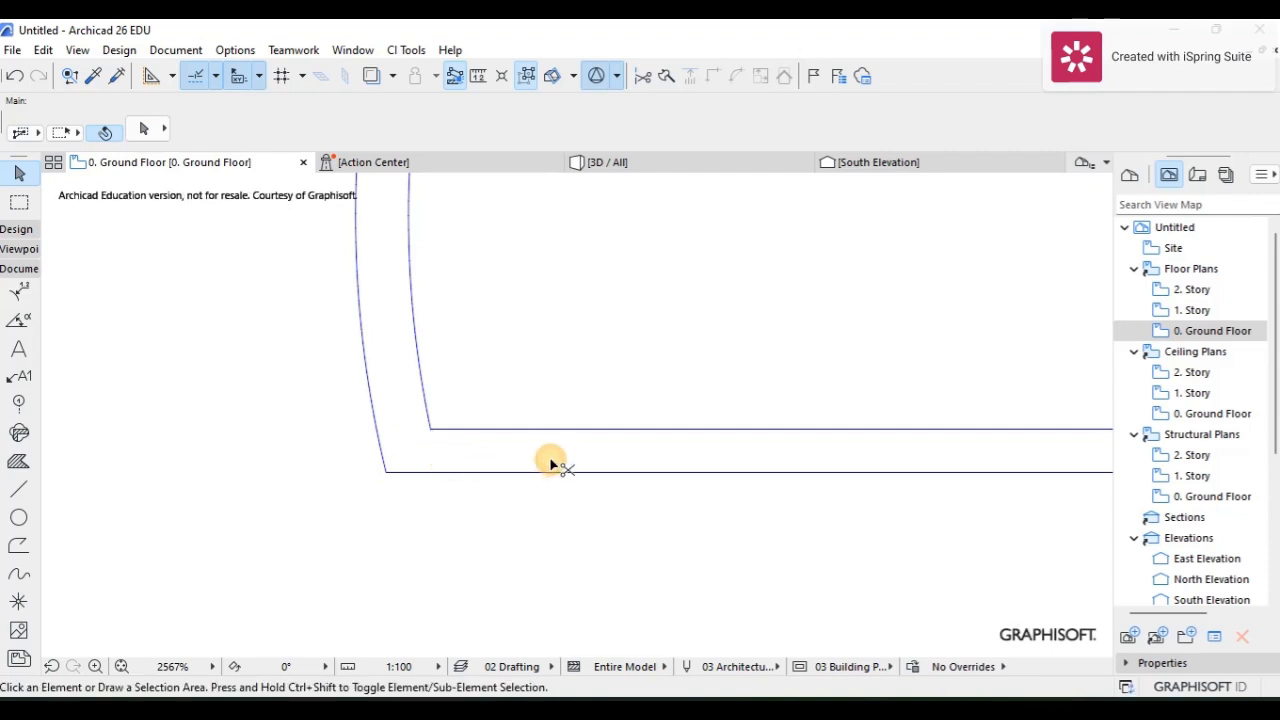
scroll(480, 426, down, 3)
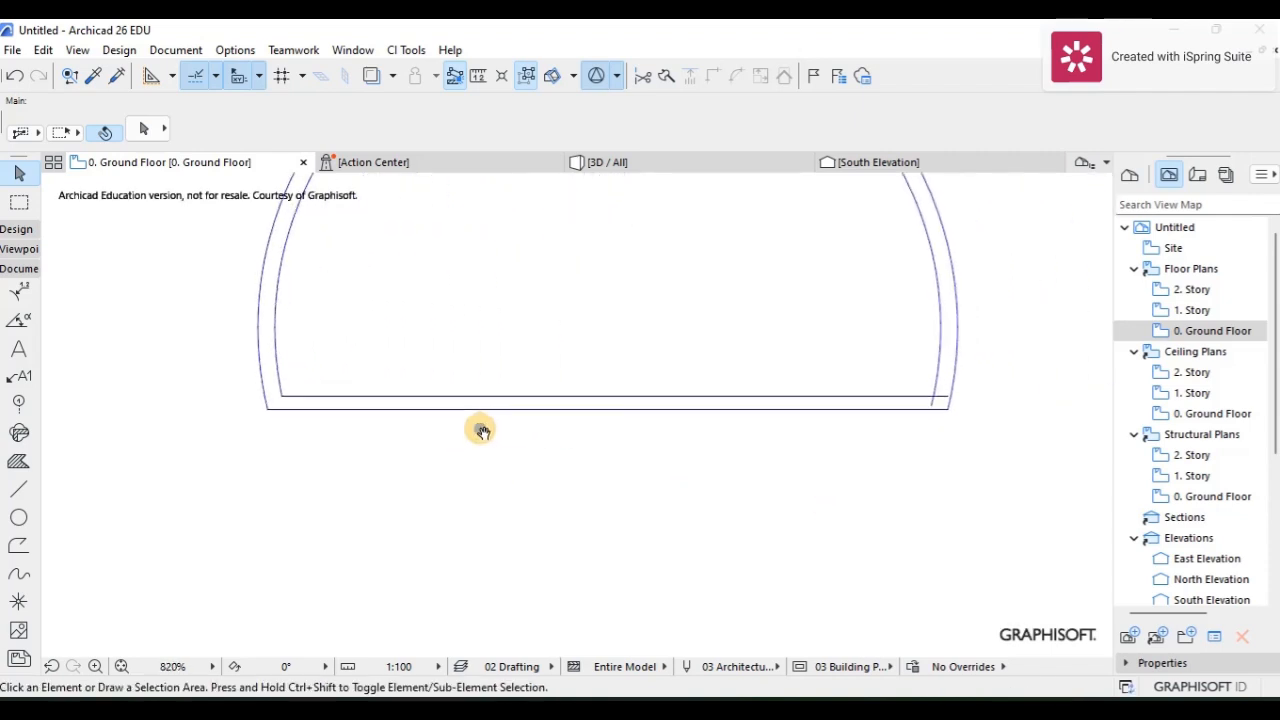
scroll(960, 412, up, 4)
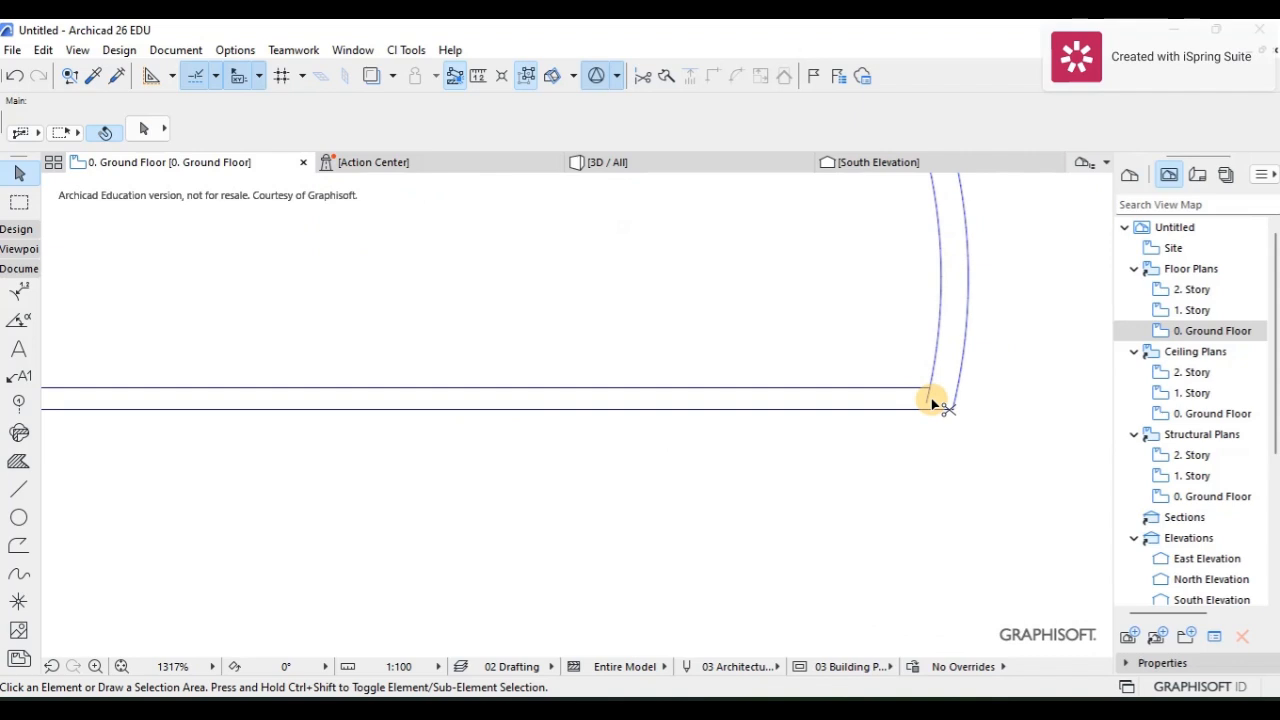
scroll(927, 399, down, 5)
scroll(757, 309, up, 2)
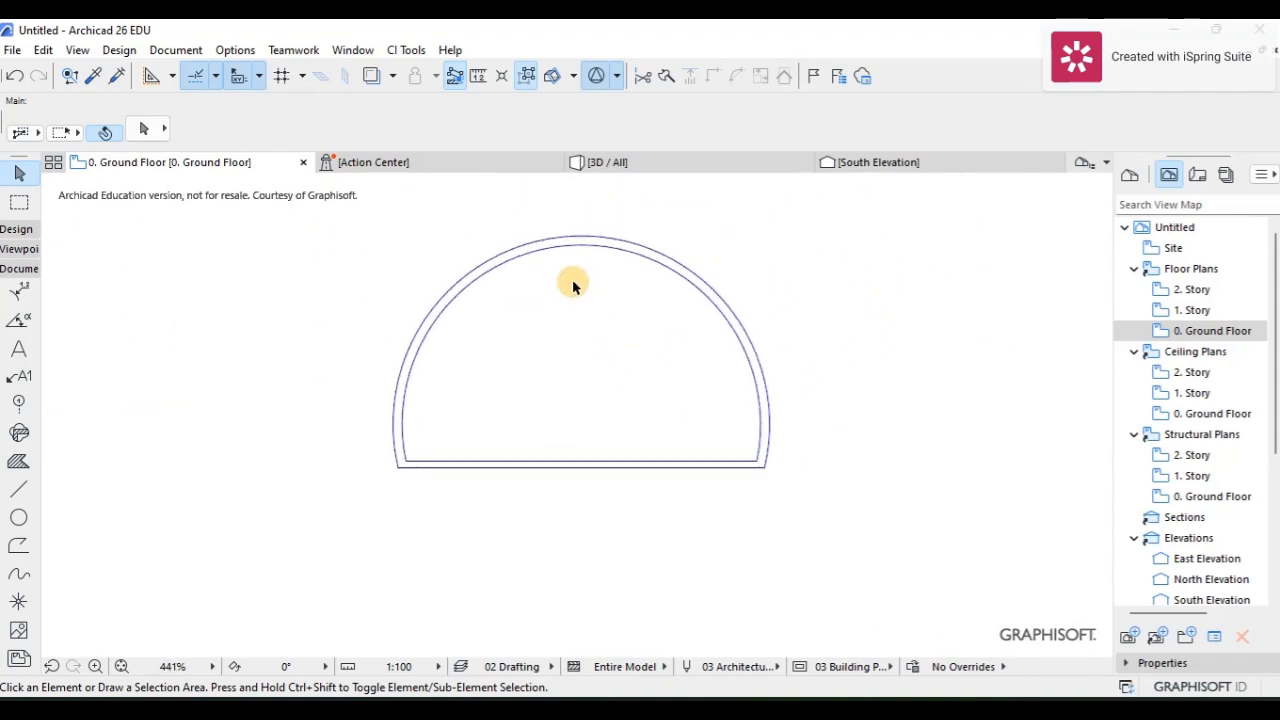
Draw a vertical centre line from the apex of the inner arc down to the inner base line.
click(20, 489)
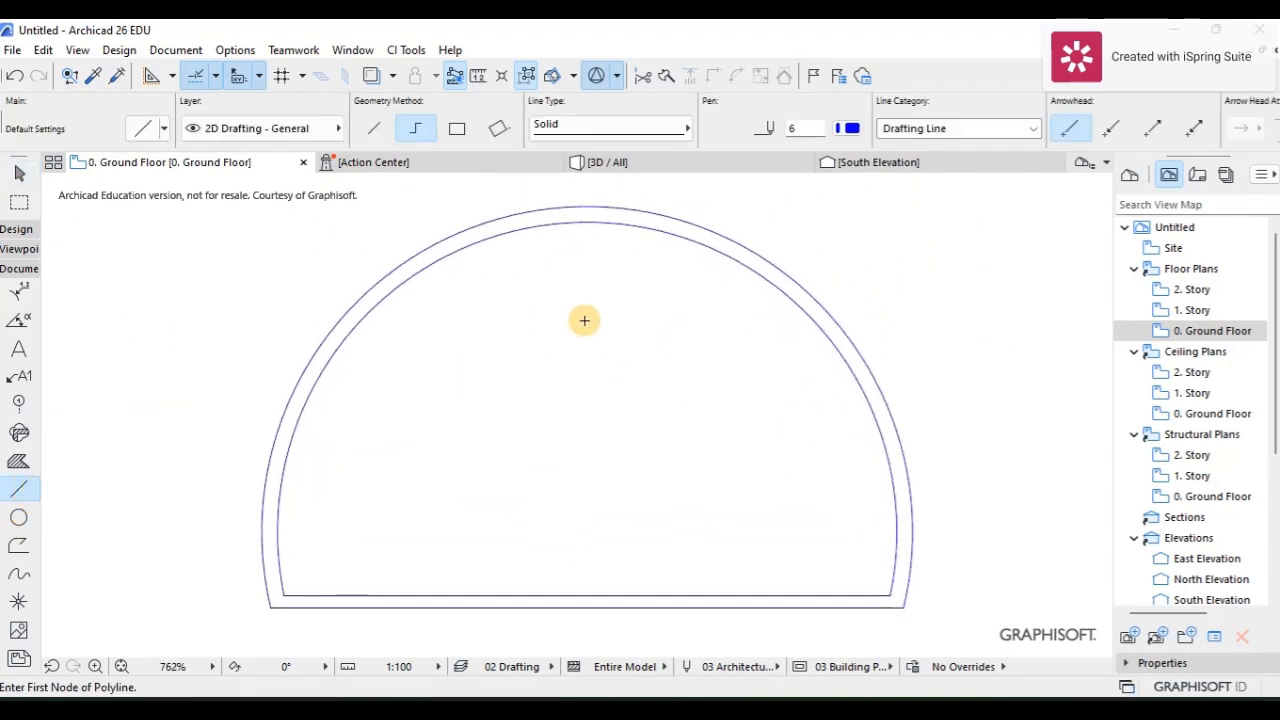
click(587, 222)
scroll(587, 566, down, 1)
middle_drag(587, 567, 587, 504)
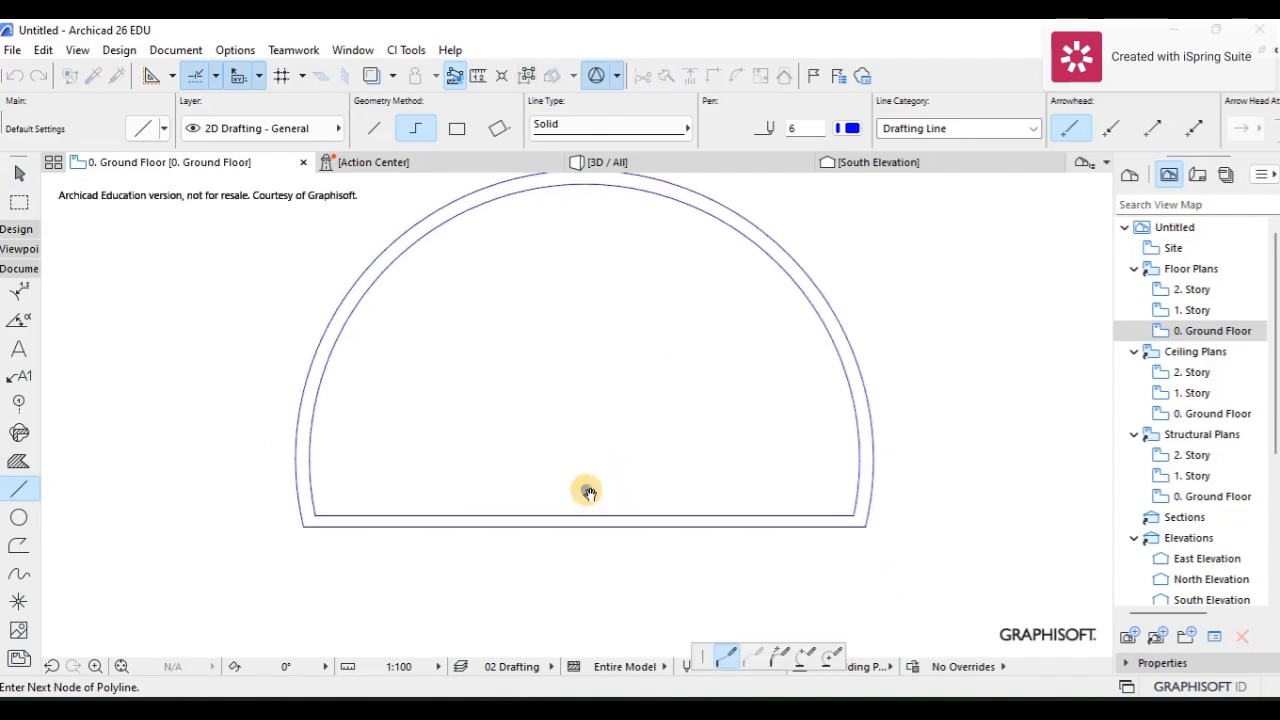
scroll(589, 505, up, 2)
click(589, 519)
scroll(590, 515, down, 2)
click(590, 515)
scroll(596, 490, down, 3)
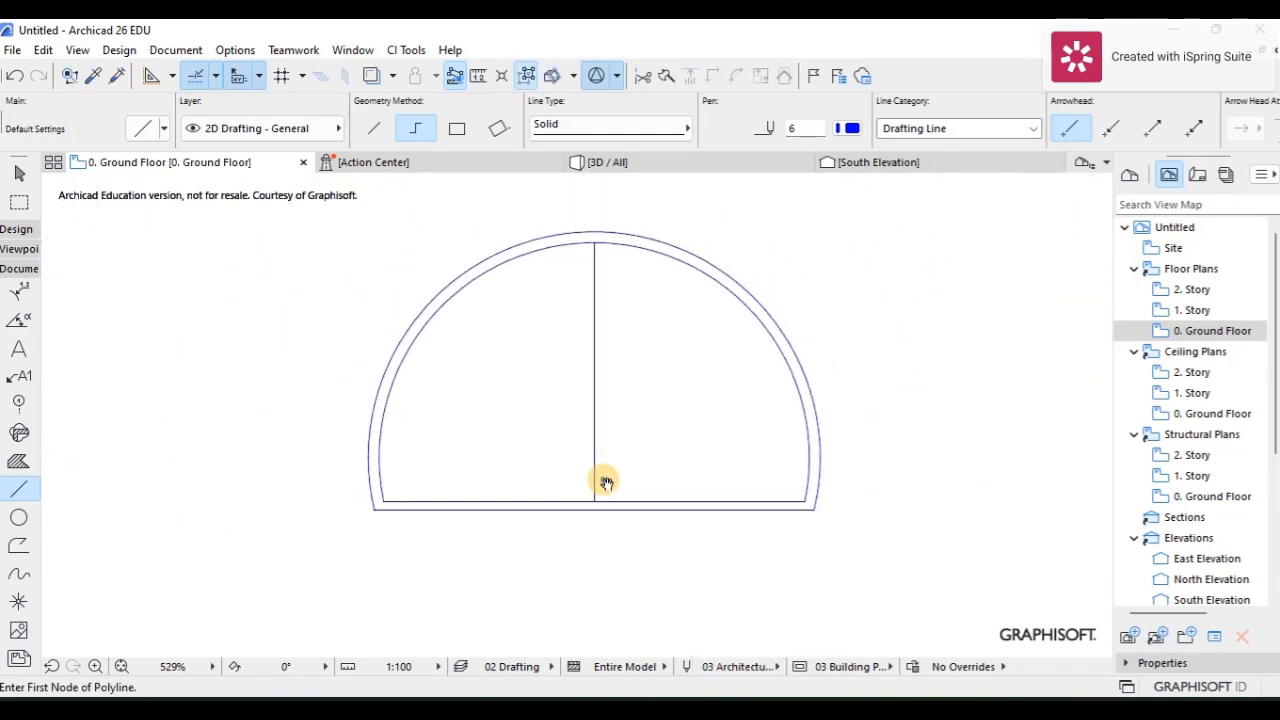
Copy the vertical centre line about 30 mm to the left to form the double-line central mullion.
scroll(590, 325, up, 2)
key(Escape)
click(607, 318)
key(ctrl+shift+d)
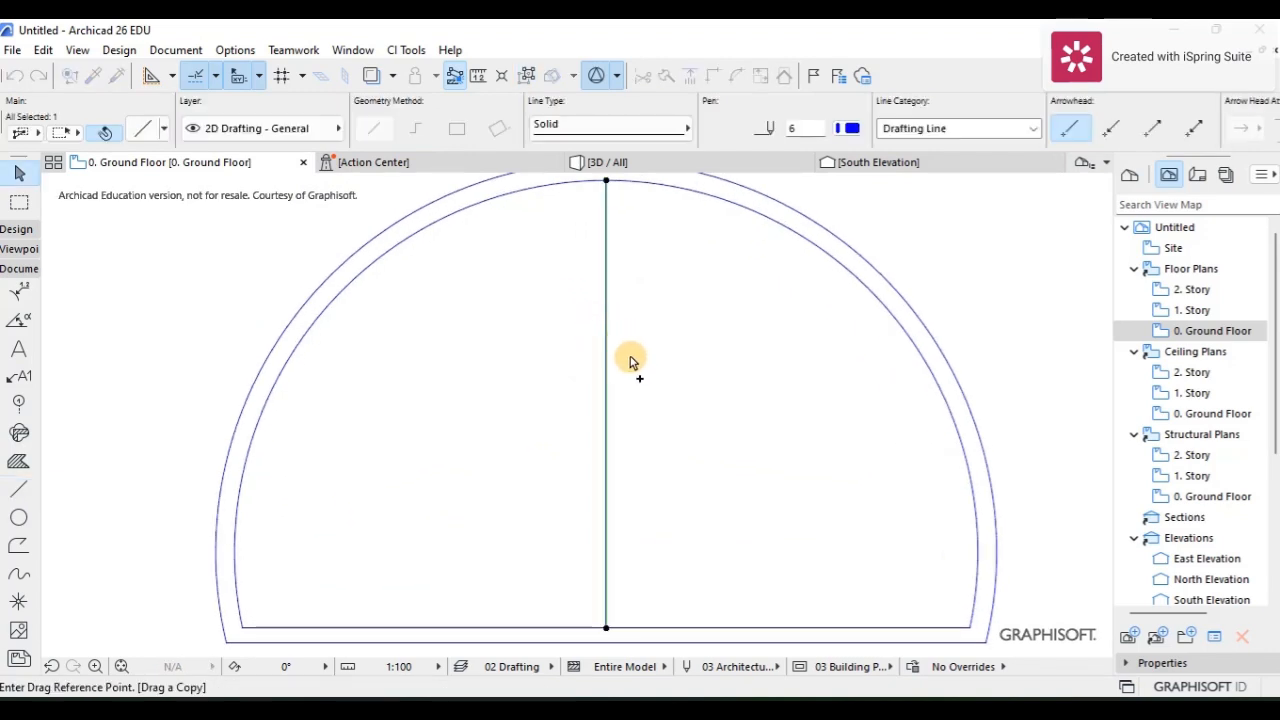
click(606, 358)
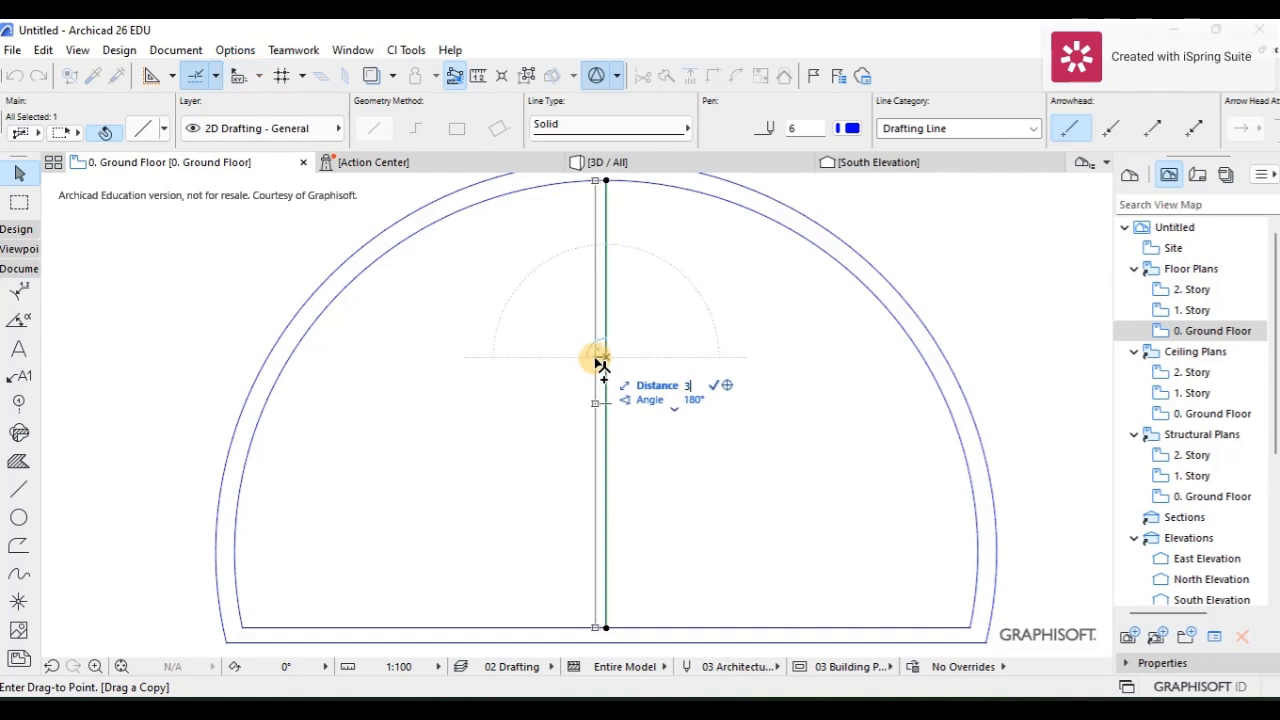
click(596, 357)
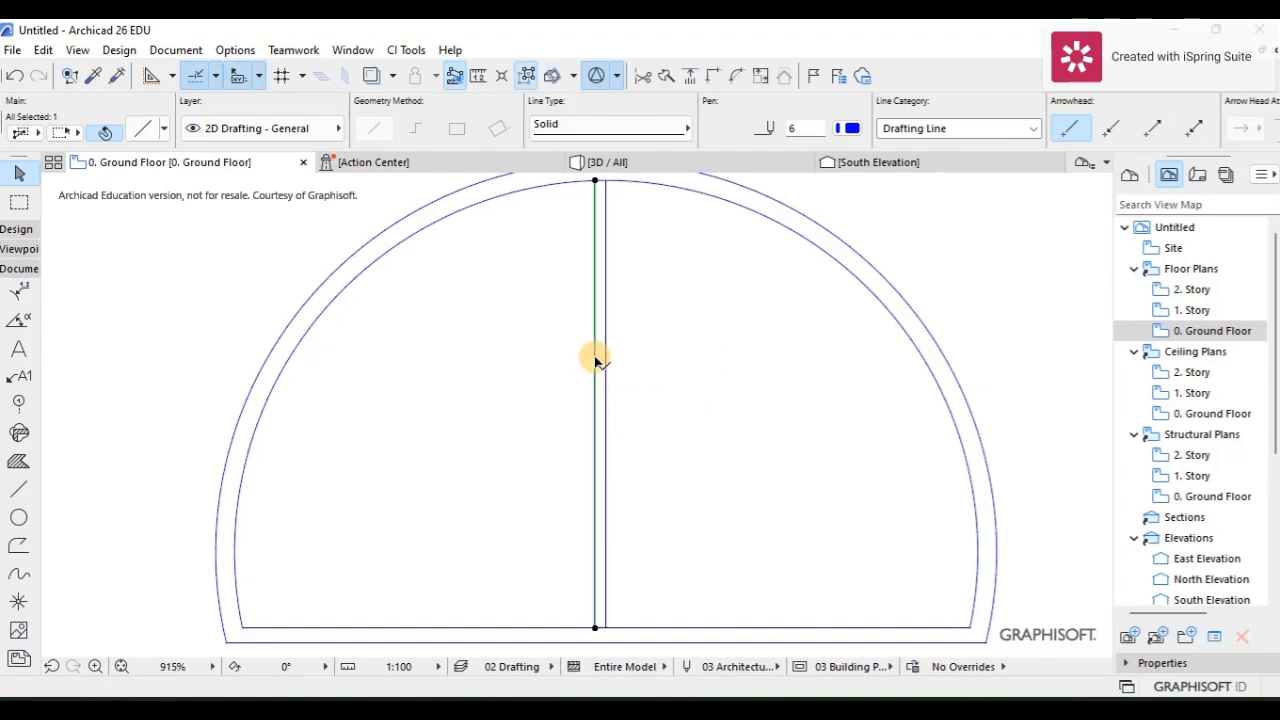
scroll(600, 350, down, 3)
key(Escape)
scroll(657, 405, down, 3)
Draw one vertical line on each side of the central mullion, from the inner arc down to the inner base line.
click(18, 488)
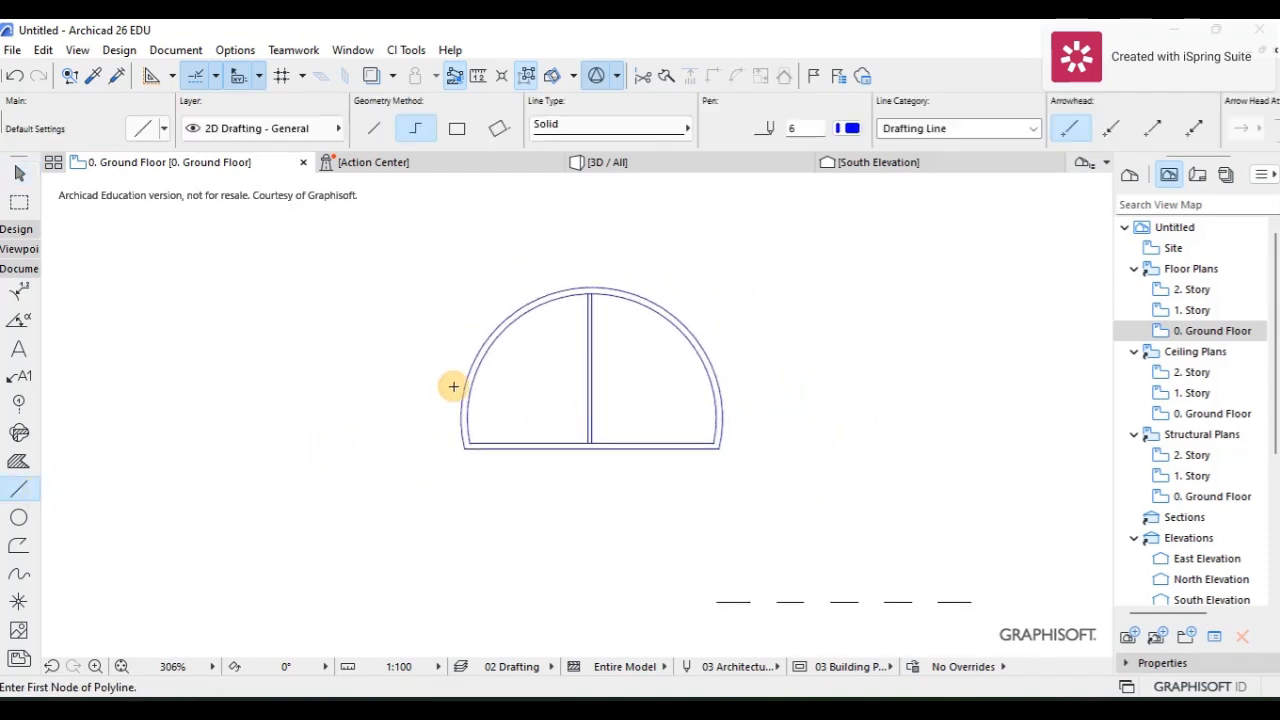
scroll(510, 360, up, 3)
click(520, 277)
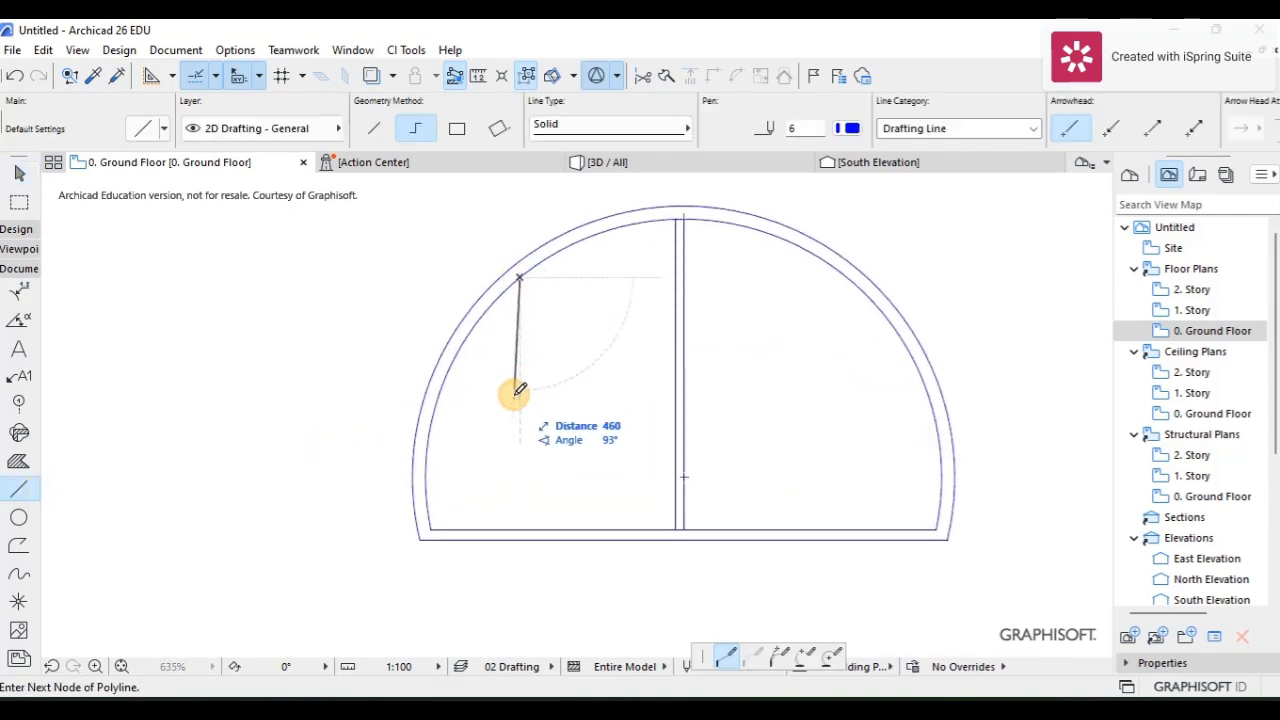
double_click(522, 527)
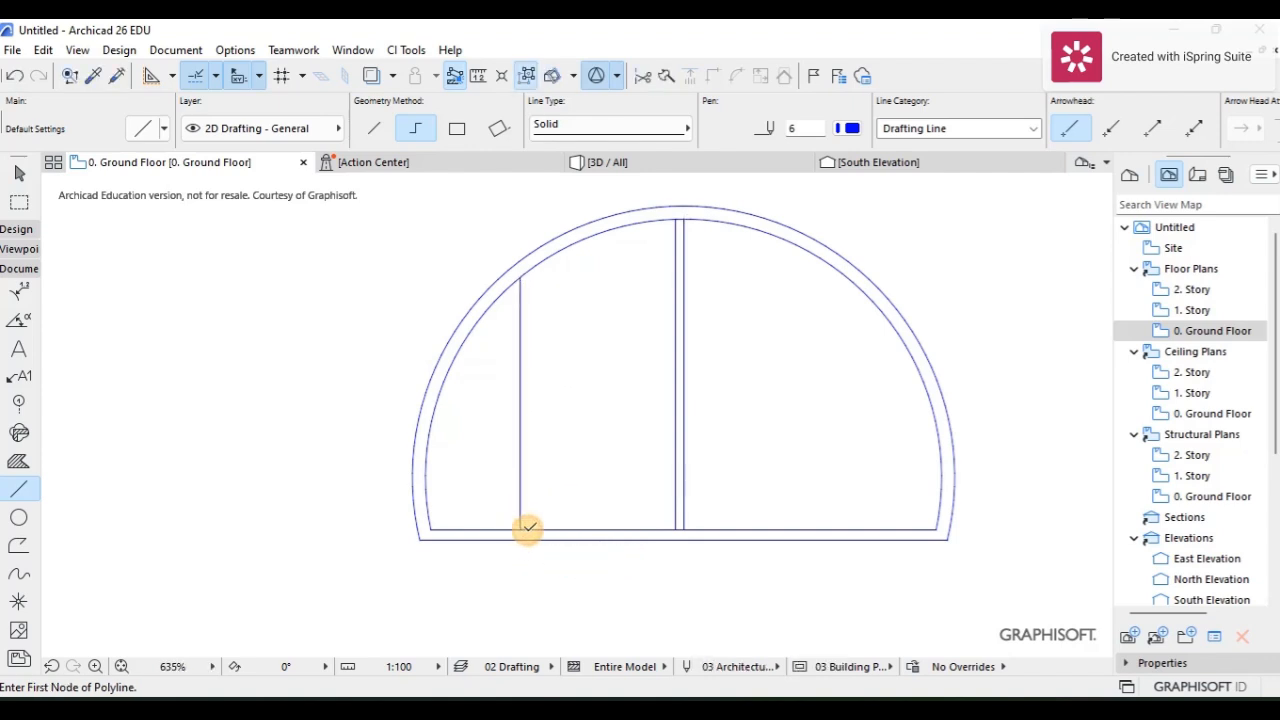
click(841, 276)
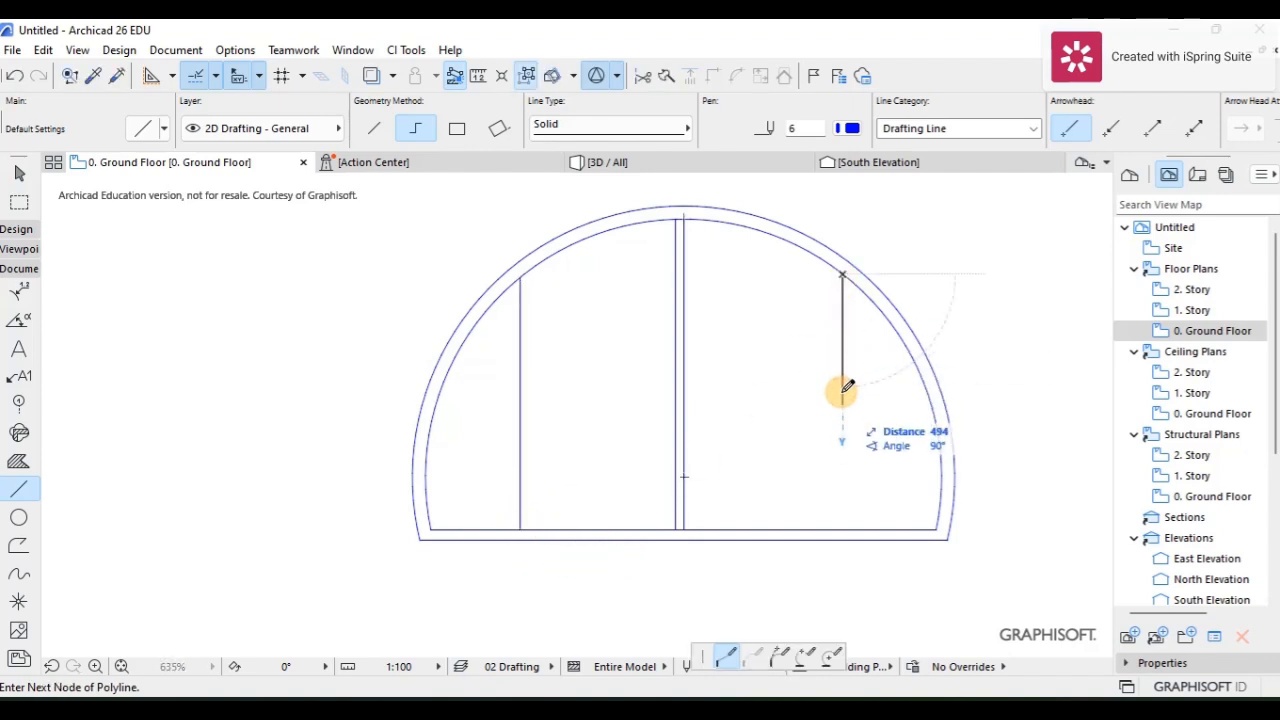
double_click(843, 525)
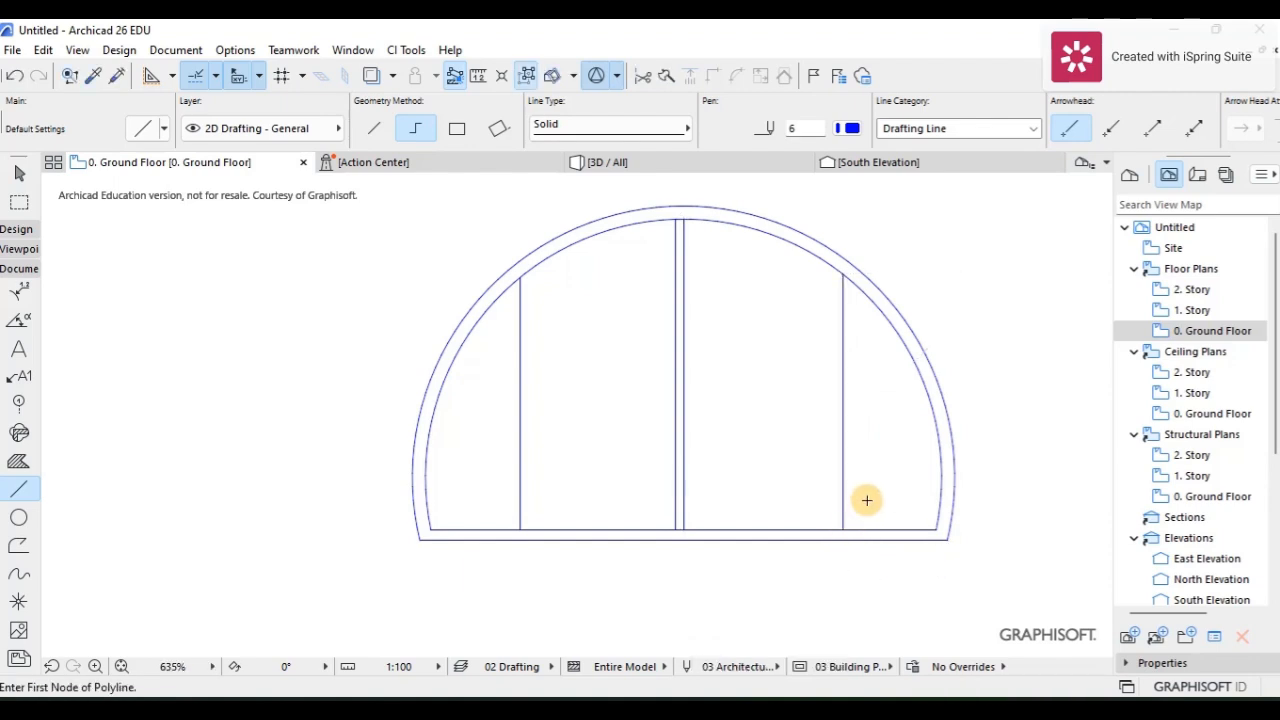
key(Escape)
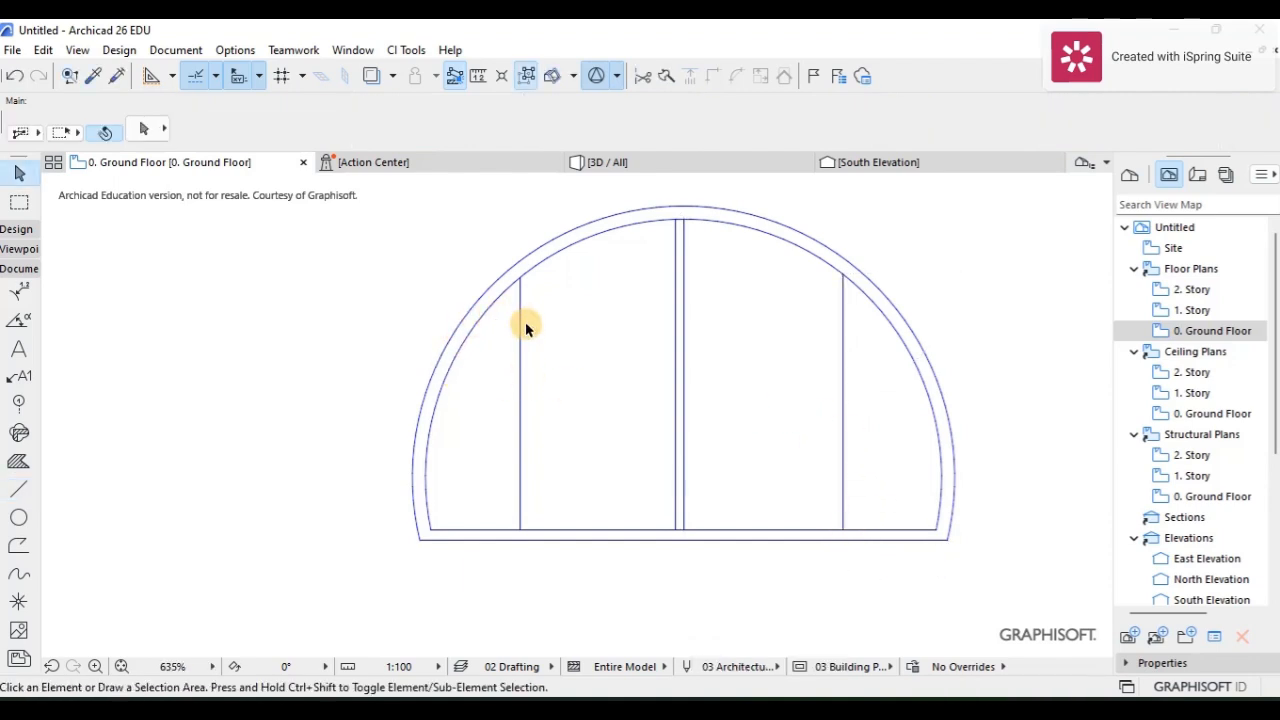
Copy the left vertical line about 30 mm to the right, toward the central mullion.
click(521, 328)
key(ctrl+shift+d)
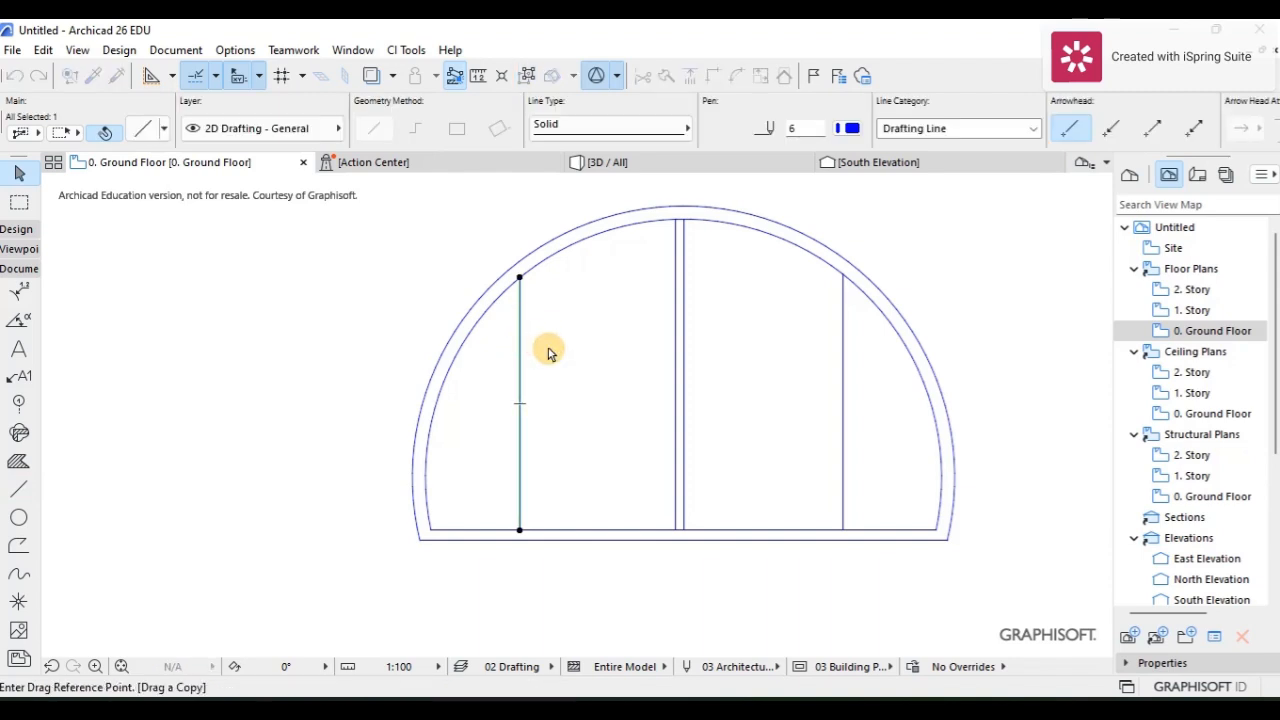
click(520, 357)
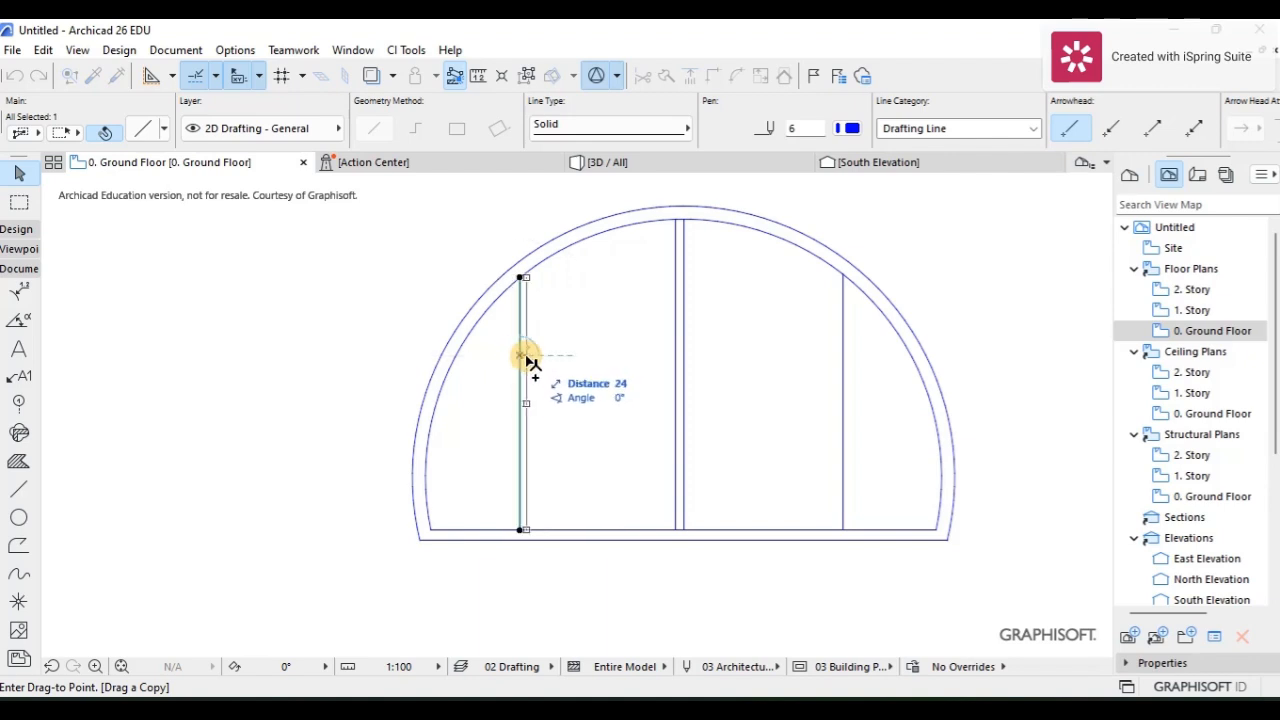
key(Return)
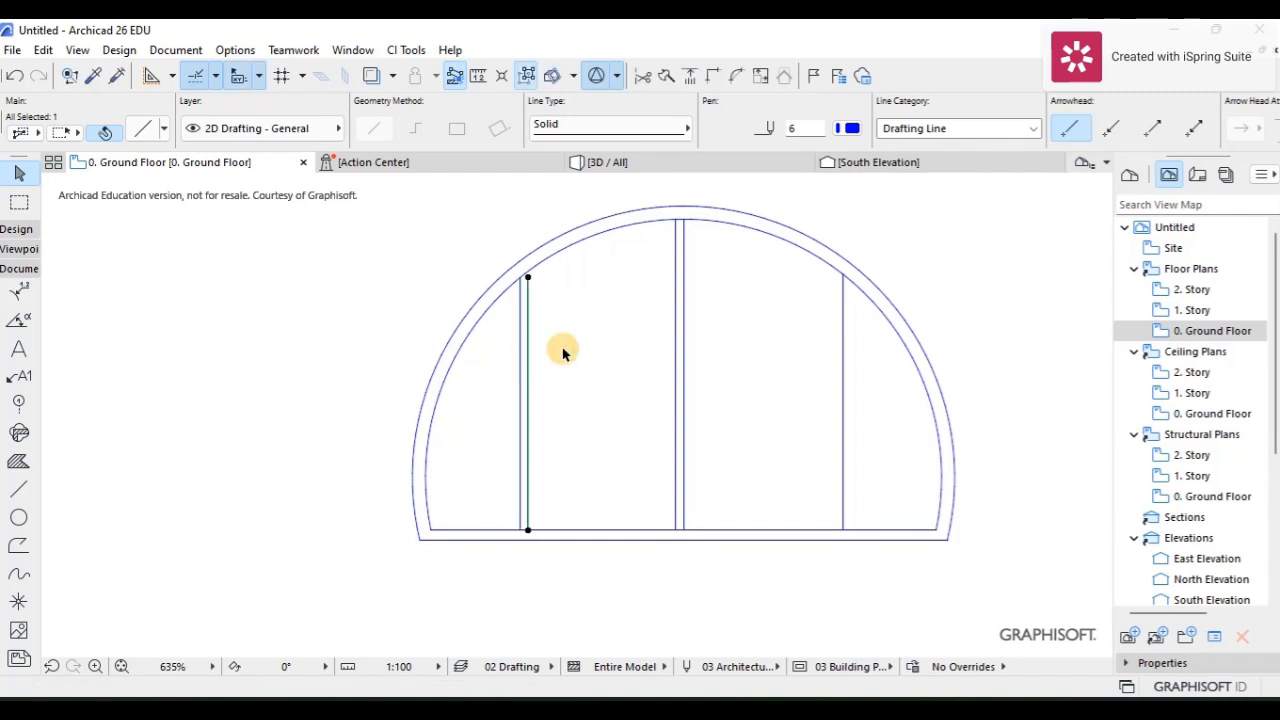
Copy the right vertical line 30 mm to the left, toward the central mullion.
click(843, 402)
key(ctrl+shift+d)
click(843, 403)
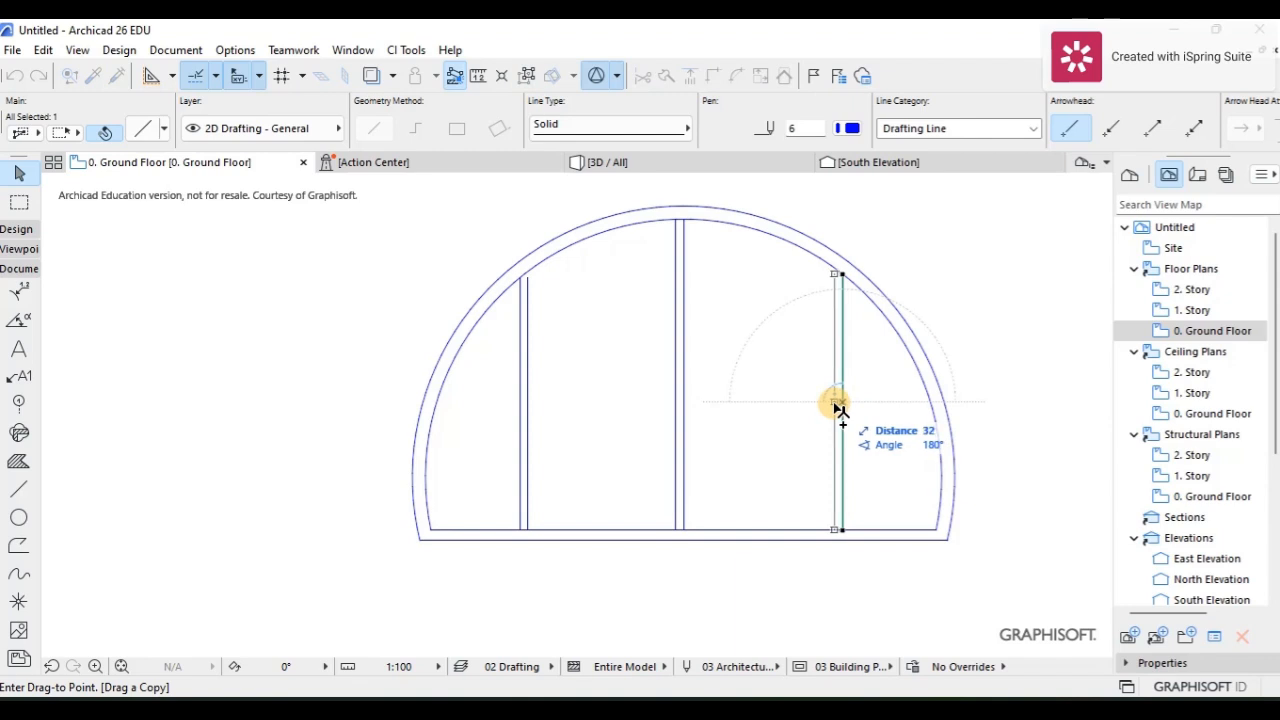
text(3)
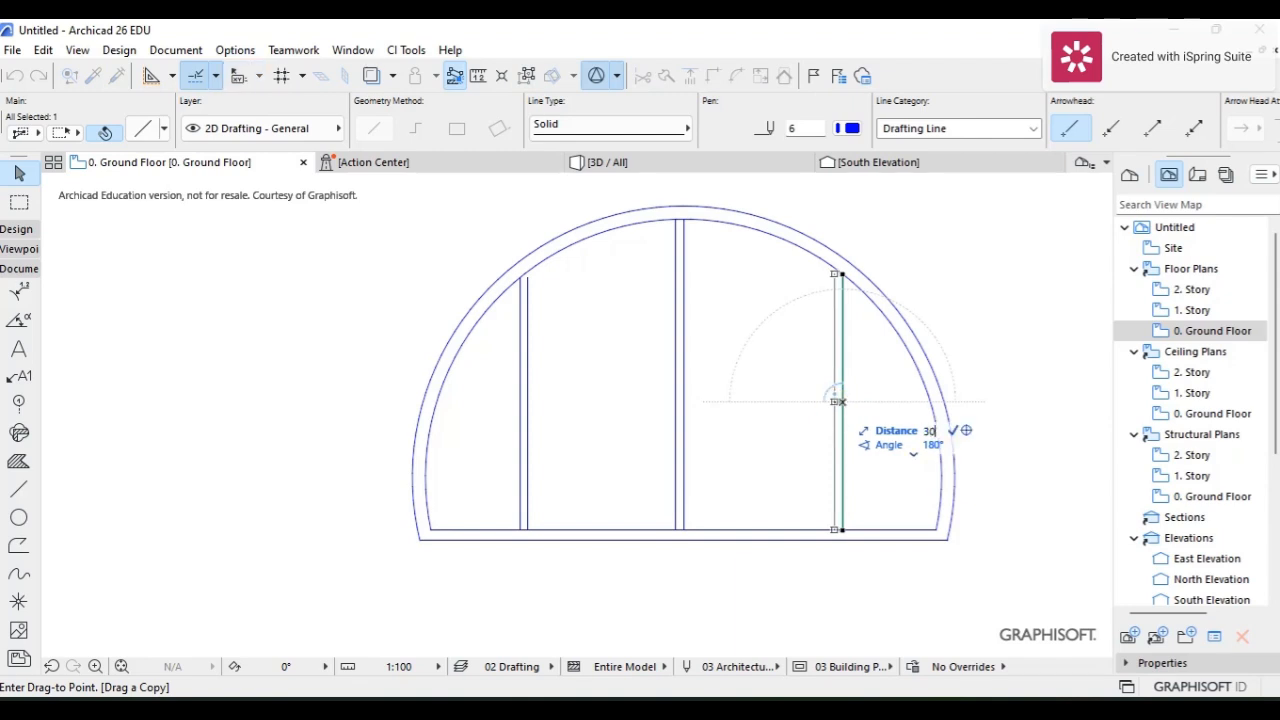
click(838, 403)
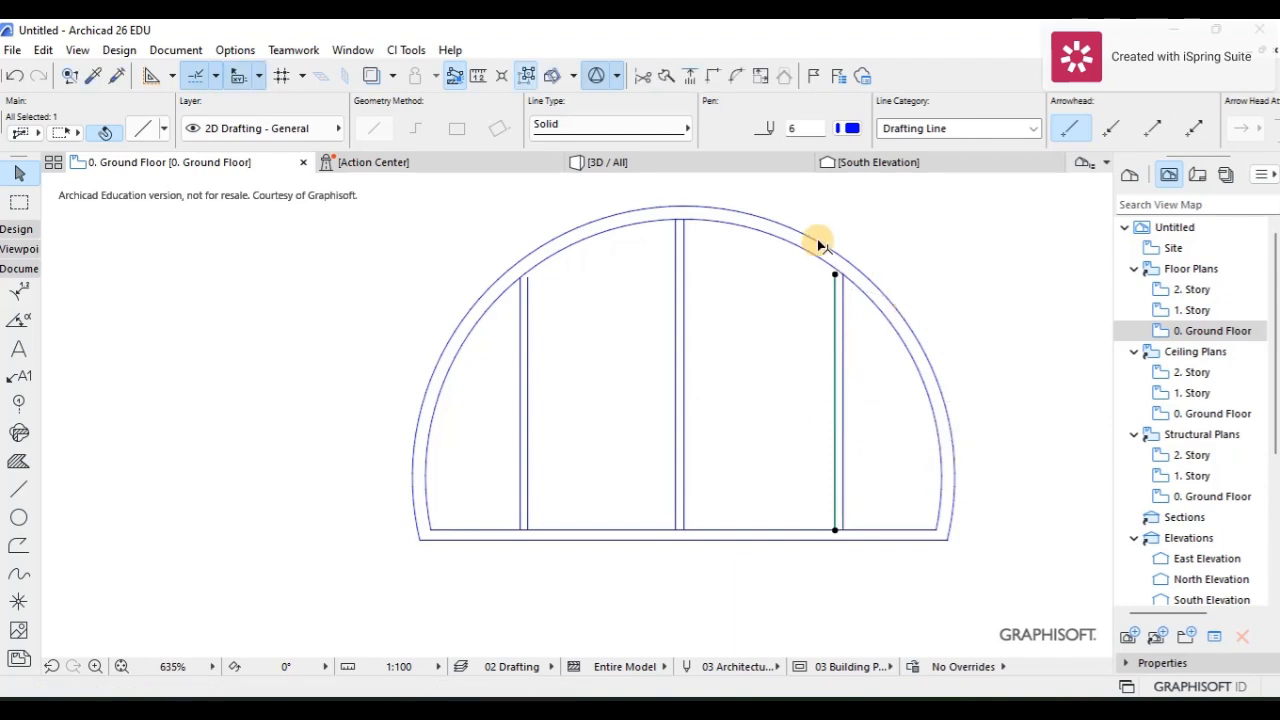
Stretch the copied lines of both side mullions upward so their top ends meet the inner arc.
scroll(818, 245, up, 3)
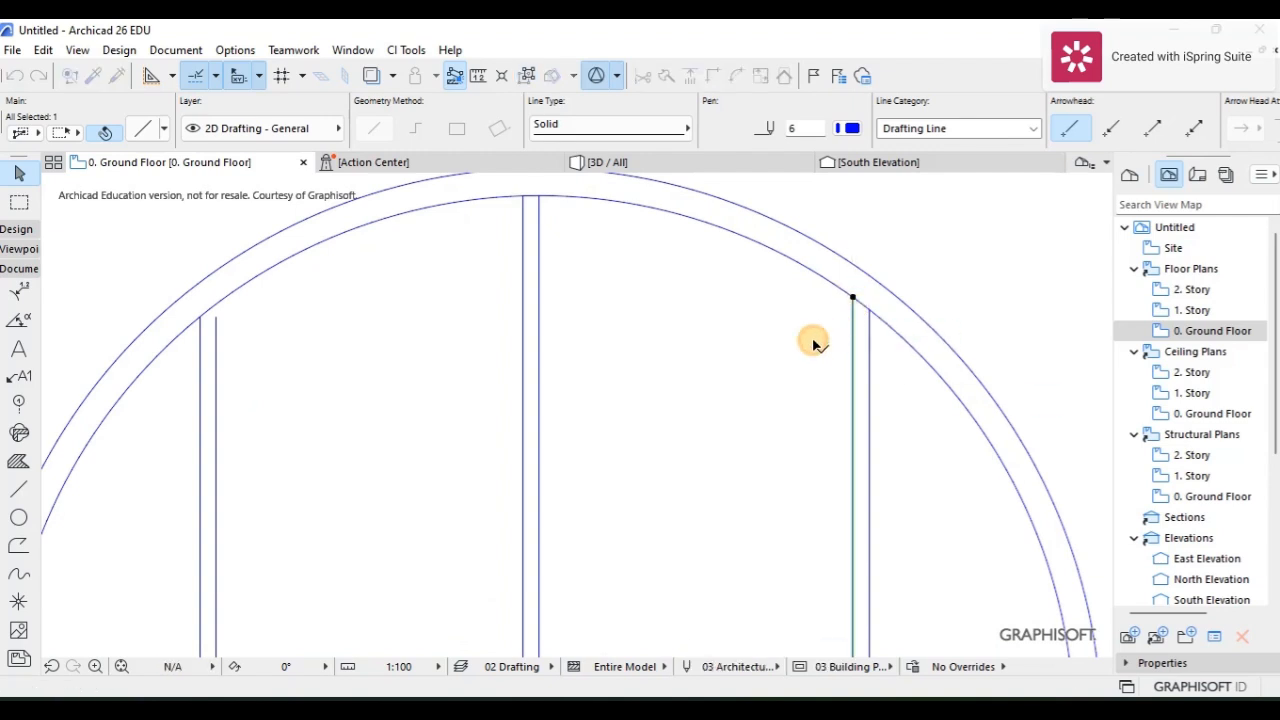
click(218, 333)
click(214, 318)
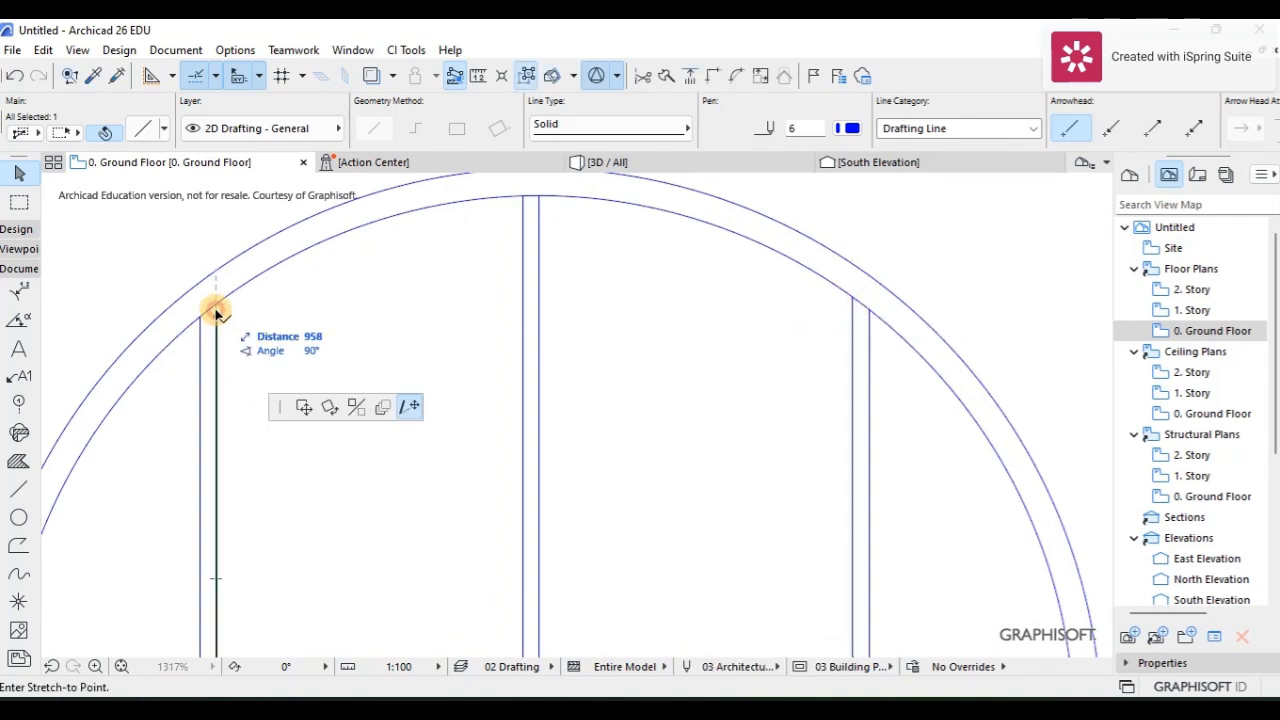
click(215, 303)
scroll(235, 326, down, 5)
click(536, 309)
mouse_move(518, 357)
middle_down()
mouse_move(766, 286)
mouse_move(760, 337)
middle_up()
scroll(434, 266, up, 1)
scroll(434, 266, down, 1)
scroll(434, 266, up, 2)
scroll(434, 266, down, 2)
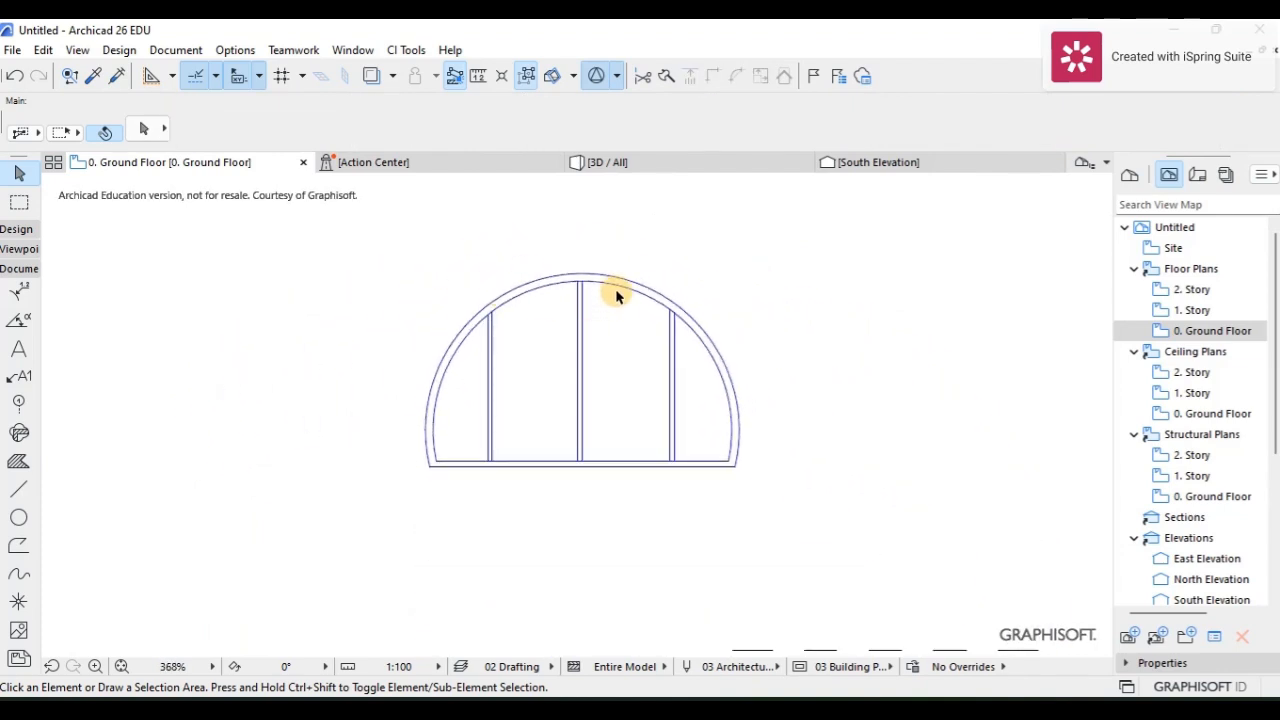
Start the Slab tool and set the element ID in its default settings to window.
click(16, 229)
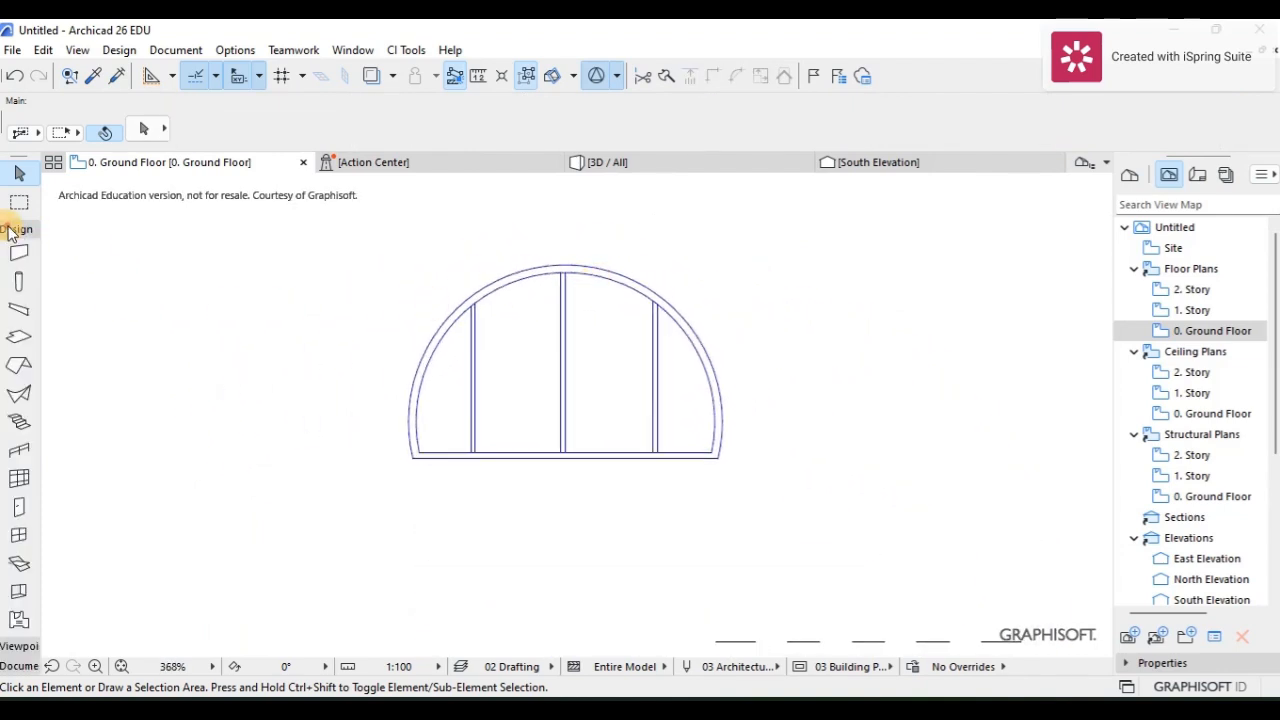
click(19, 337)
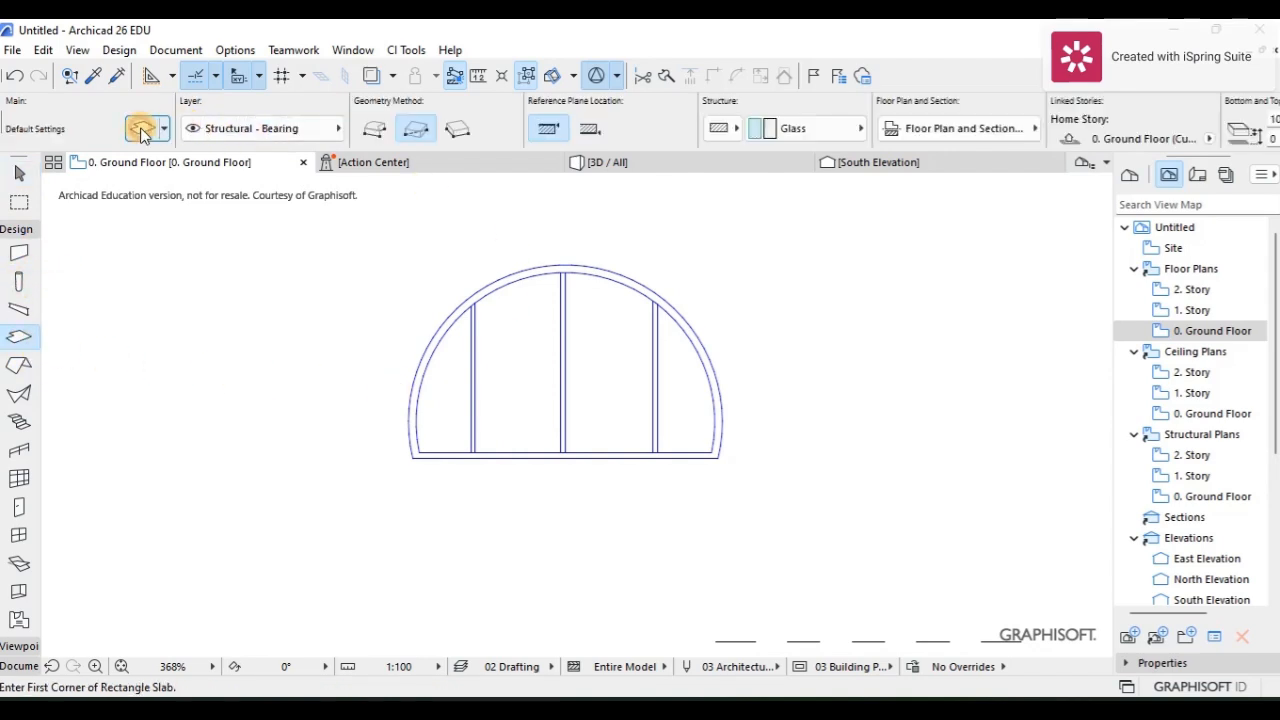
click(141, 131)
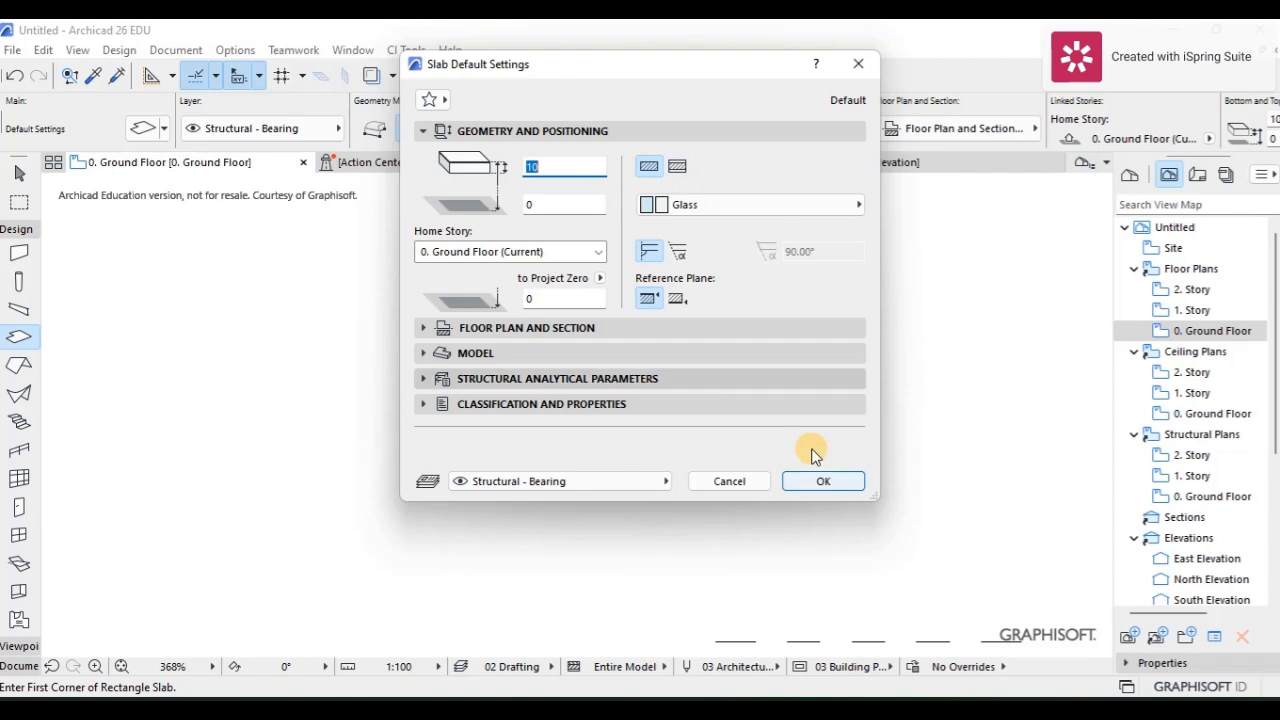
click(610, 408)
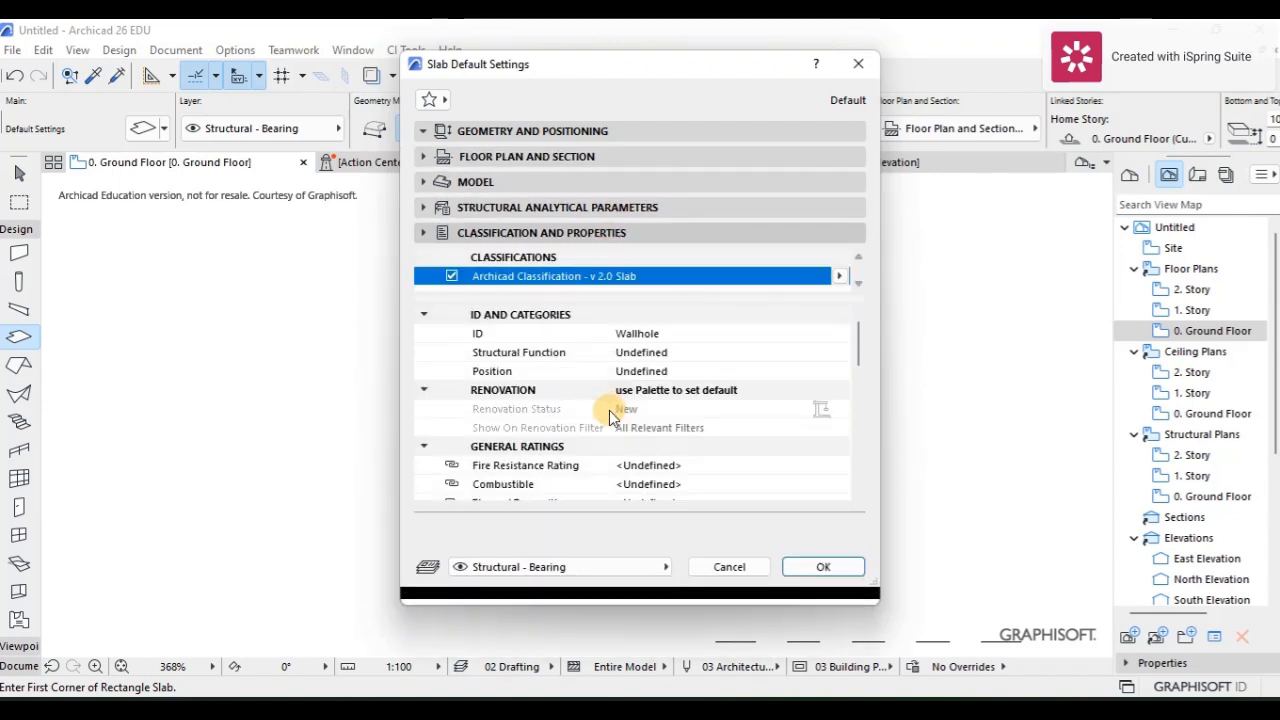
click(642, 333)
click(542, 332)
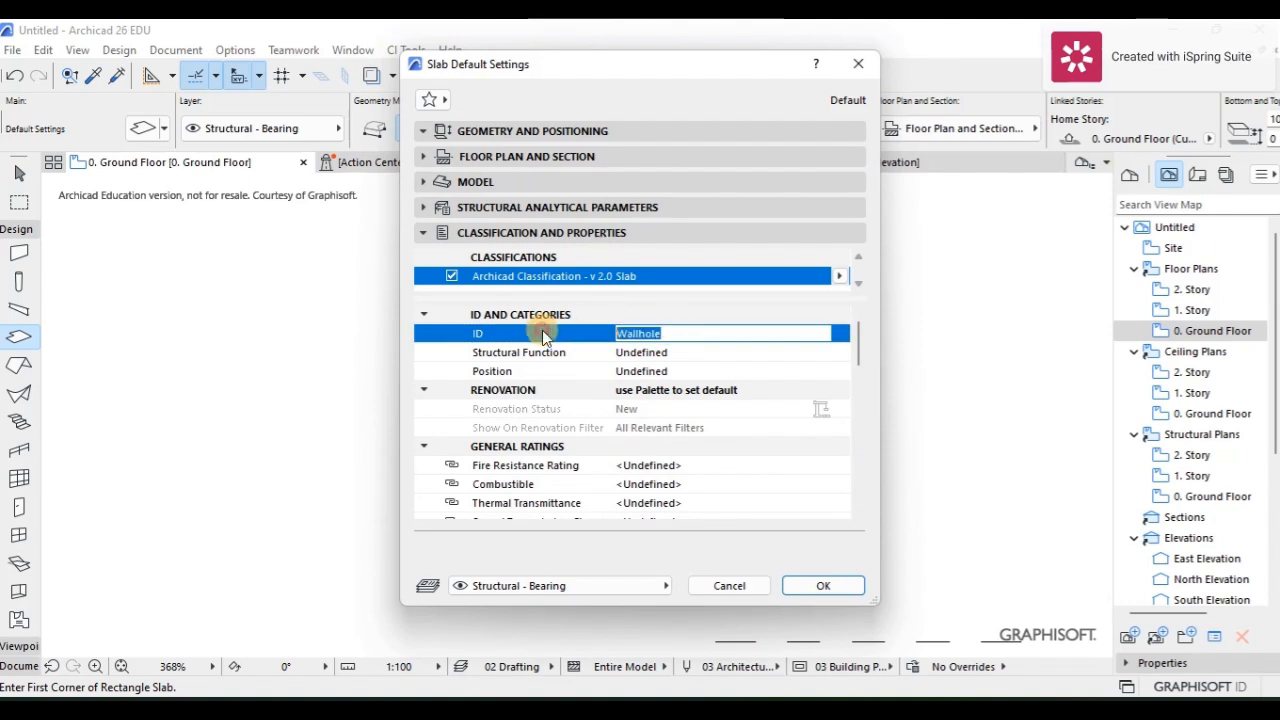
key(BackSpace)
text(window)
Set the default slab's building material to Steel - Stainless and its thickness to 50 mm.
click(456, 134)
click(680, 204)
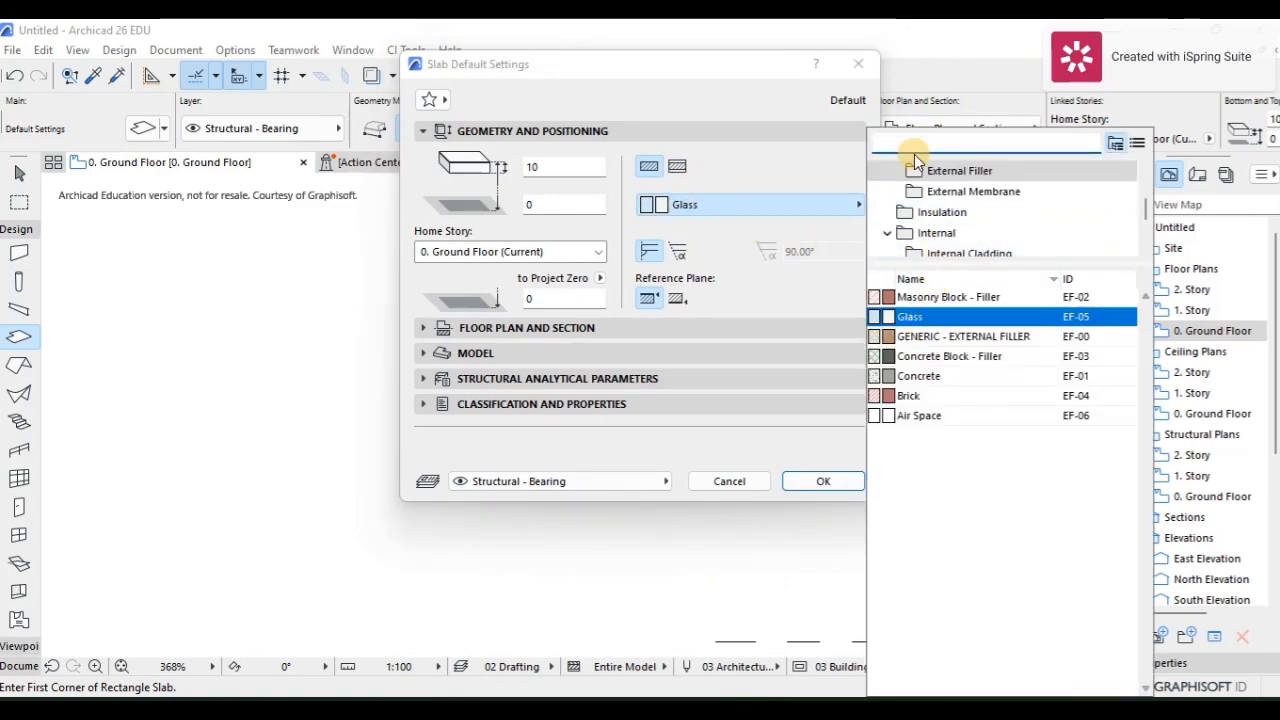
text(sta)
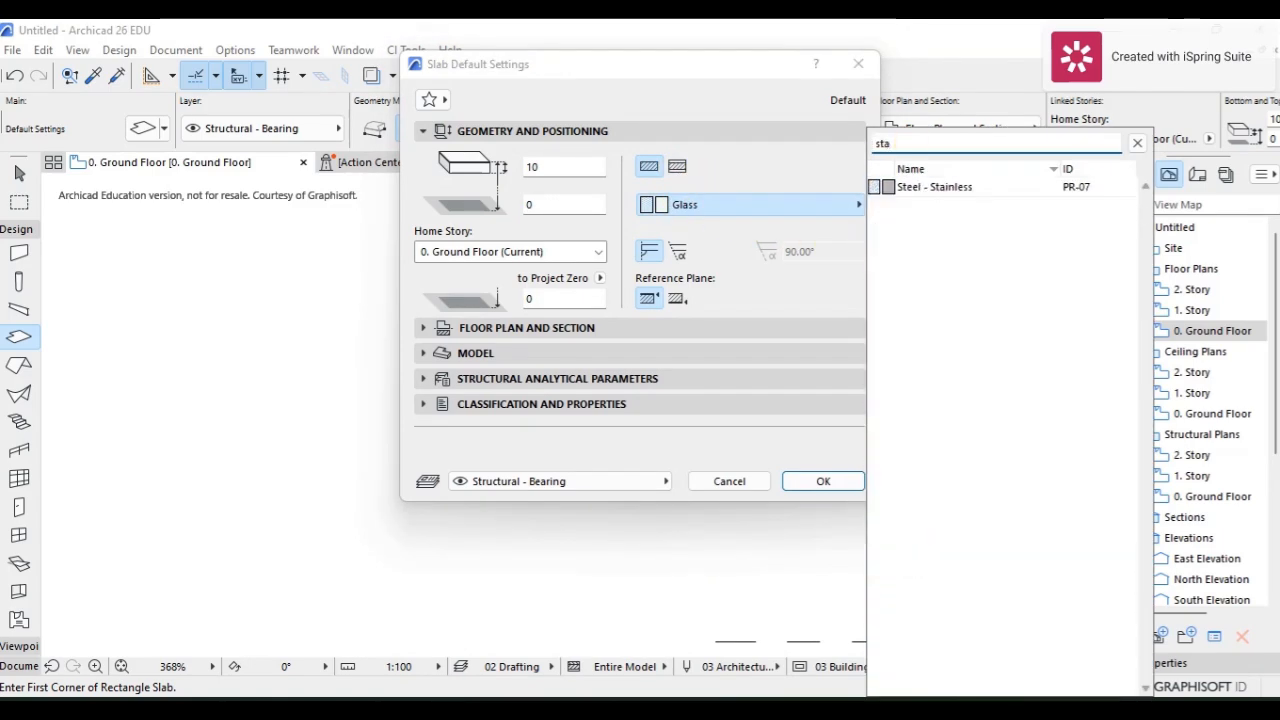
click(907, 189)
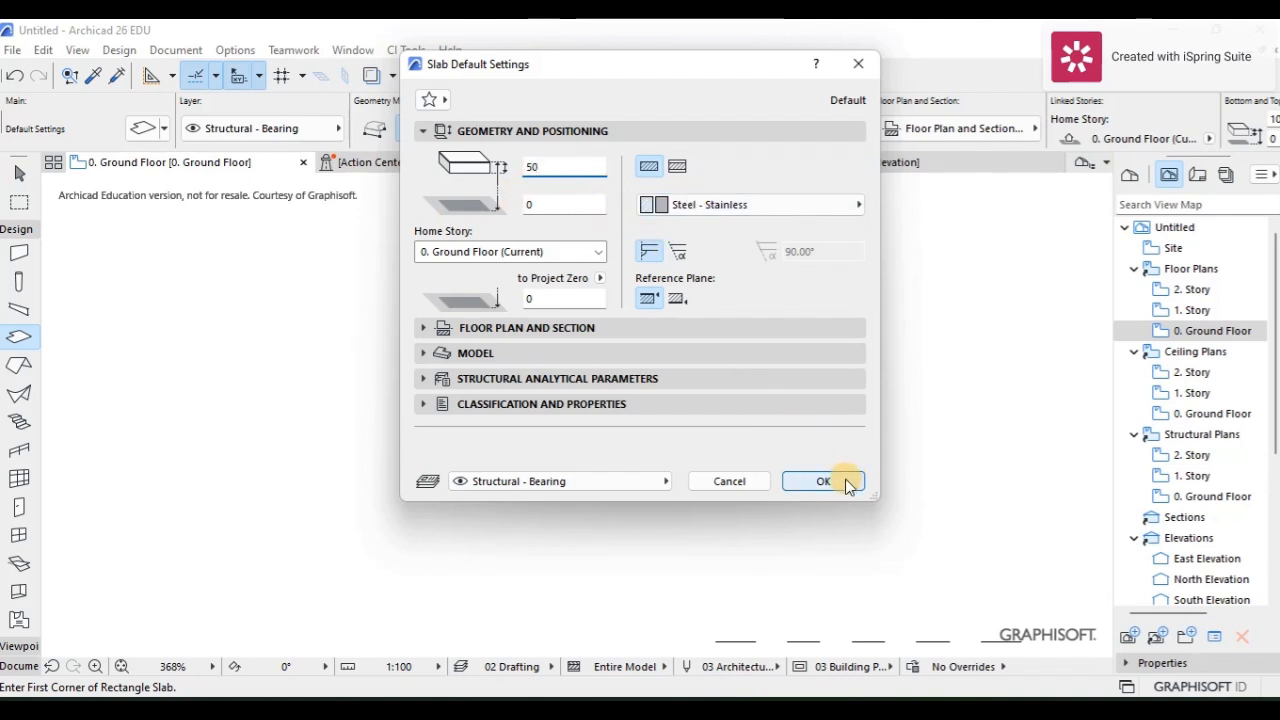
Override all surfaces of the default slab with Paint - Dark Gray and accept the settings.
click(454, 355)
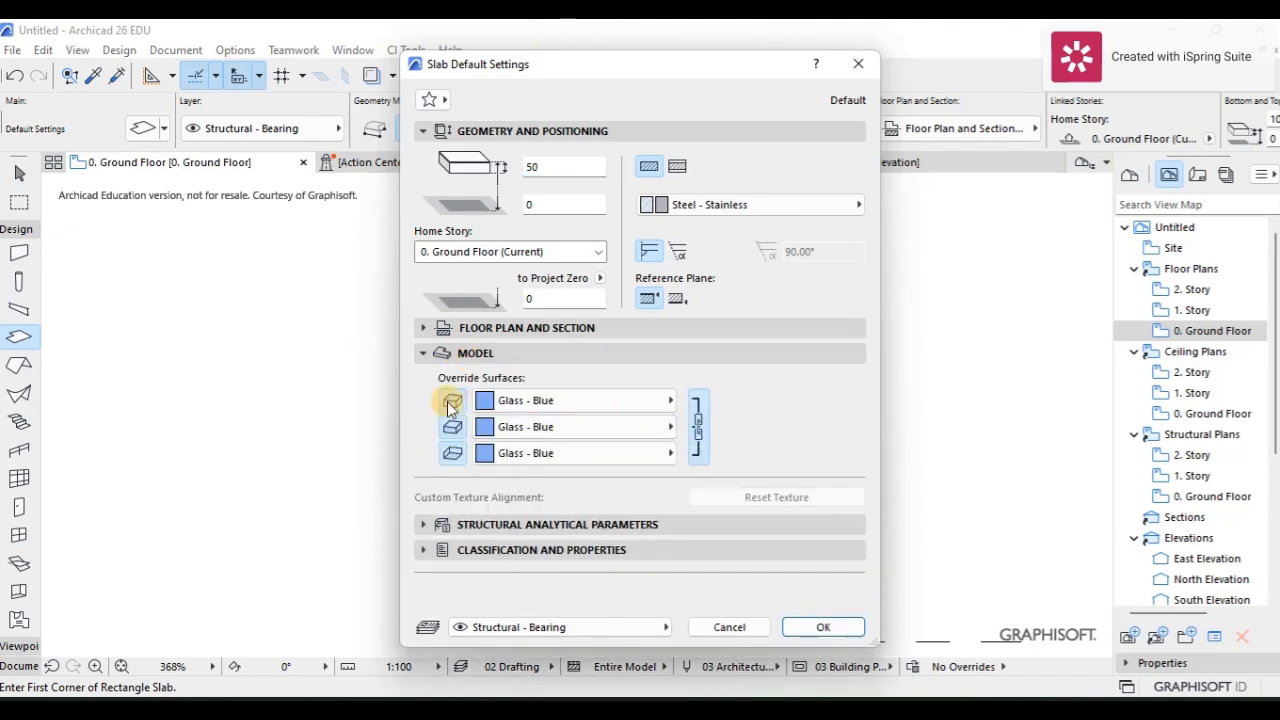
click(540, 402)
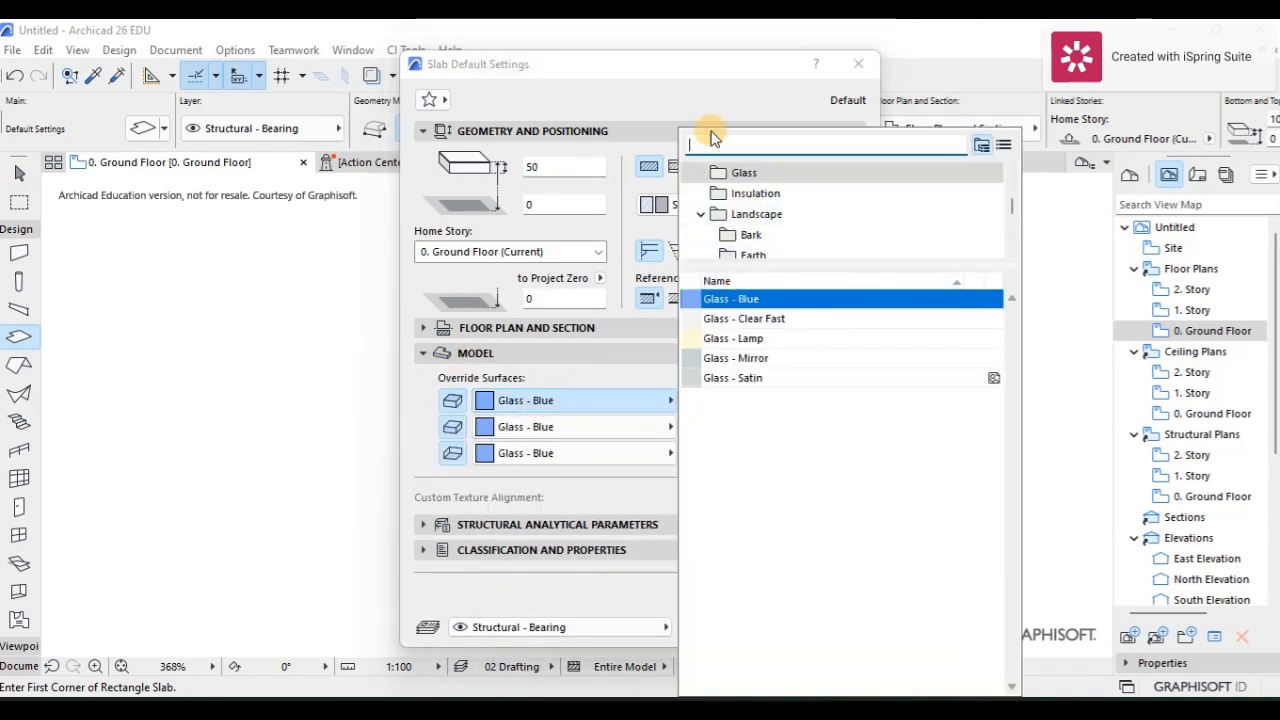
scroll(760, 205, up, 3)
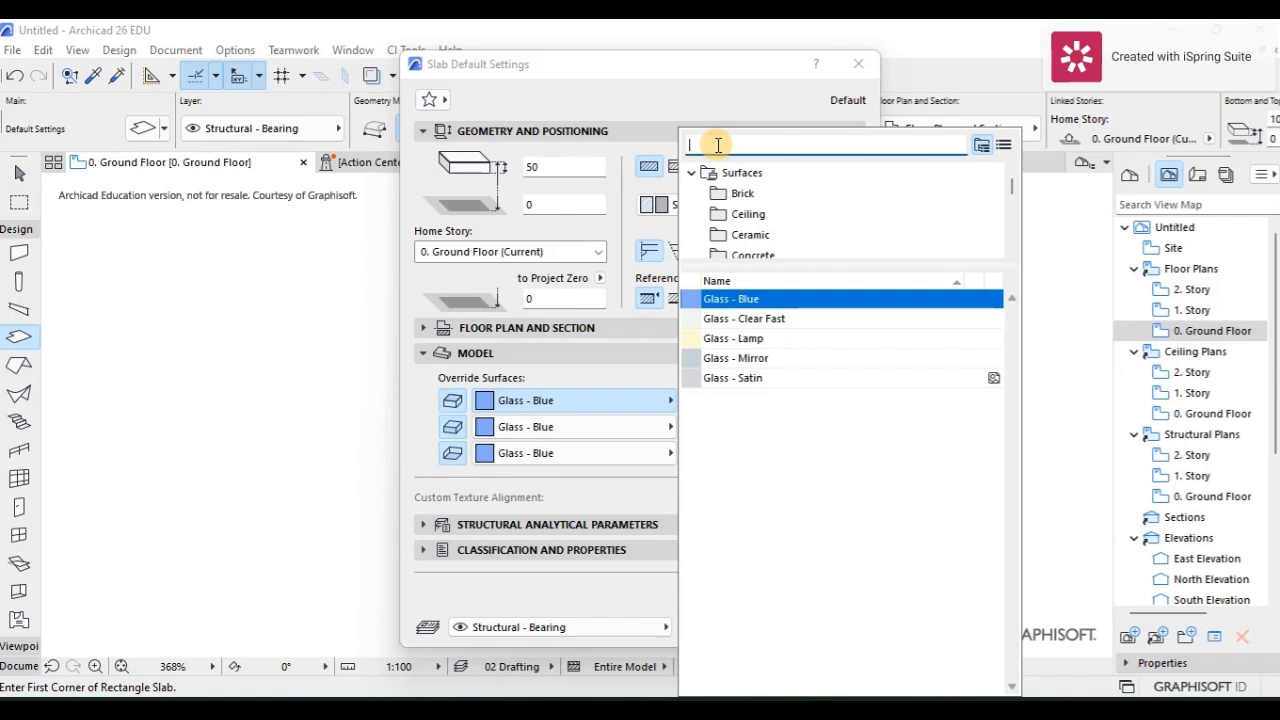
text(paint)
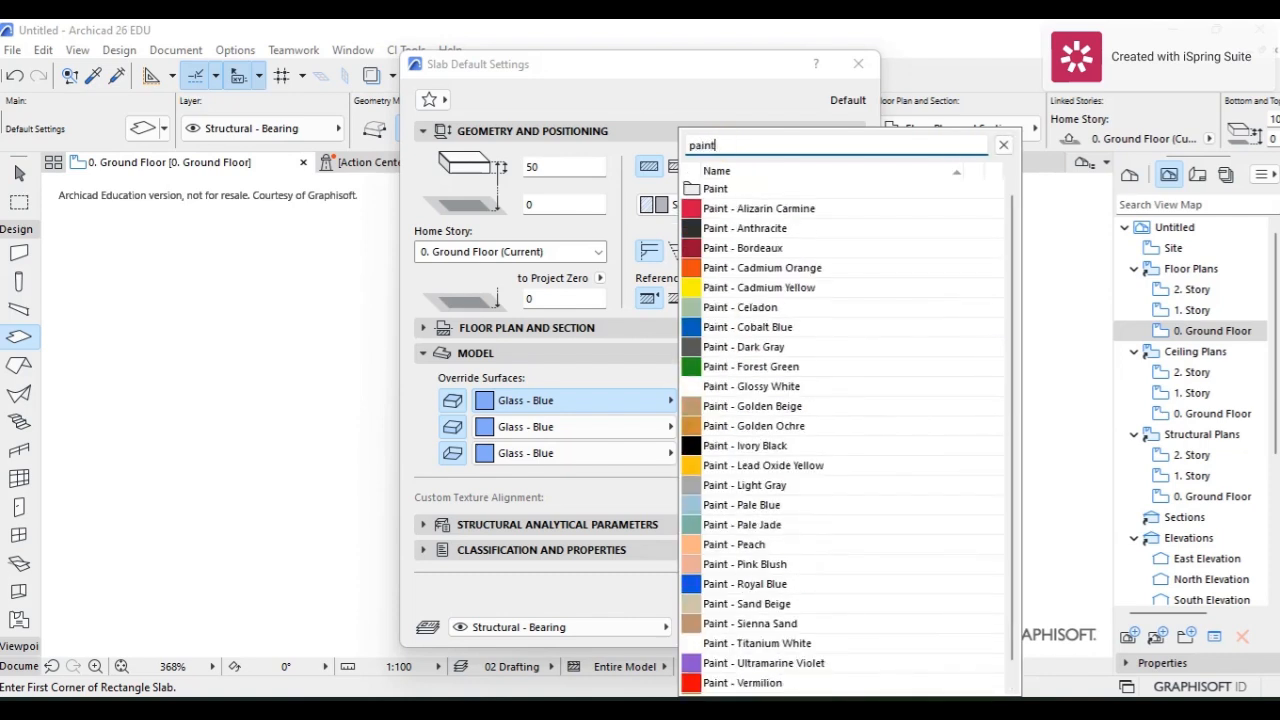
click(743, 347)
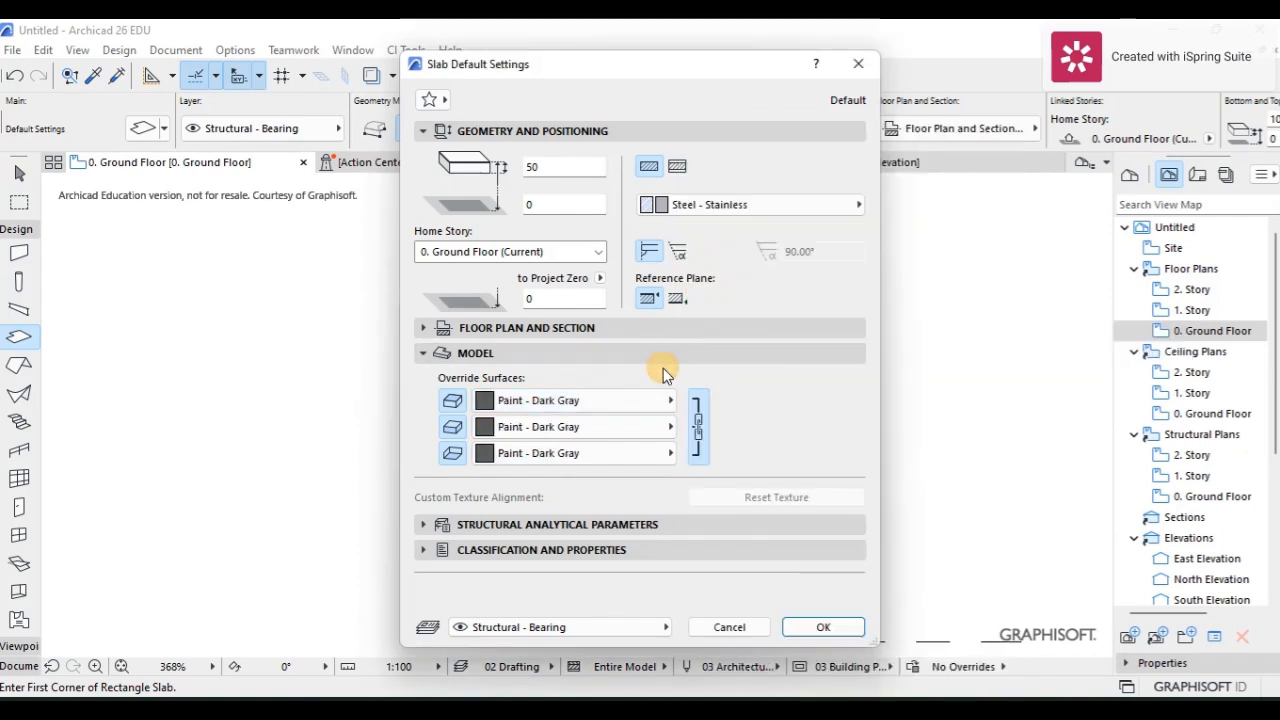
click(820, 627)
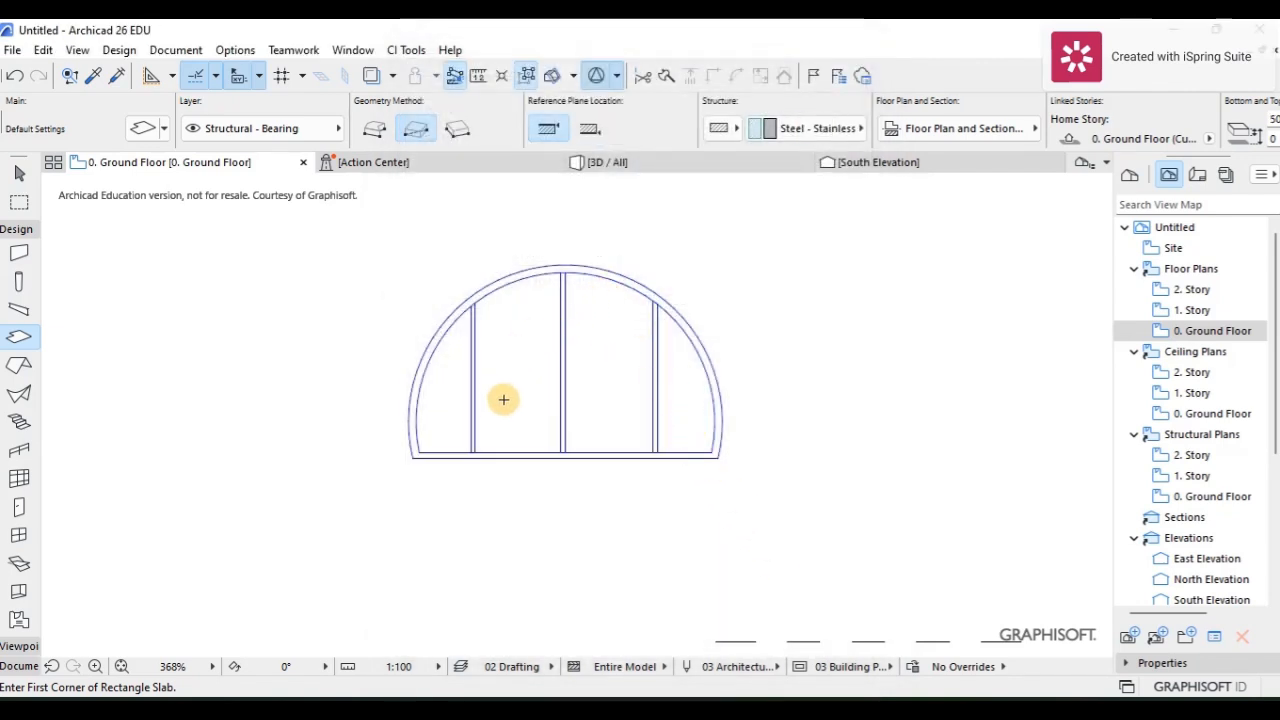
Create a slab from the window's closed outer outline with the Magic Wand and select it.
scroll(420, 460, up, 5)
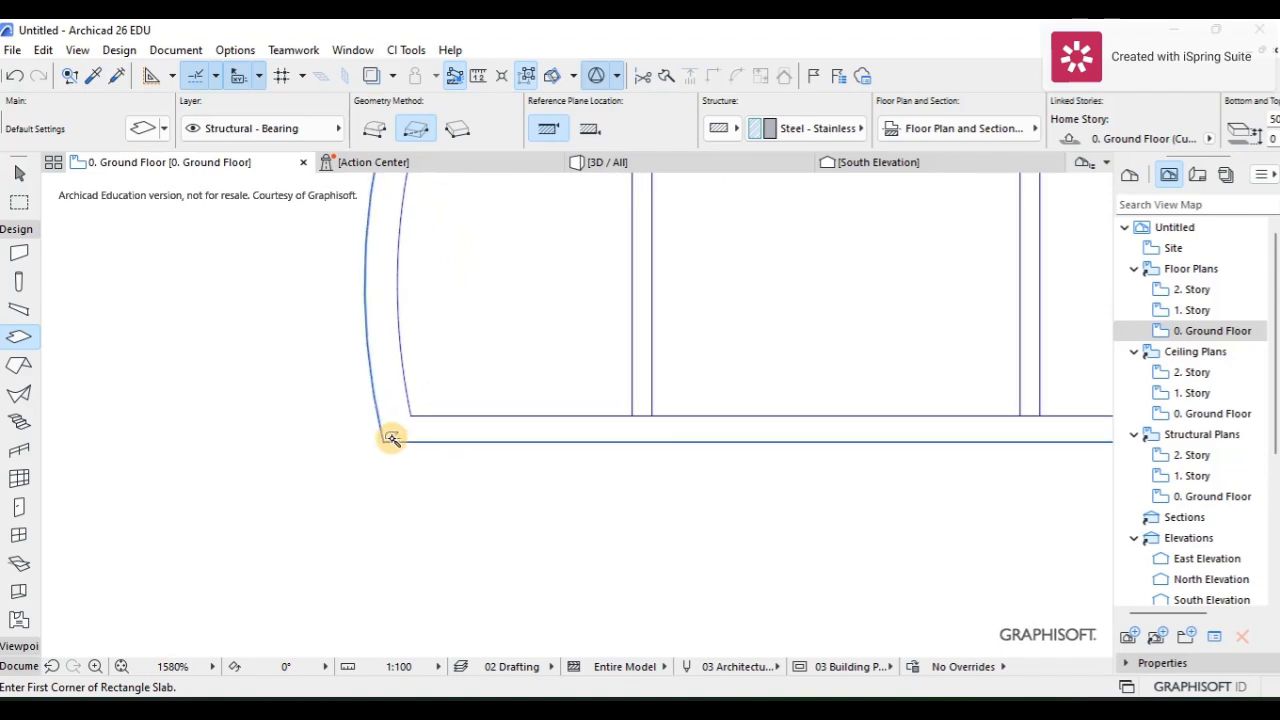
scroll(391, 438, down, 4)
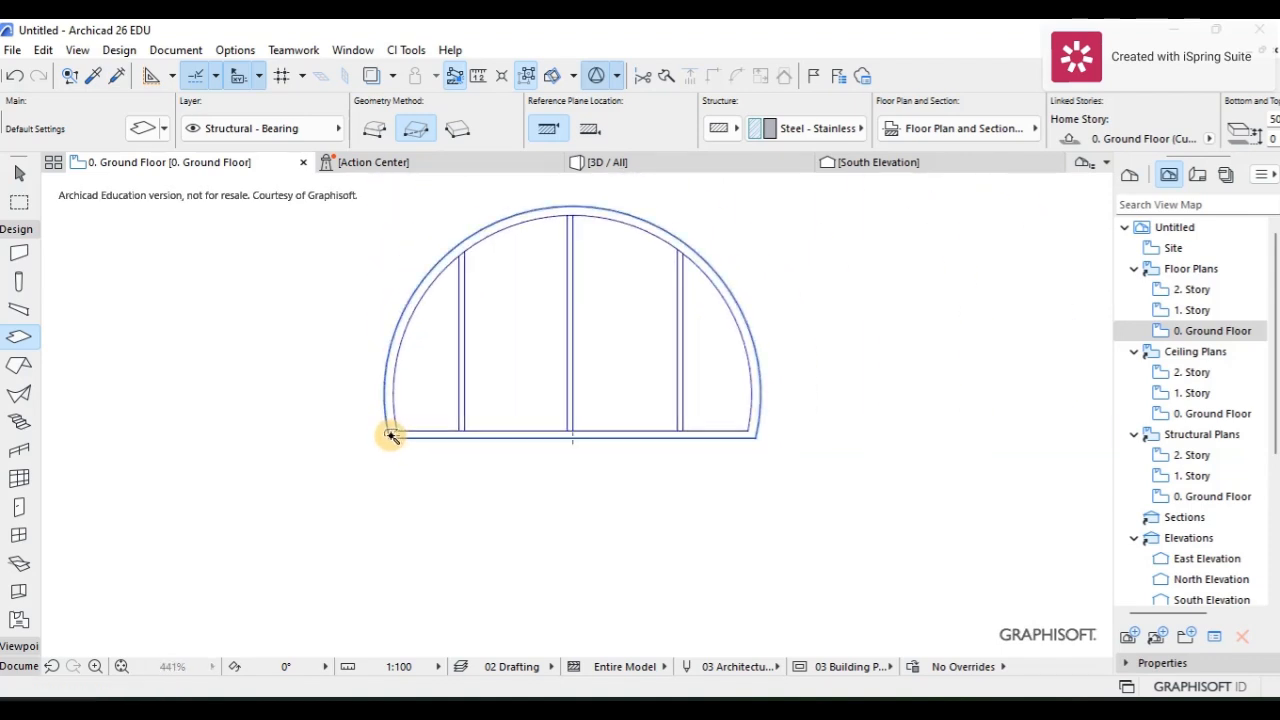
click(19, 202)
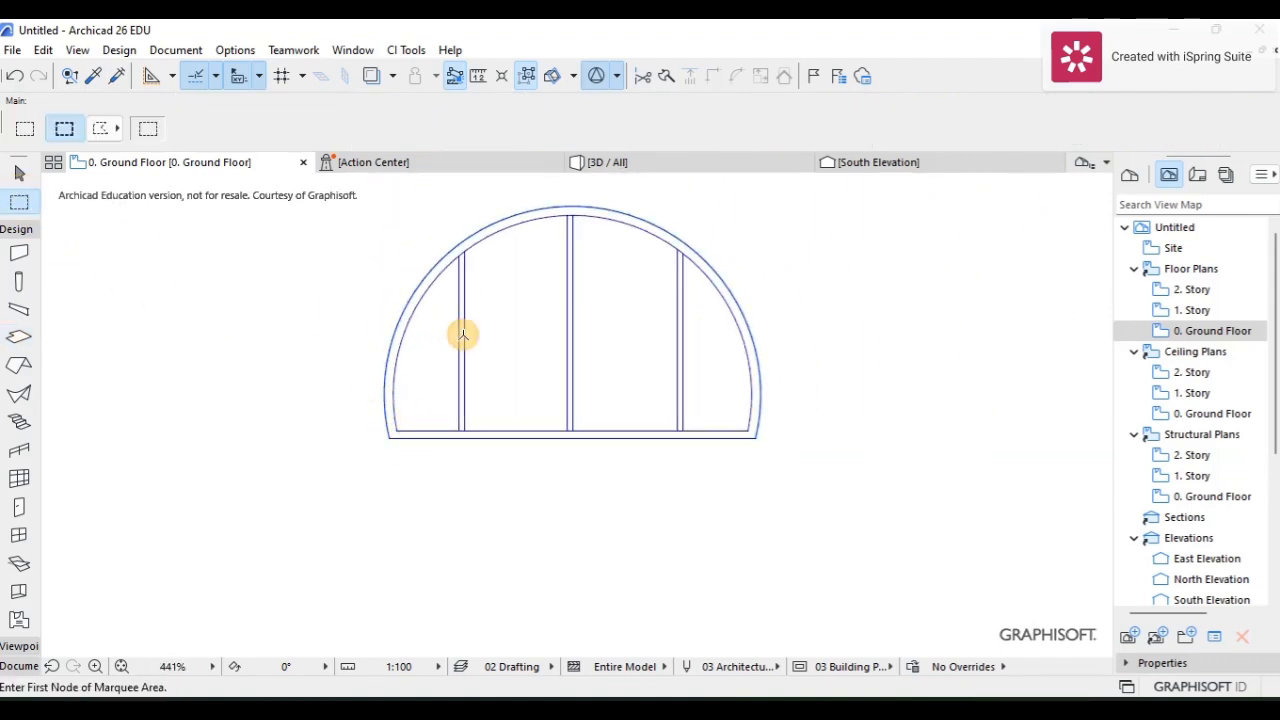
key(Escape)
click(444, 326)
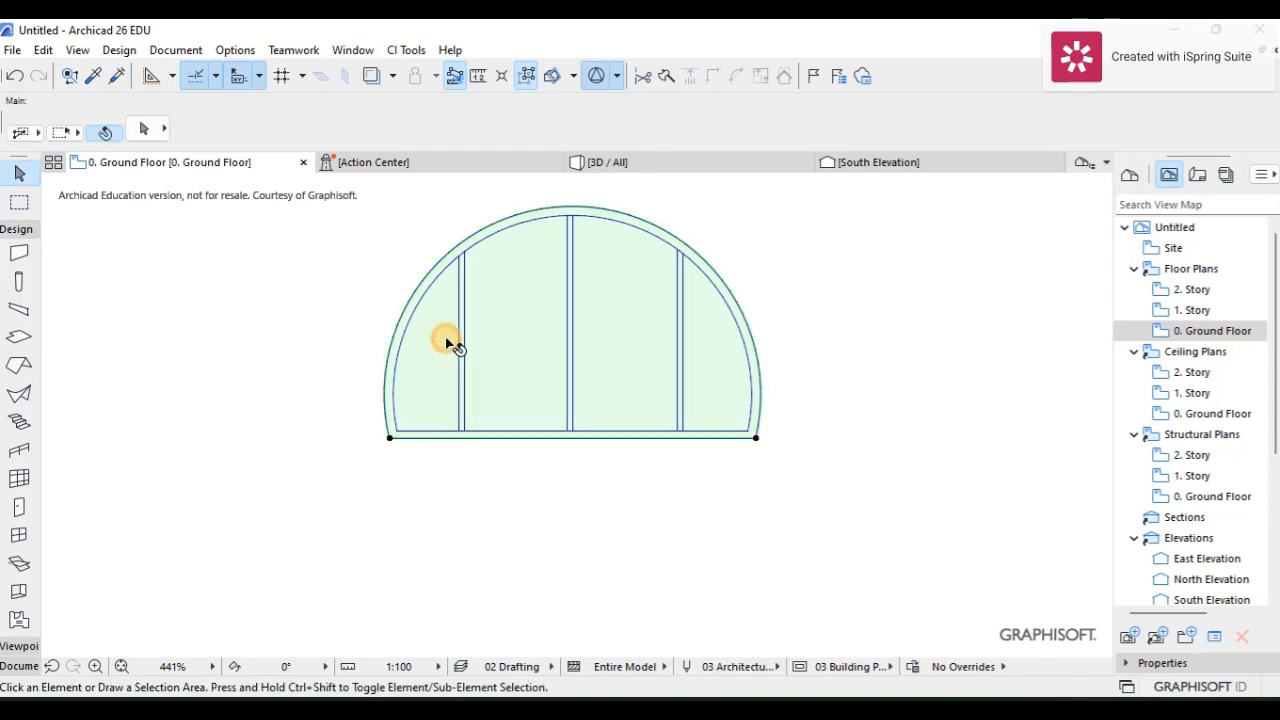
Subtract the four pane areas between the mullions and inner arc from the frame slab, using their outlines, then deselect it.
scroll(755, 441, up, 4)
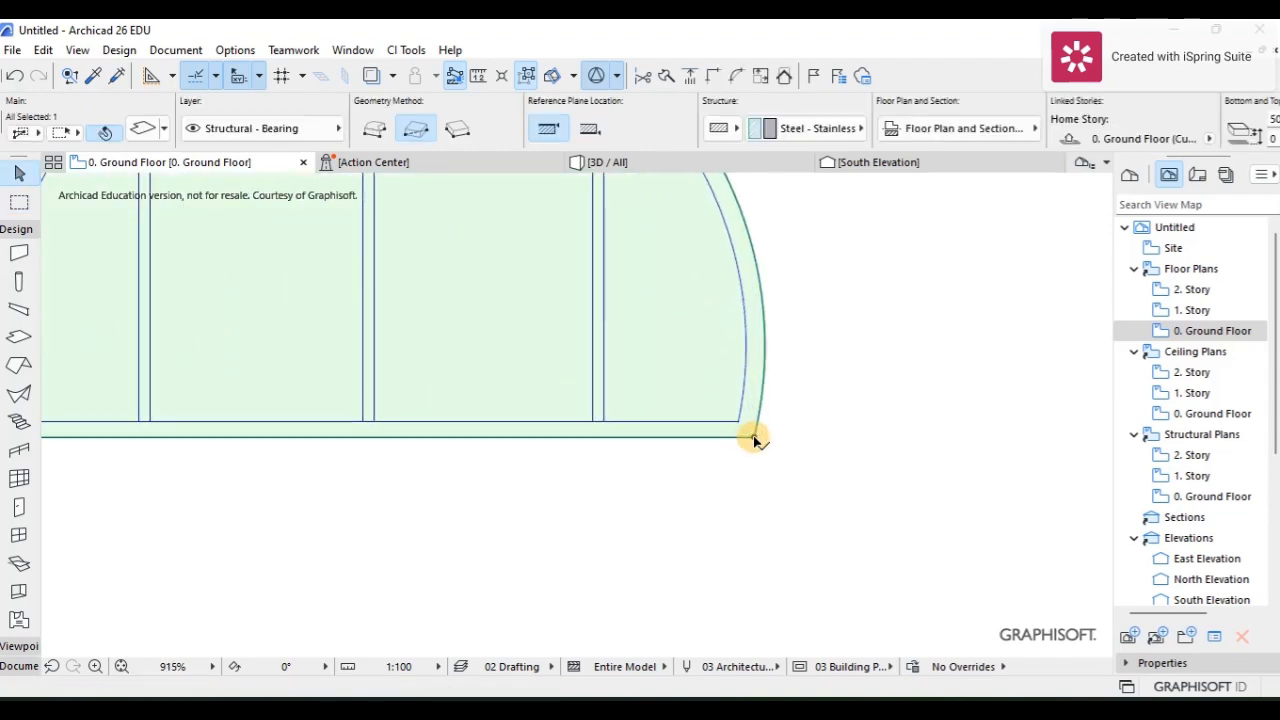
click(755, 441)
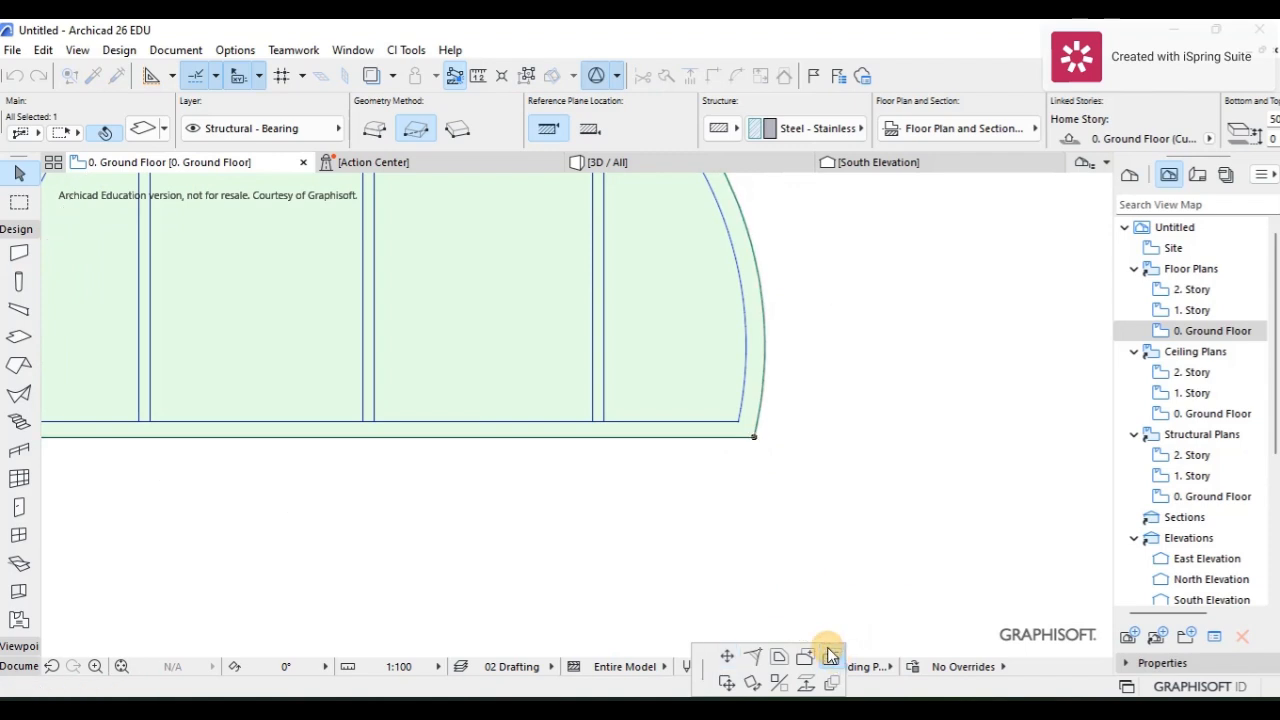
scroll(660, 383, down, 4)
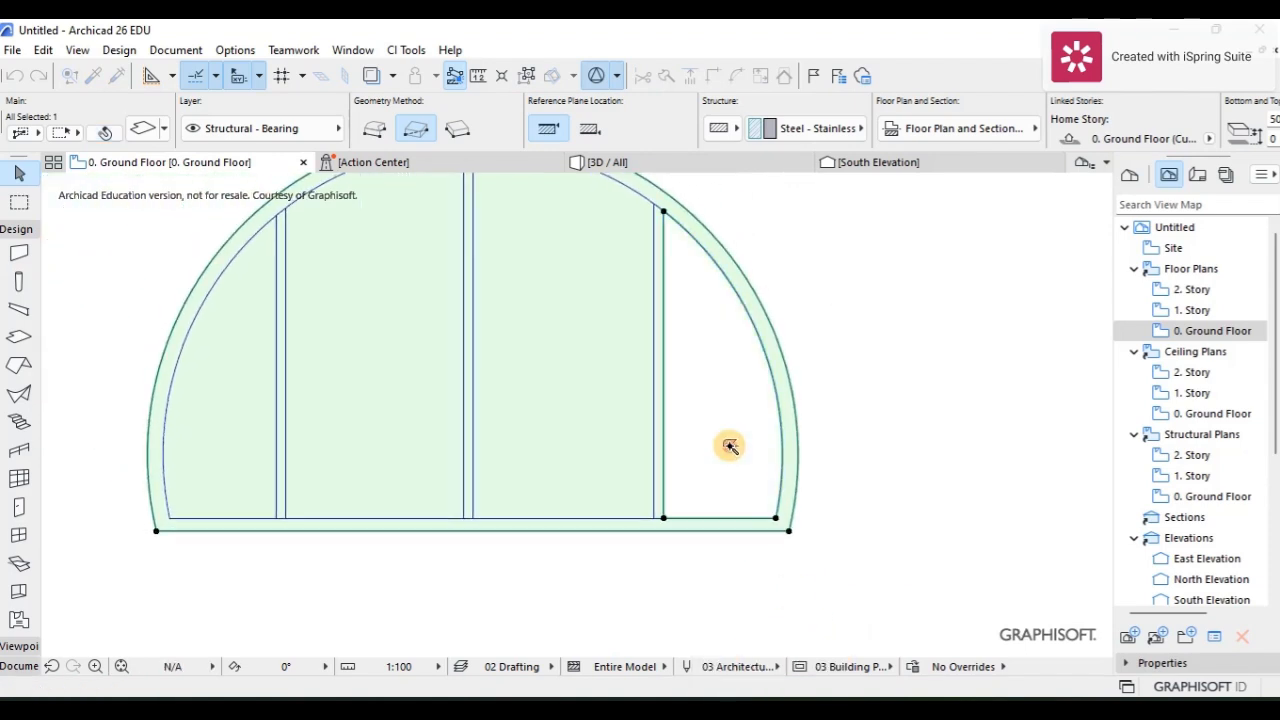
click(790, 532)
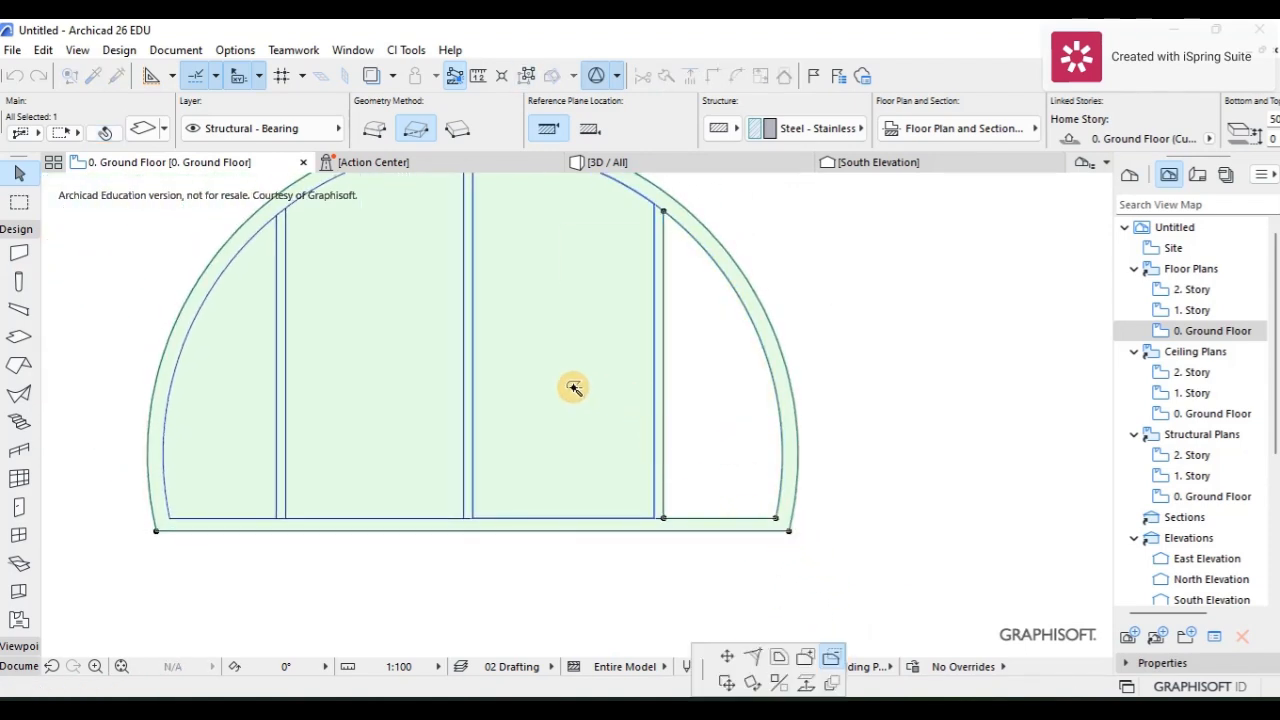
click(573, 387)
click(789, 530)
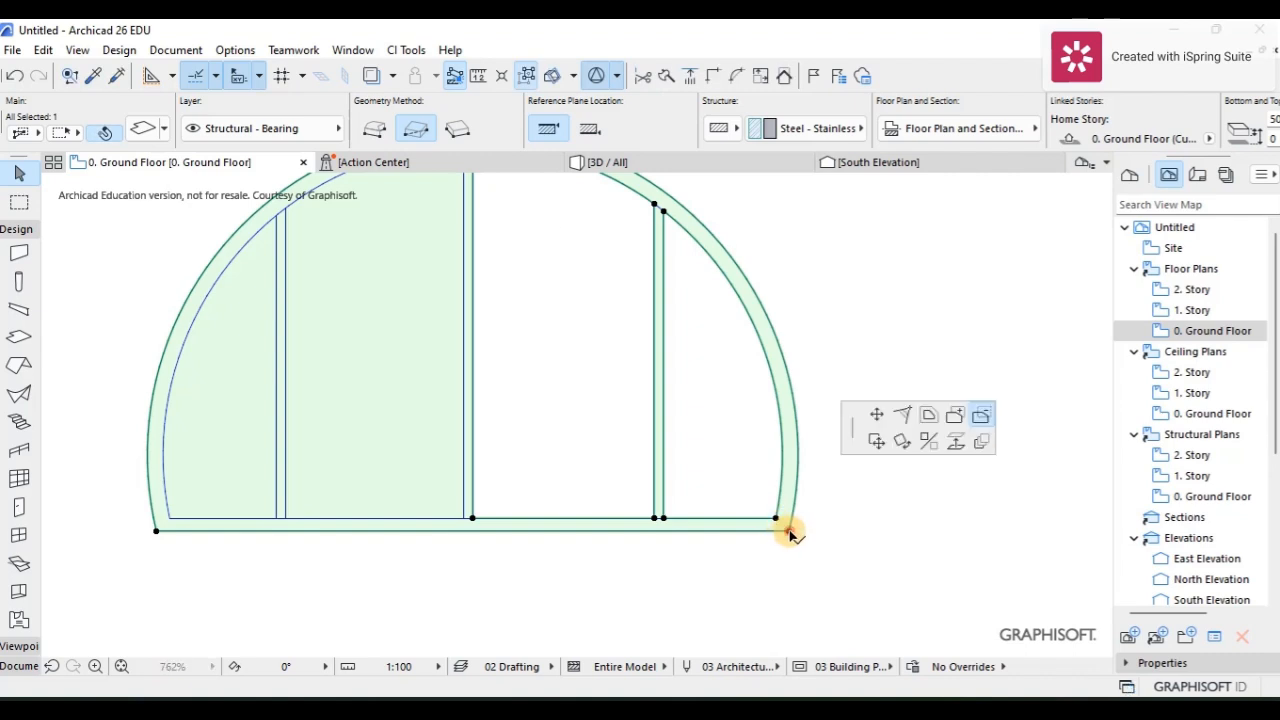
click(400, 323)
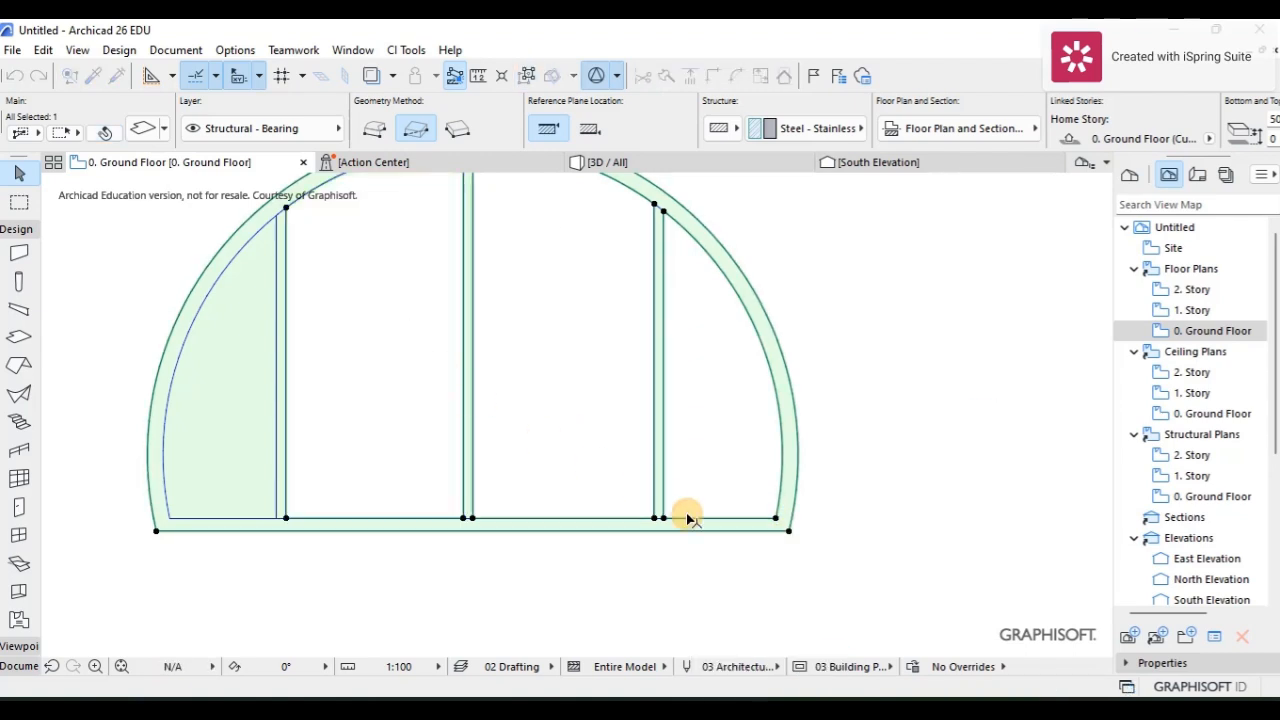
click(790, 532)
click(213, 370)
scroll(221, 372, down, 3)
scroll(246, 361, down, 1)
middle_drag(248, 360, 341, 360)
scroll(258, 270, up, 1)
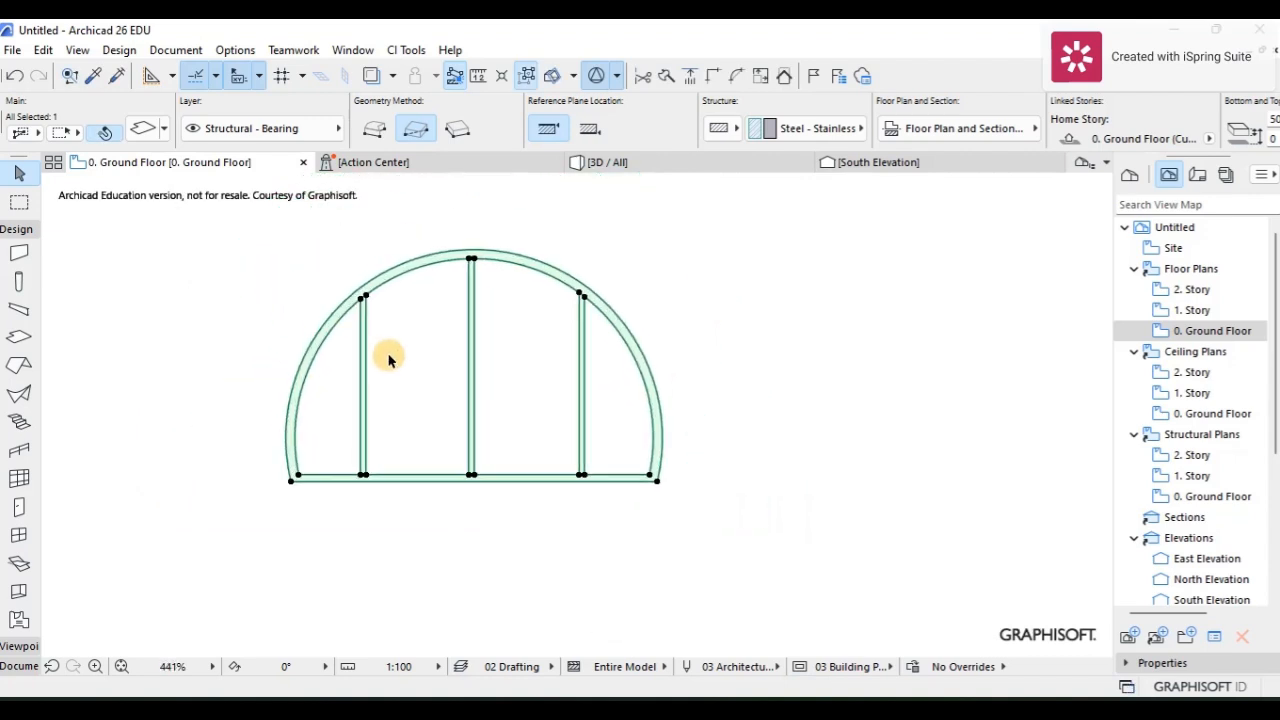
click(205, 270)
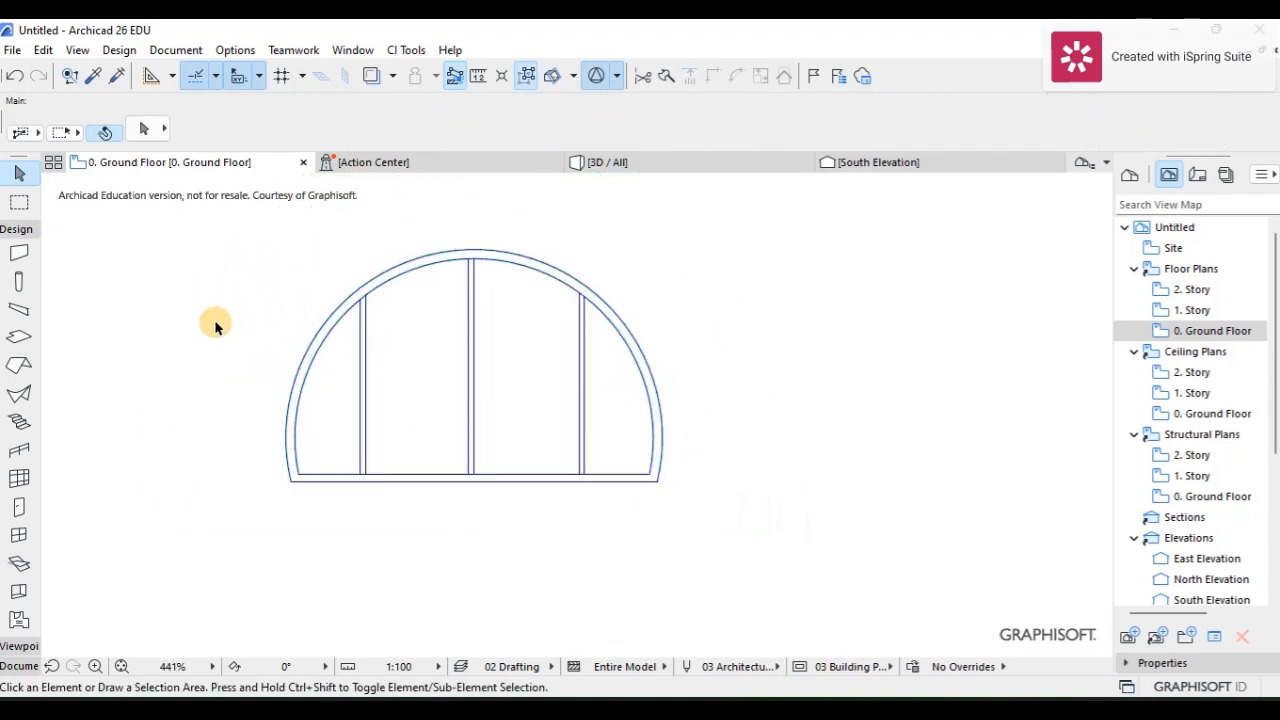
Open the default settings of the Slab tool and set the slab thickness to 10 mm.
click(20, 337)
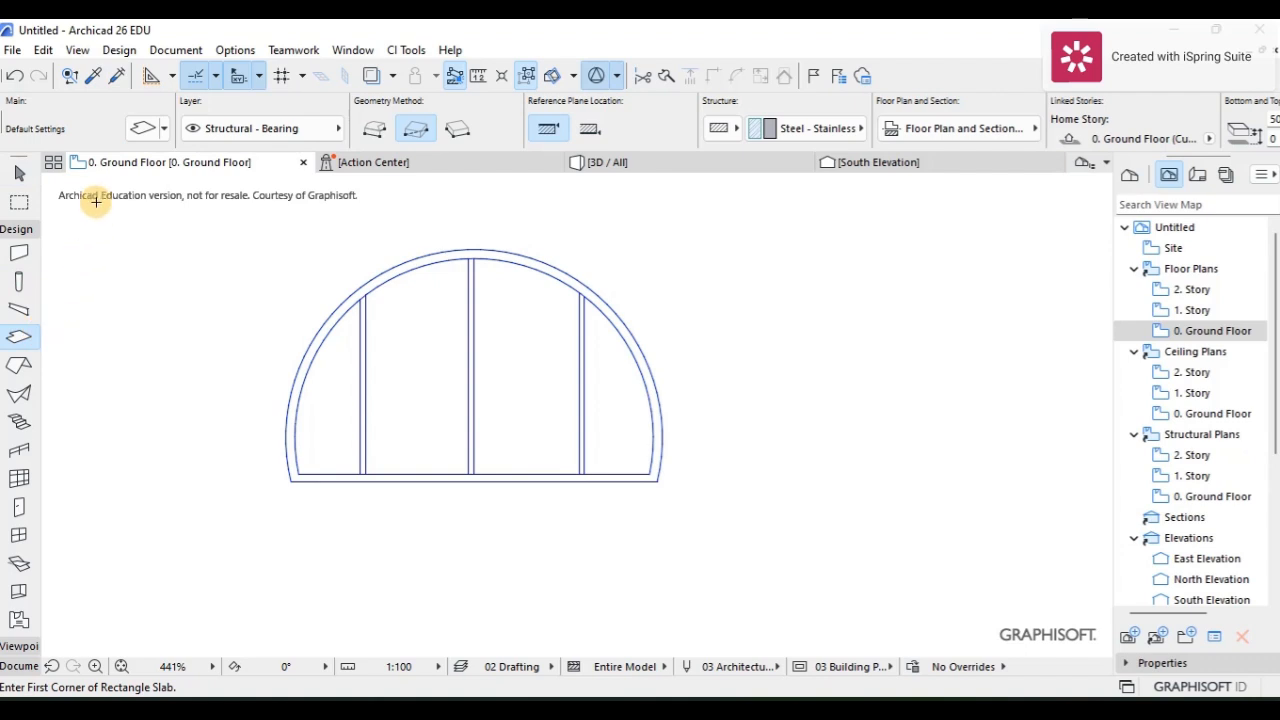
click(141, 131)
click(686, 206)
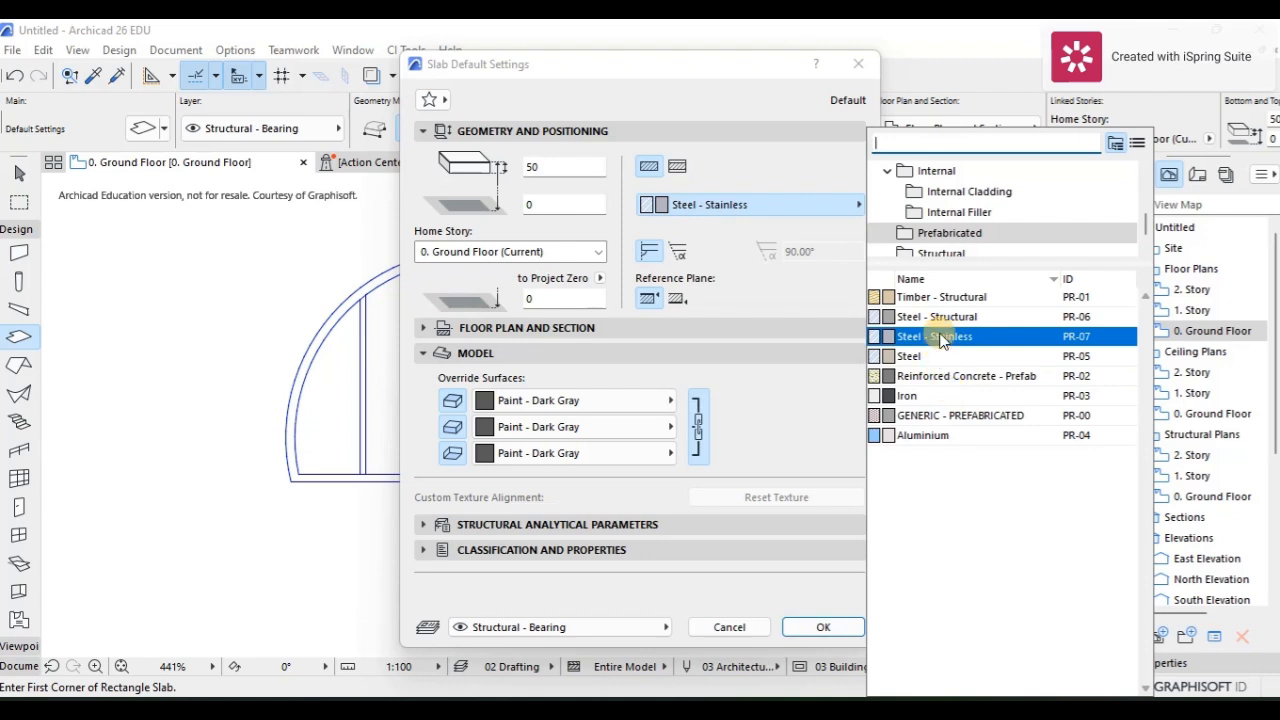
text(gl)
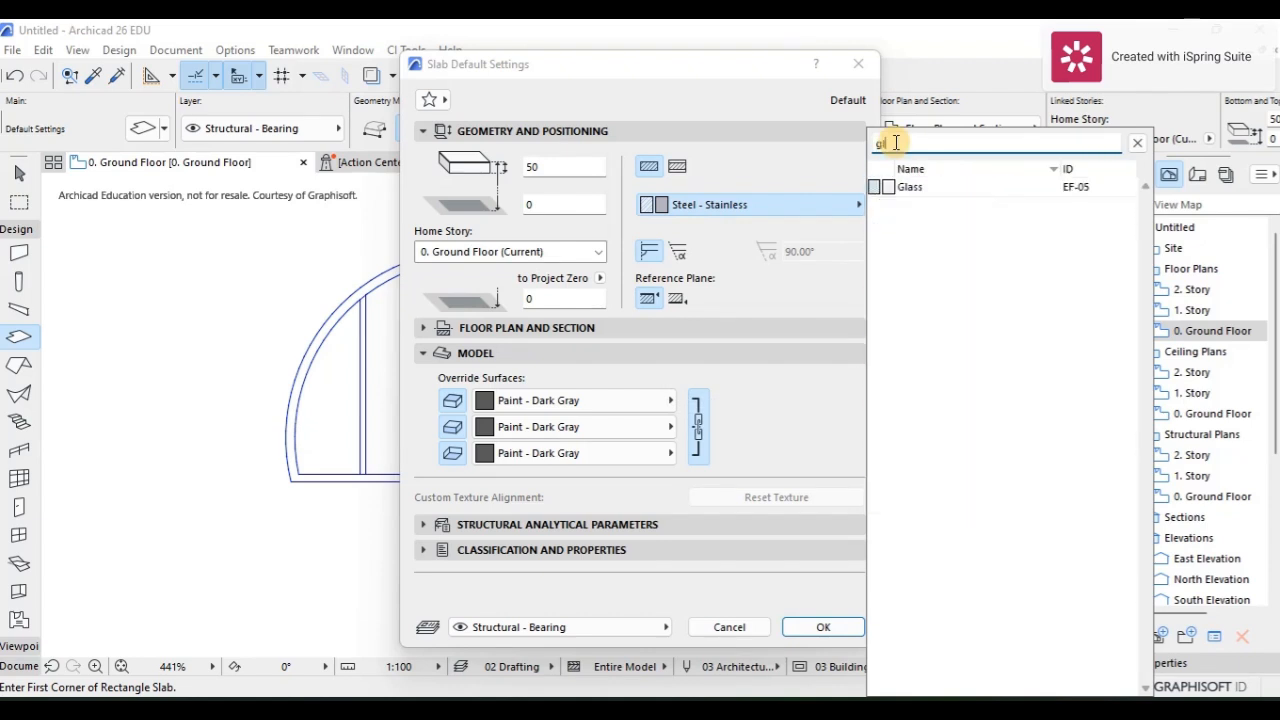
click(885, 186)
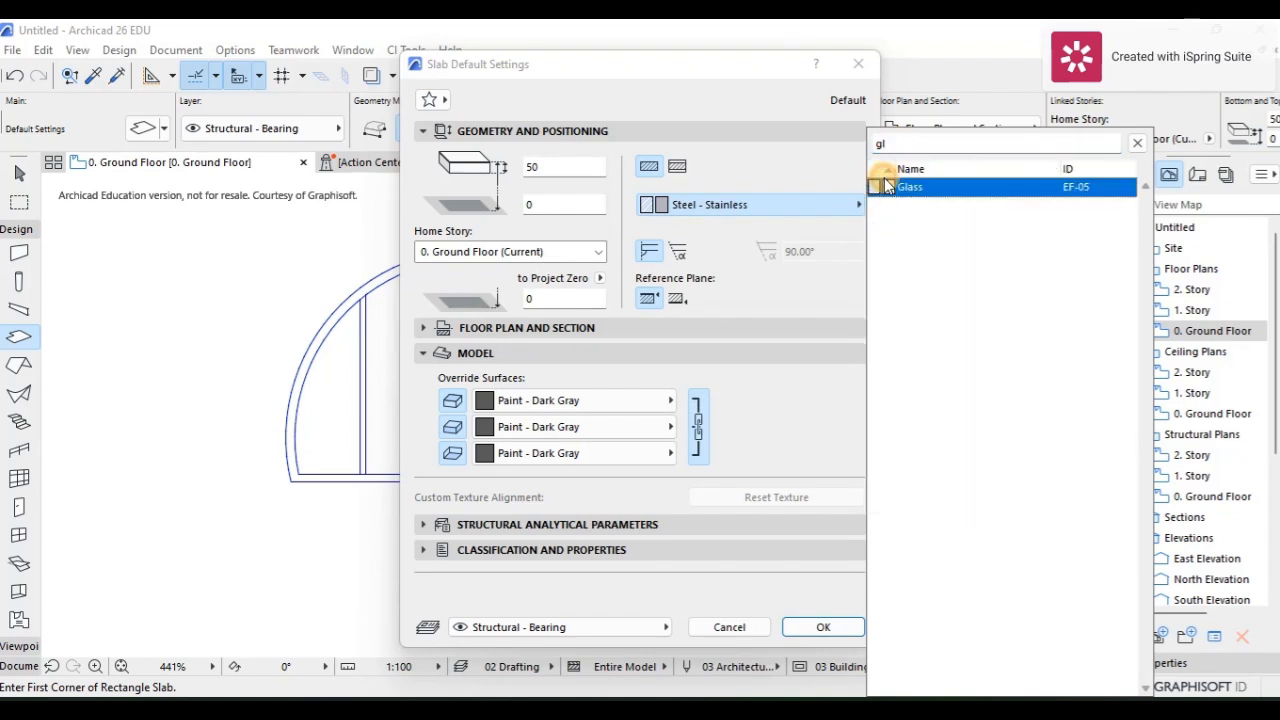
click(555, 196)
click(533, 166)
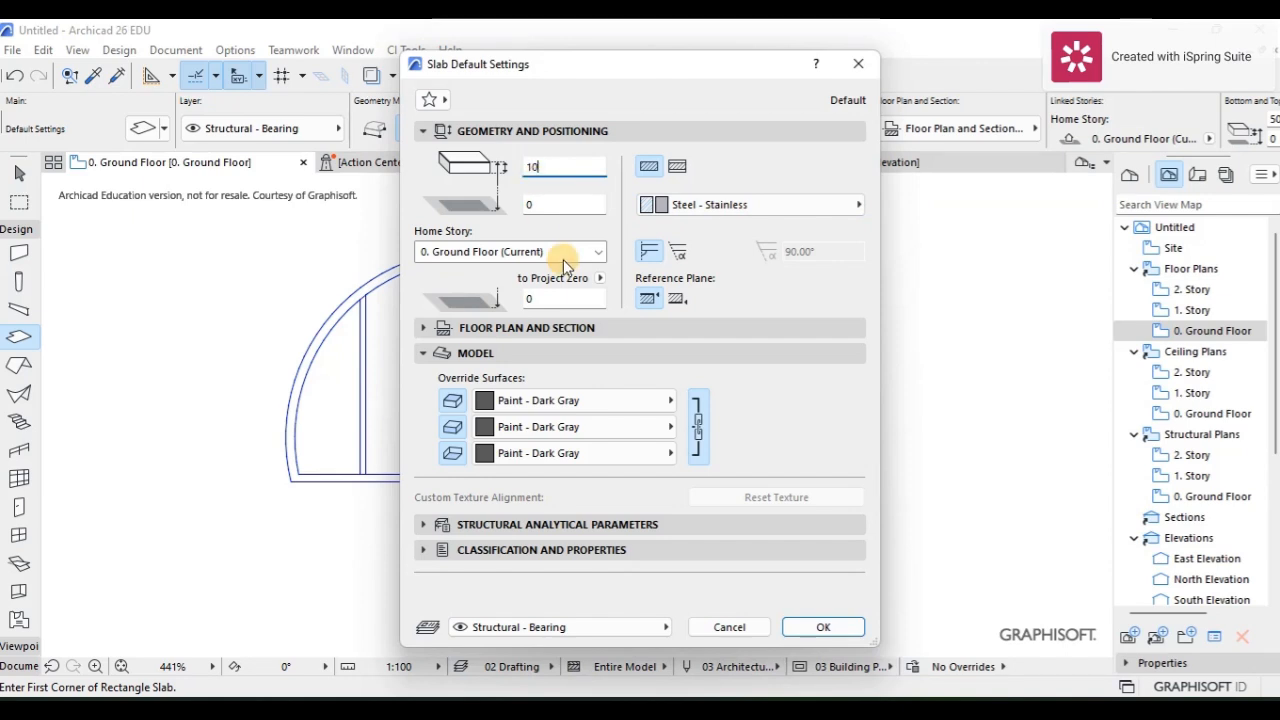
Set the default slab's override surfaces to Glass - Blue and its building material to Glass.
click(596, 402)
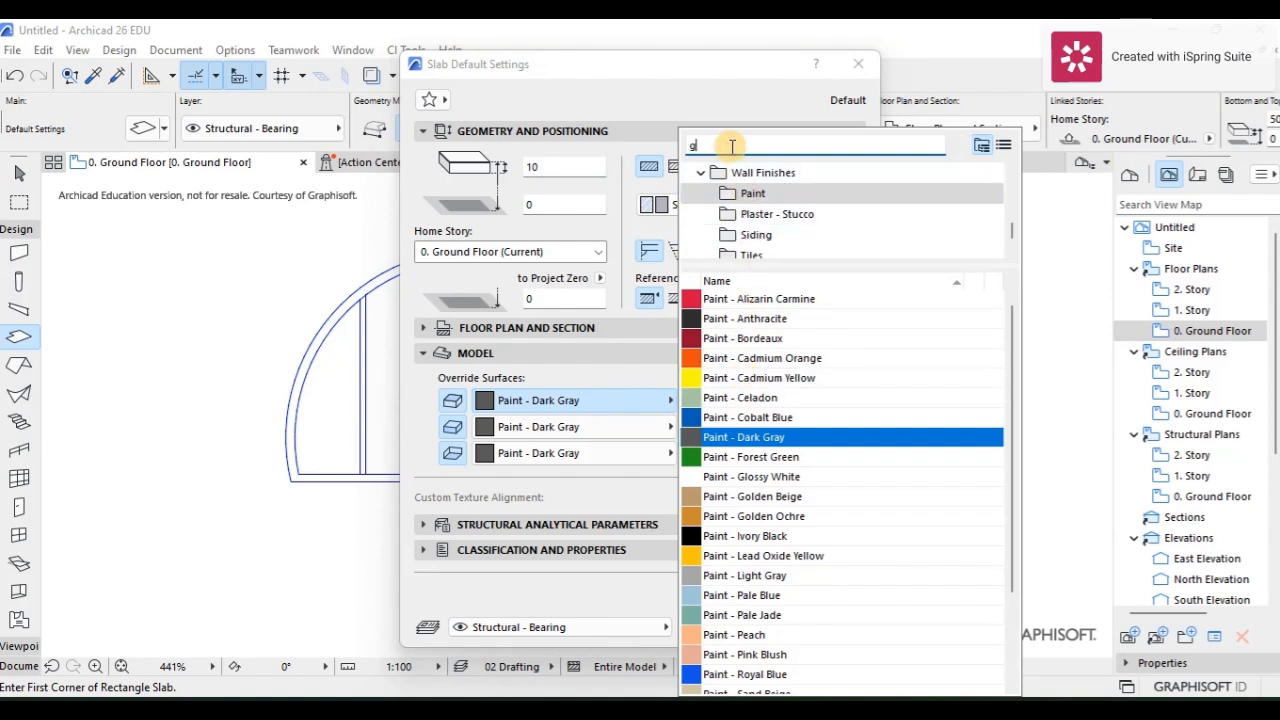
text(gl)
click(740, 205)
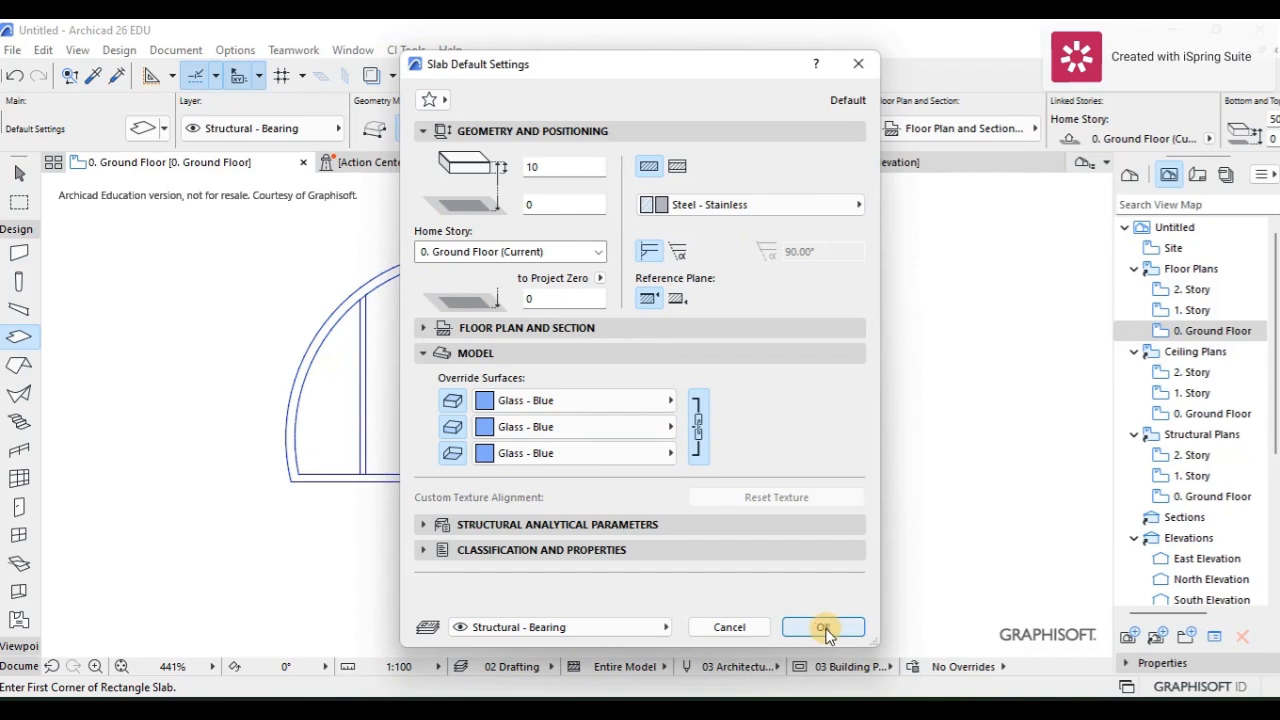
click(705, 207)
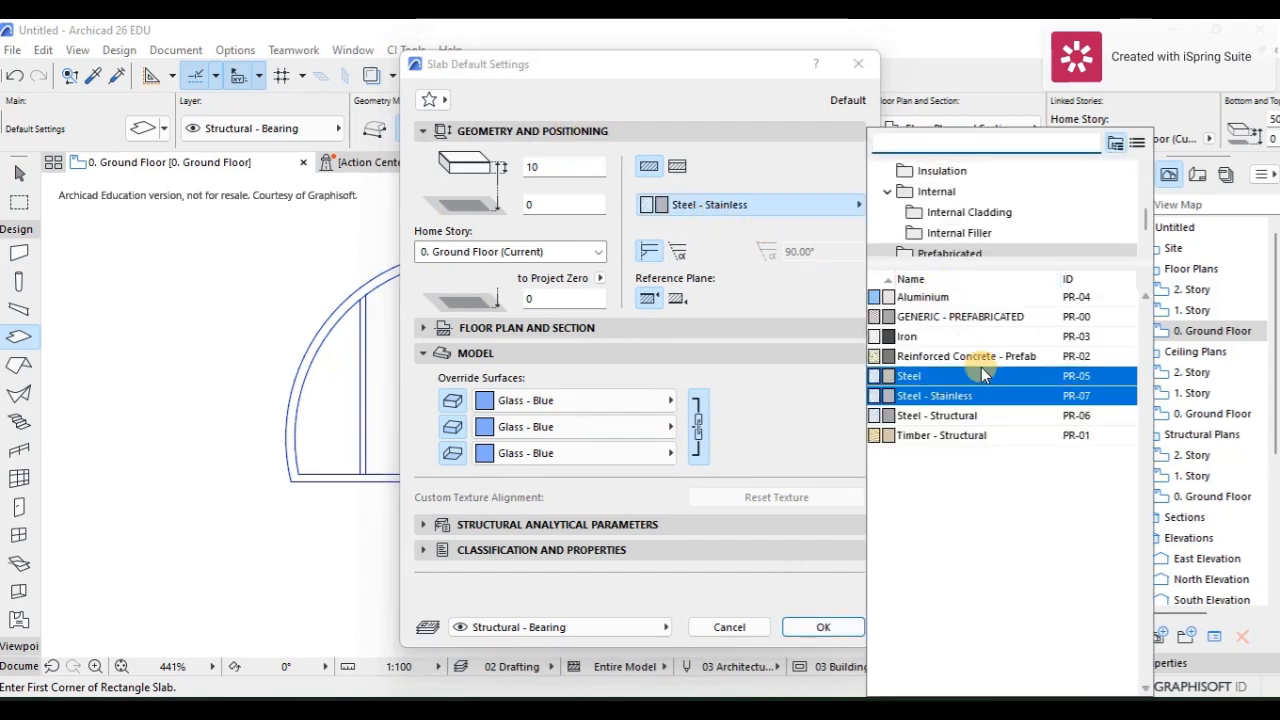
text(gl)
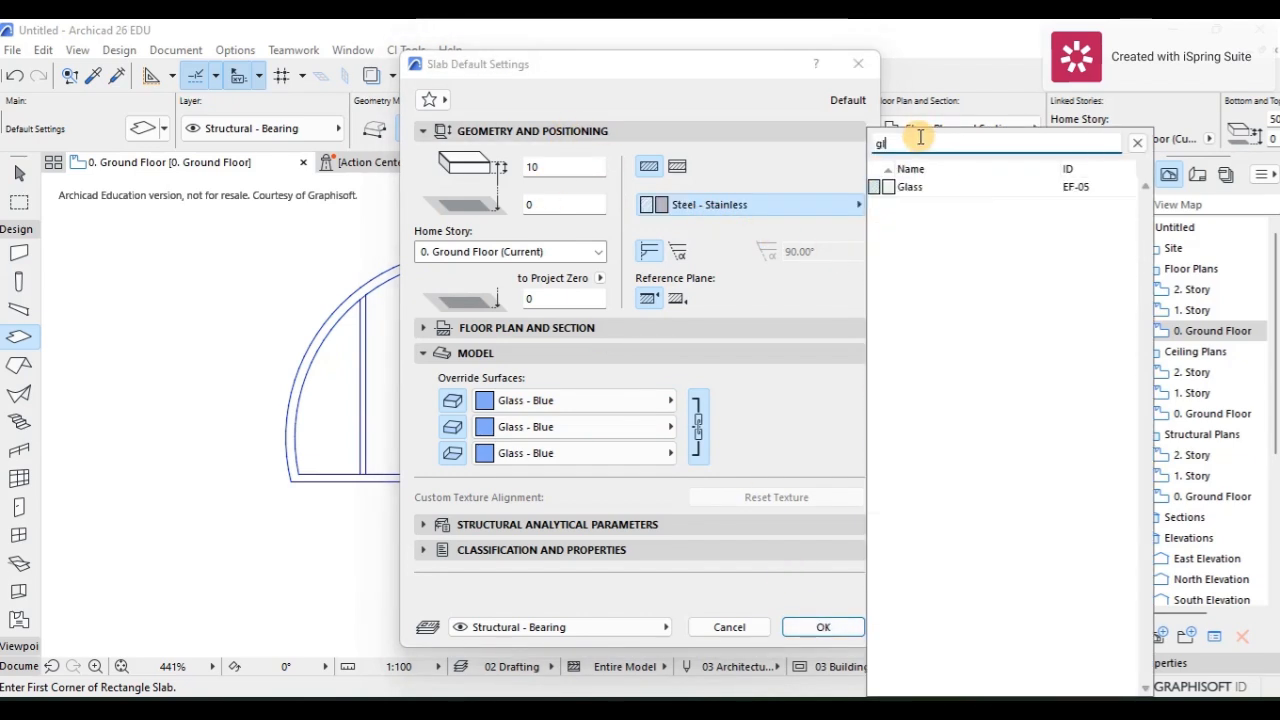
text(as)
click(910, 187)
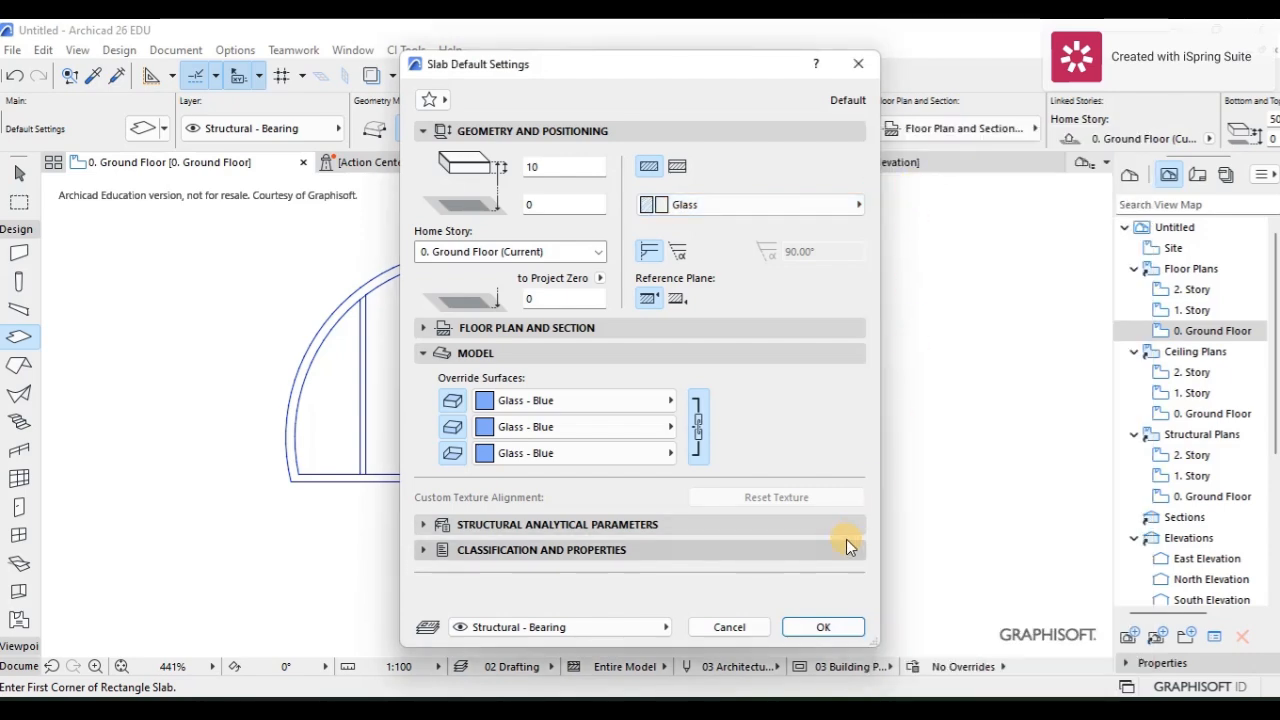
click(801, 627)
Fill the window's panes with glass slabs created from their inner outlines using the Magic Wand.
scroll(463, 340, up, 3)
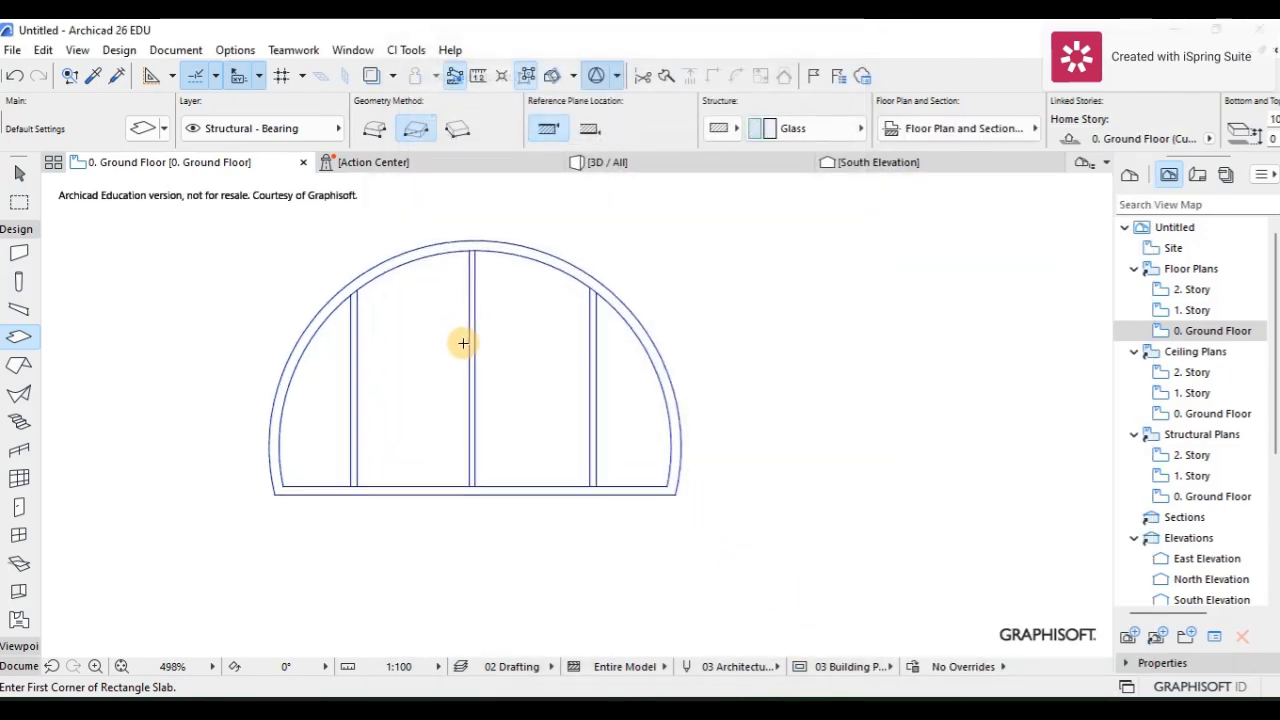
middle_drag(453, 331, 479, 338)
key(space)
click(456, 351)
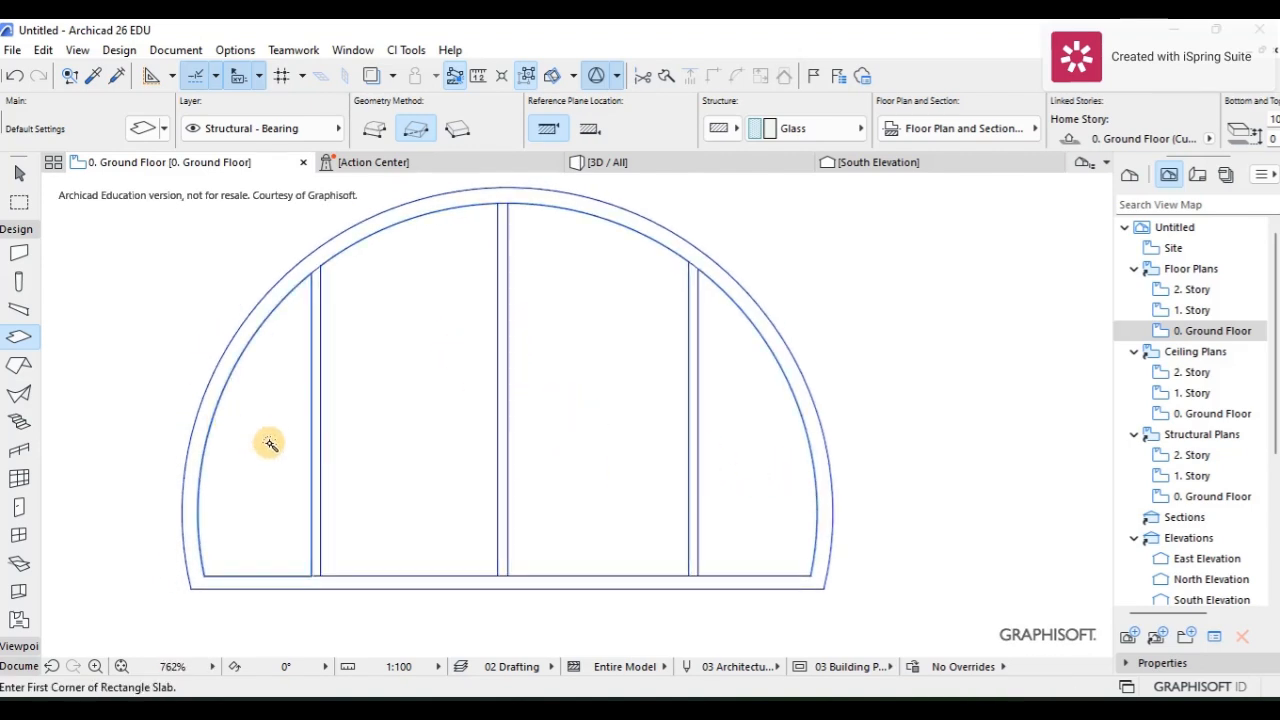
scroll(334, 437, down, 4)
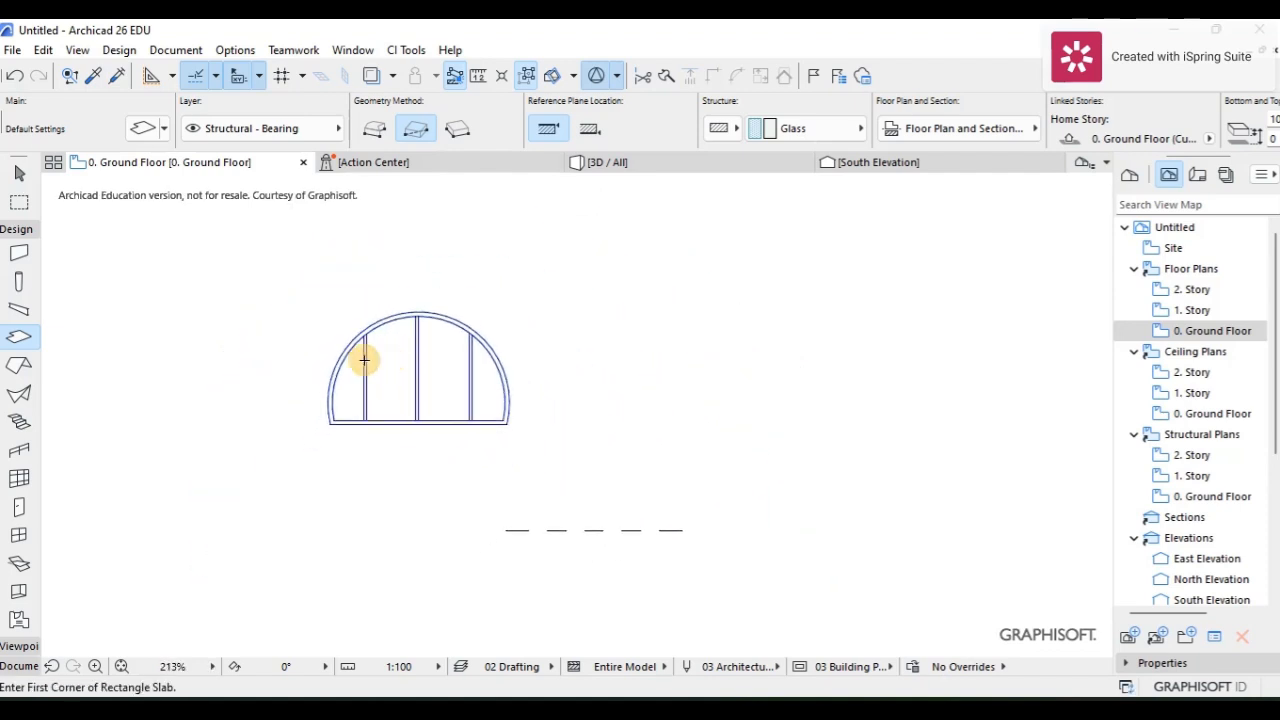
scroll(386, 360, up, 2)
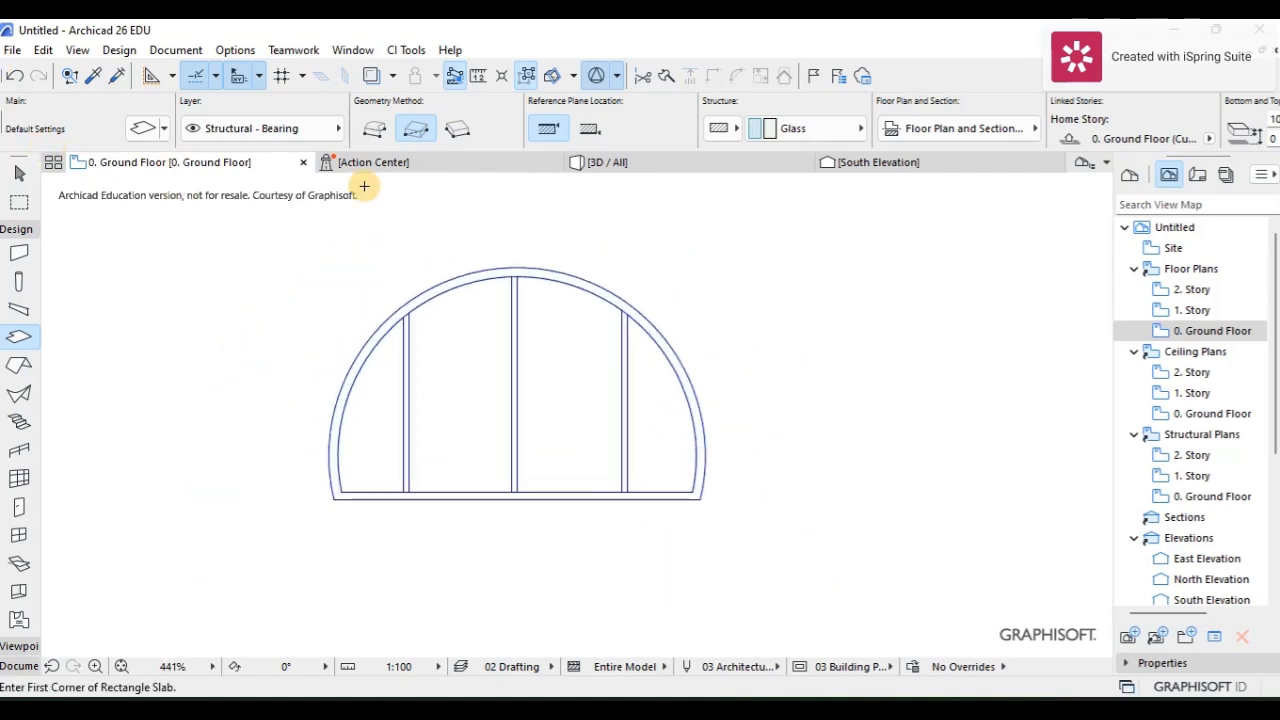
Examine the modelled window lying beside the building in the 3D view.
click(607, 162)
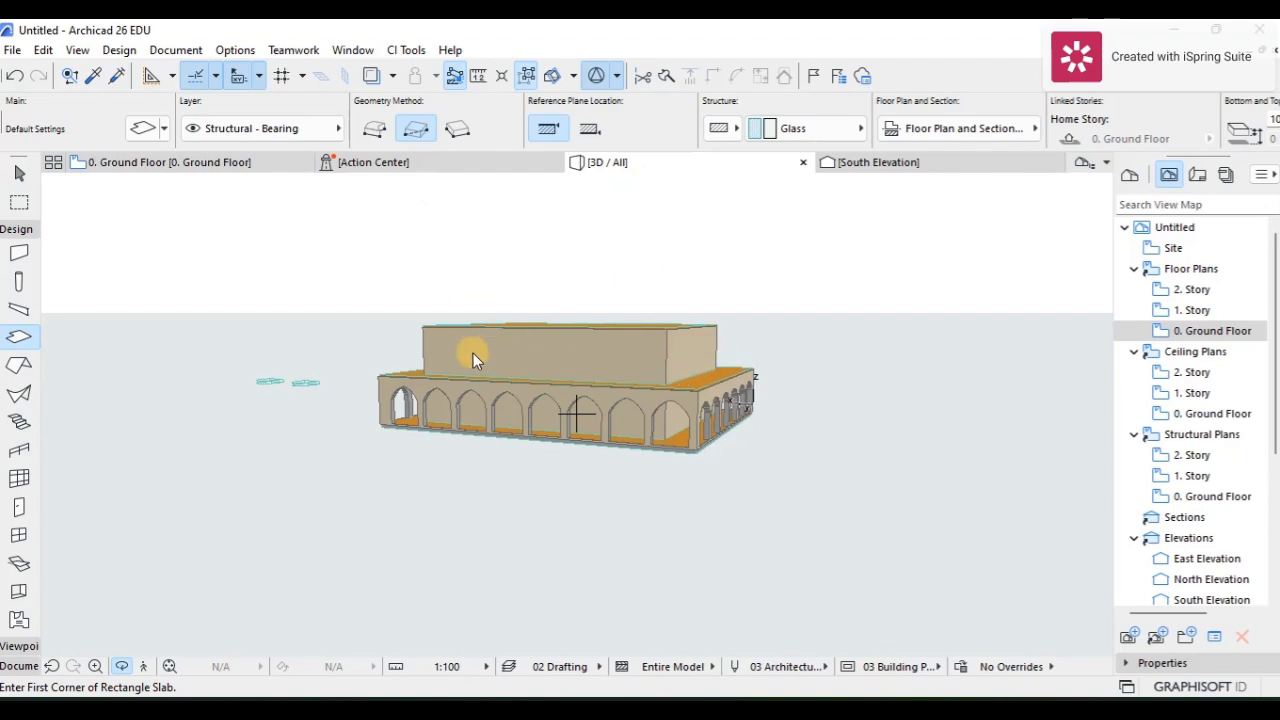
scroll(472, 361, down, 3)
middle_drag(272, 342, 788, 530)
scroll(780, 527, up, 2)
scroll(655, 470, up, 2)
drag(648, 511, 426, 512)
scroll(740, 495, up, 2)
scroll(800, 490, up, 4)
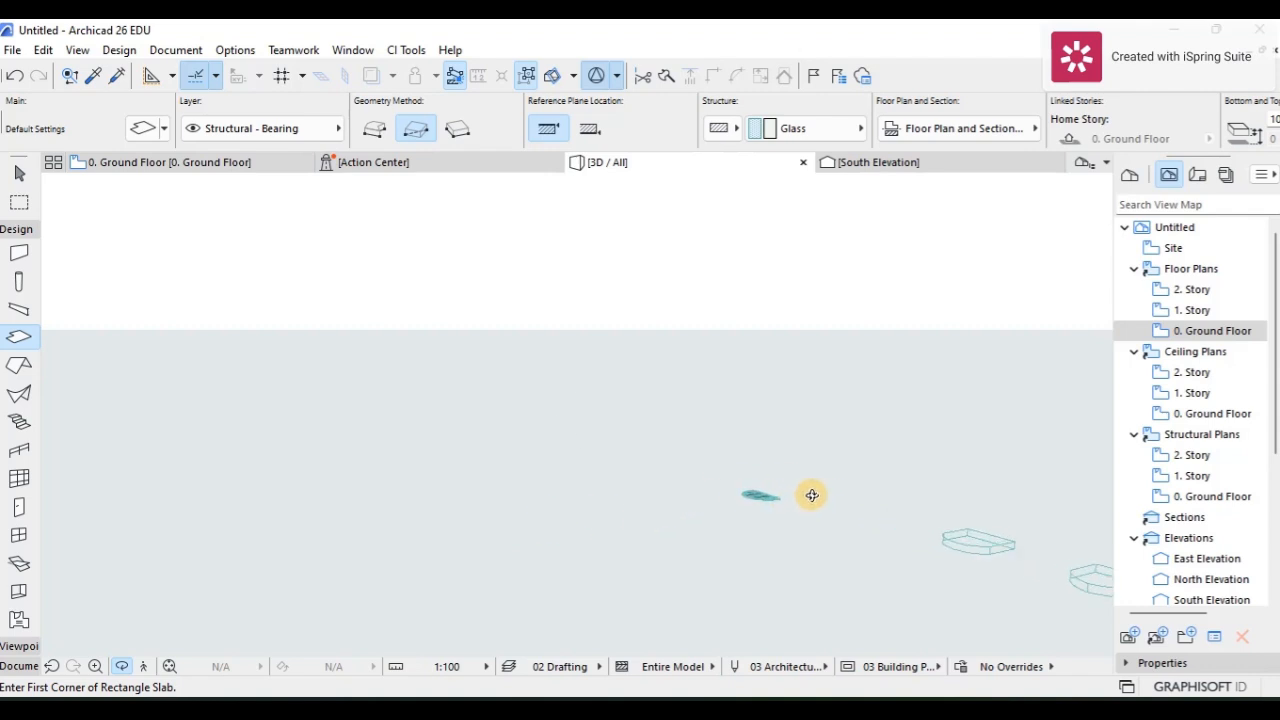
scroll(813, 431, up, 2)
drag(814, 431, 785, 532)
scroll(940, 386, up, 3)
scroll(946, 337, up, 1)
middle_drag(923, 394, 628, 534)
scroll(889, 306, up, 4)
scroll(855, 371, down, 1)
middle_drag(856, 373, 593, 478)
scroll(797, 389, down, 3)
Select all slabs of the semicircular window and set their cut, uncut and hidden line pens to pen 1.
key(Escape)
key(Escape)
click(644, 364)
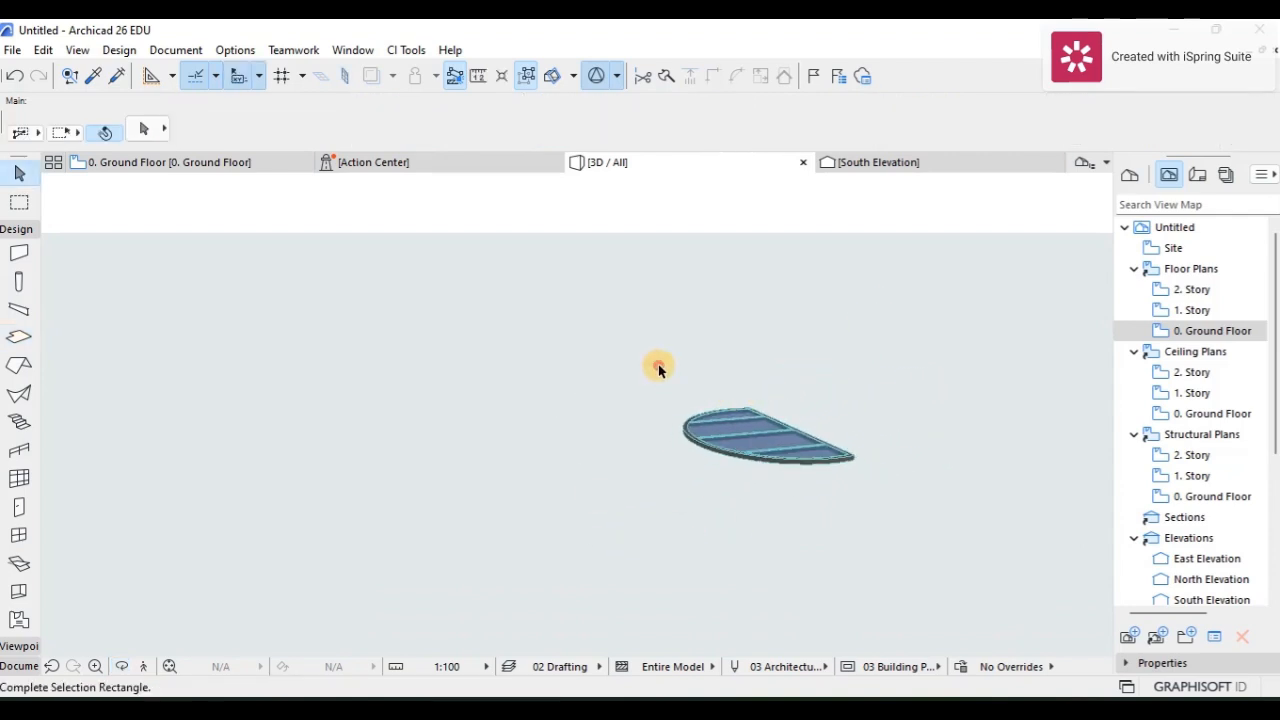
click(887, 477)
click(982, 136)
click(840, 200)
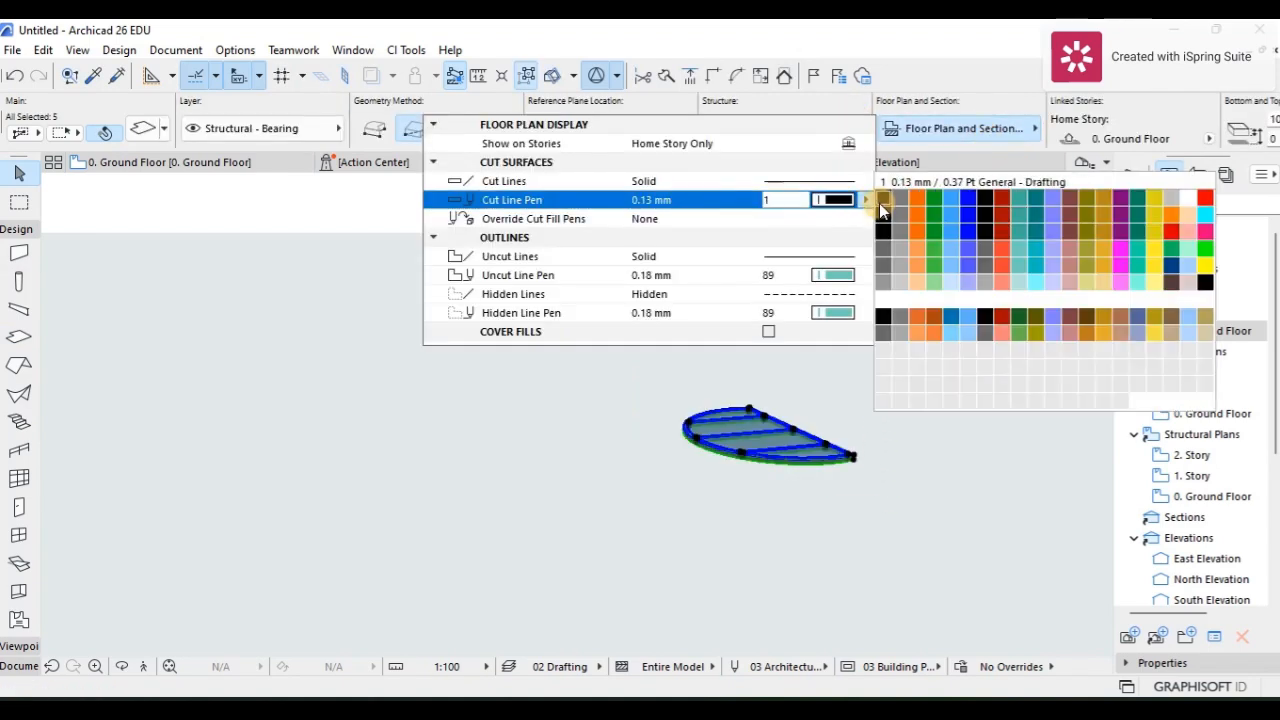
click(881, 203)
click(833, 275)
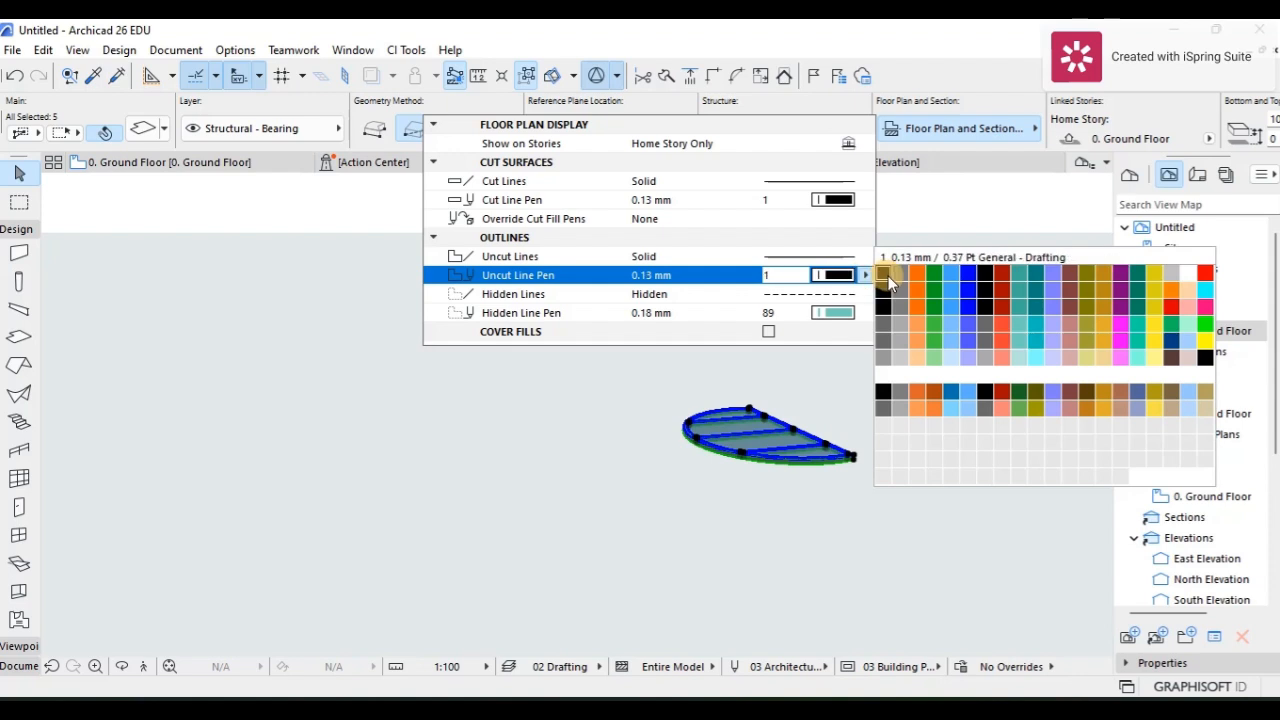
click(887, 276)
click(833, 313)
click(882, 318)
click(852, 364)
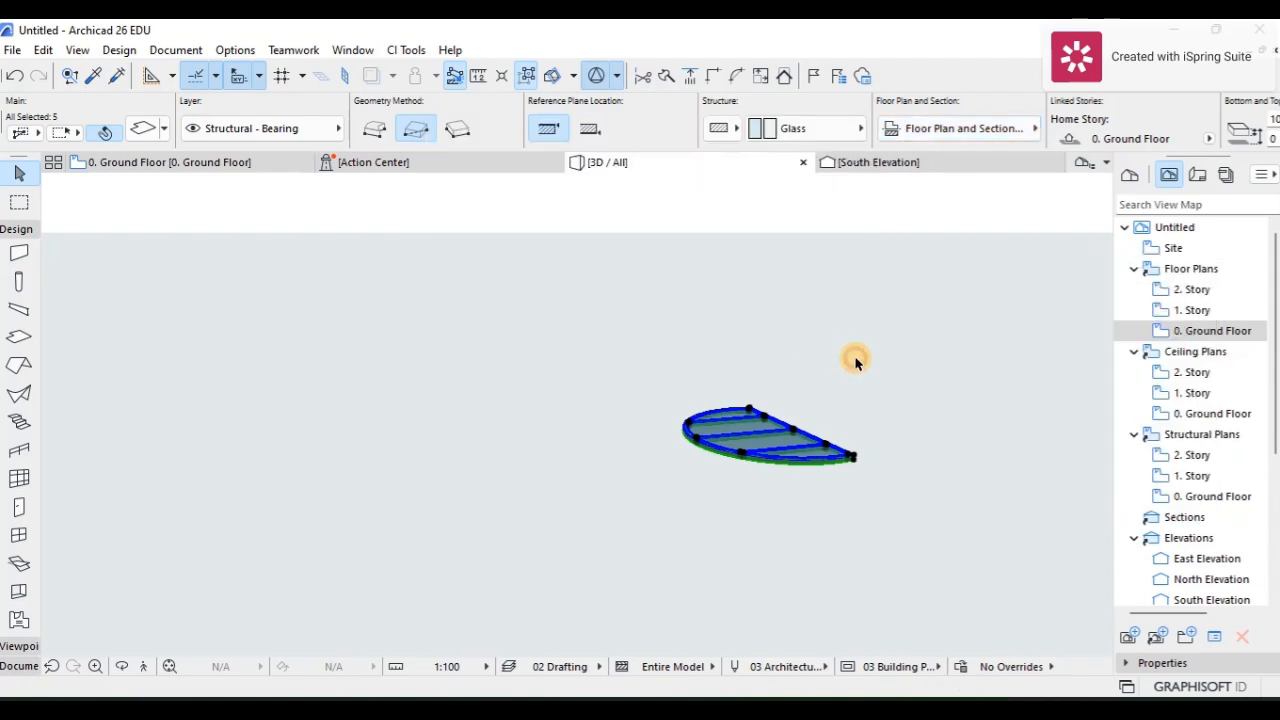
Save the selected window slabs as a window named "arch w 2" in the Embedded Library, using the Horizontal Plane as the wall-parallel plane.
click(869, 326)
shift+middle_drag(889, 373, 937, 393)
shift+middle_drag(930, 441, 523, 418)
shift+middle_drag(313, 455, 458, 368)
drag(275, 452, 537, 614)
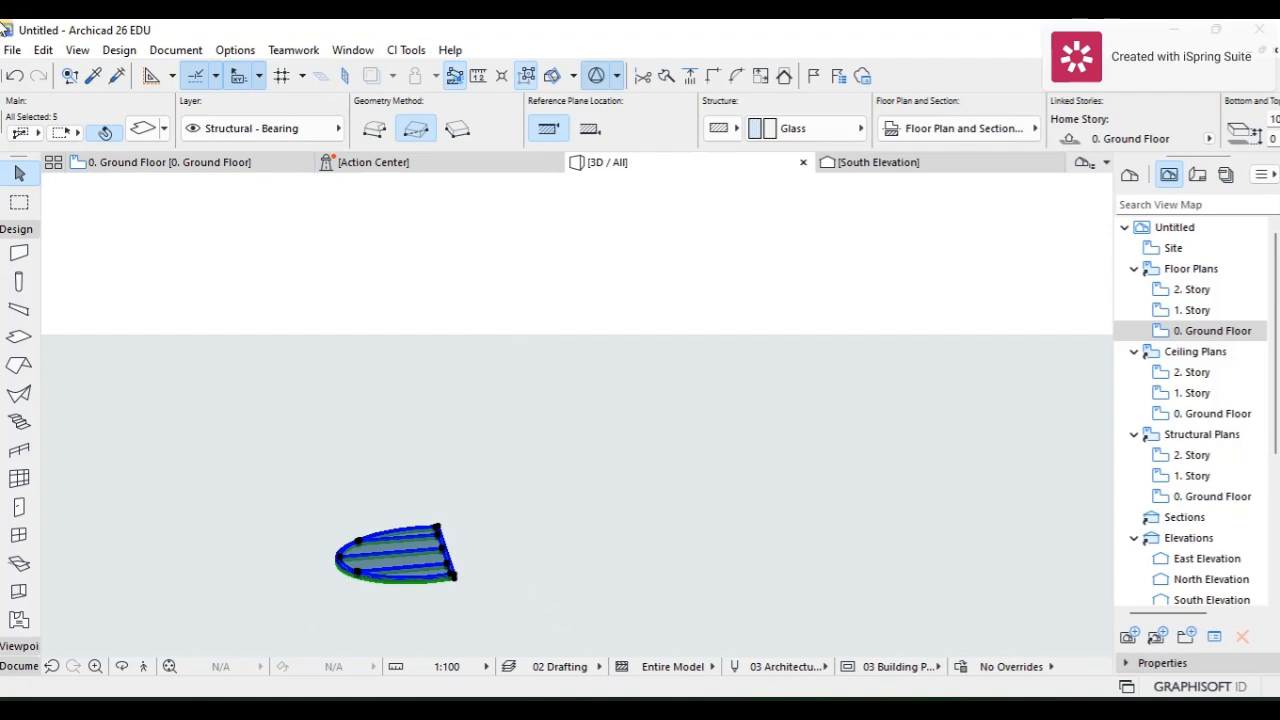
click(15, 52)
mouse_move(58, 366)
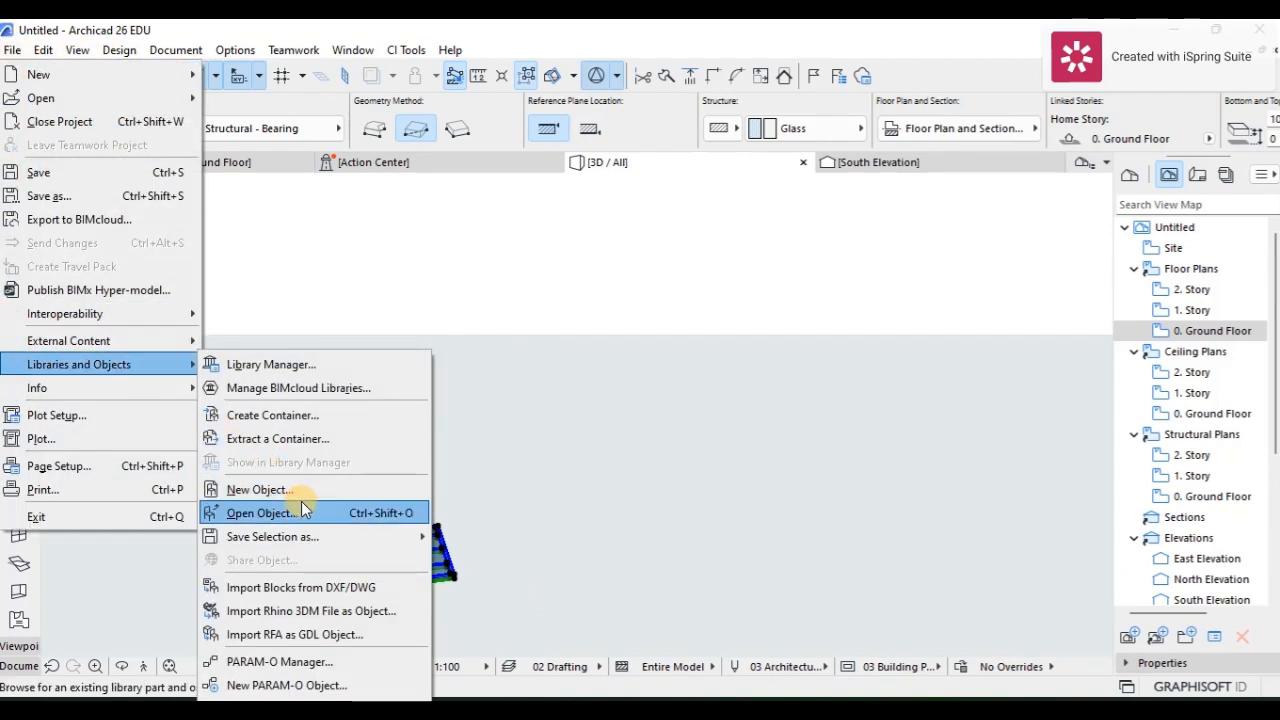
mouse_move(290, 537)
click(514, 82)
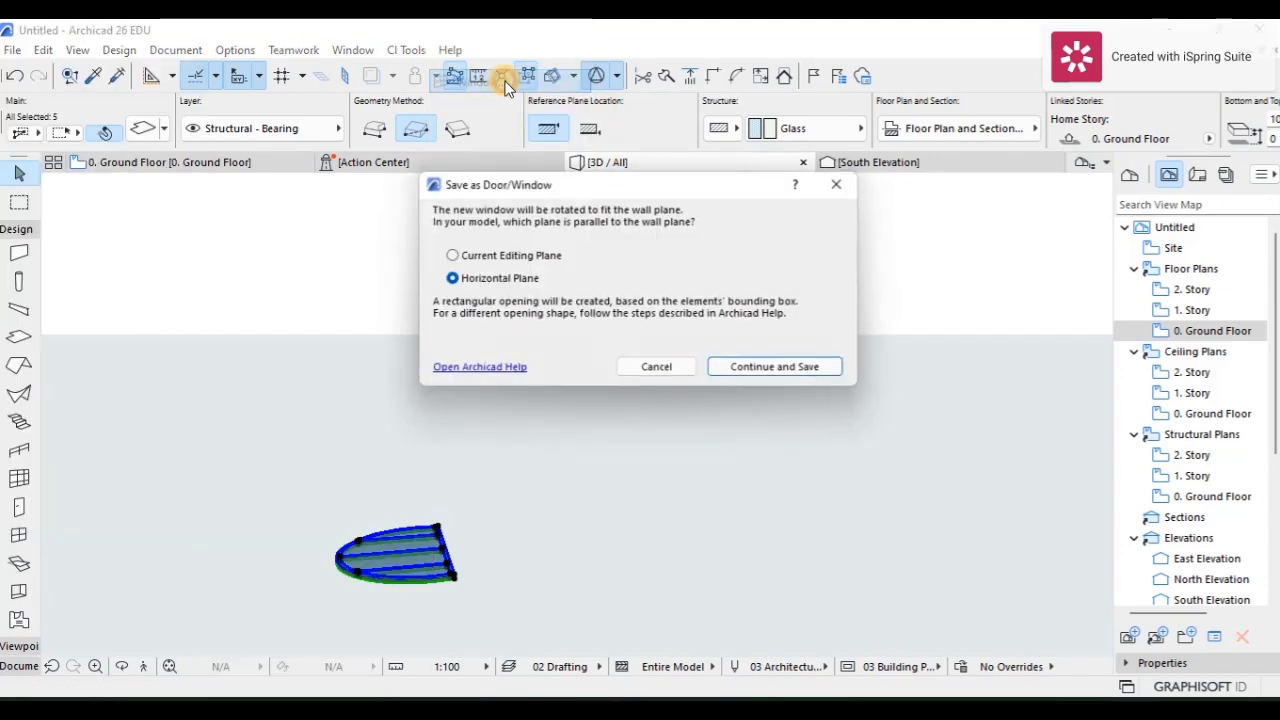
click(760, 371)
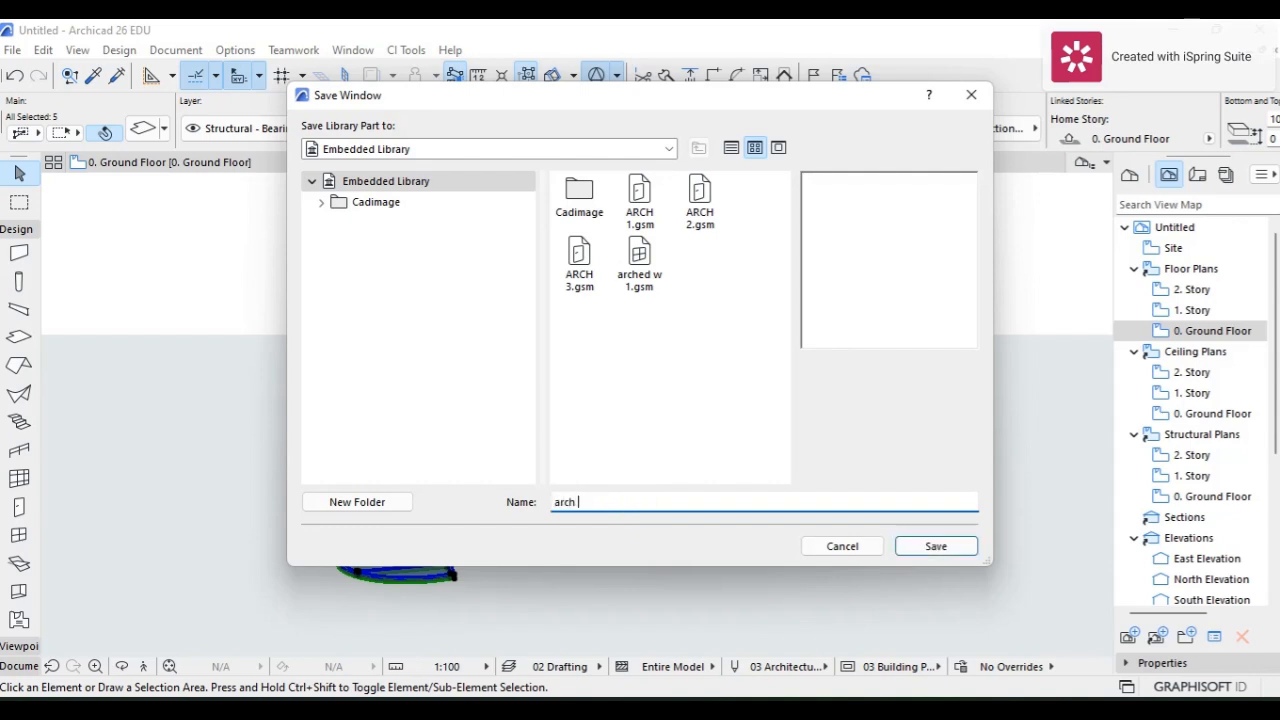
click(934, 546)
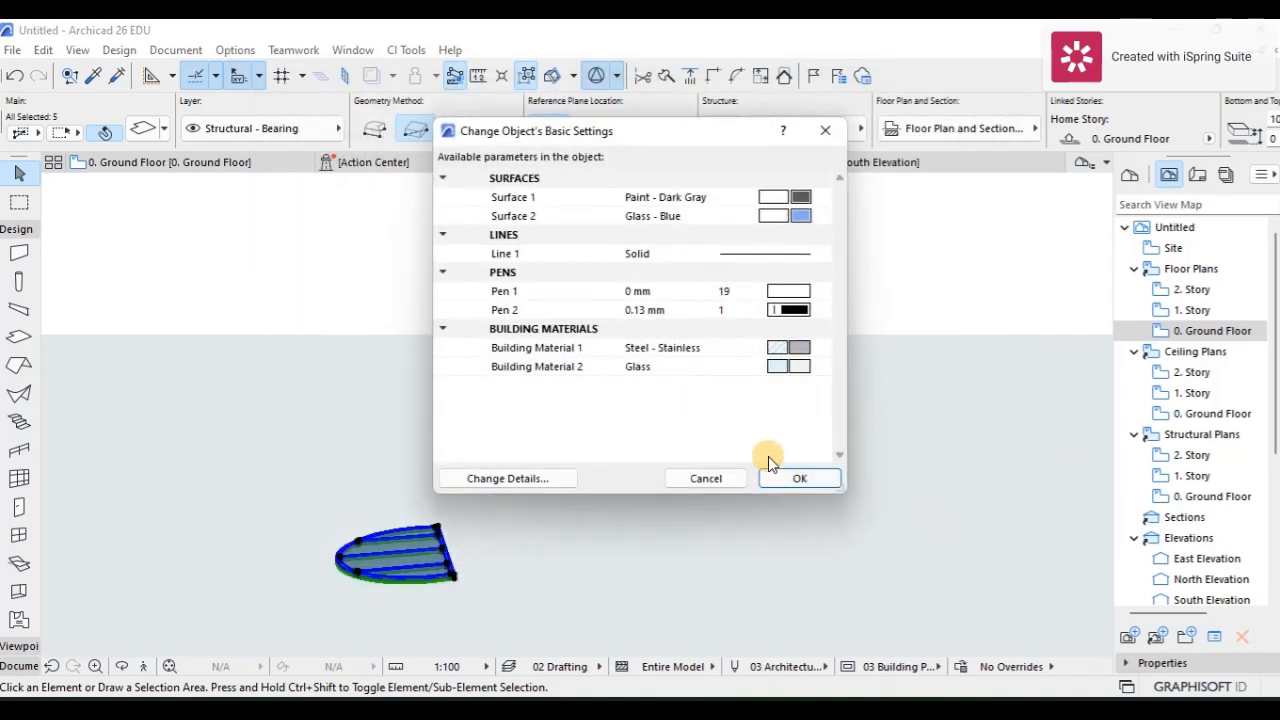
click(790, 479)
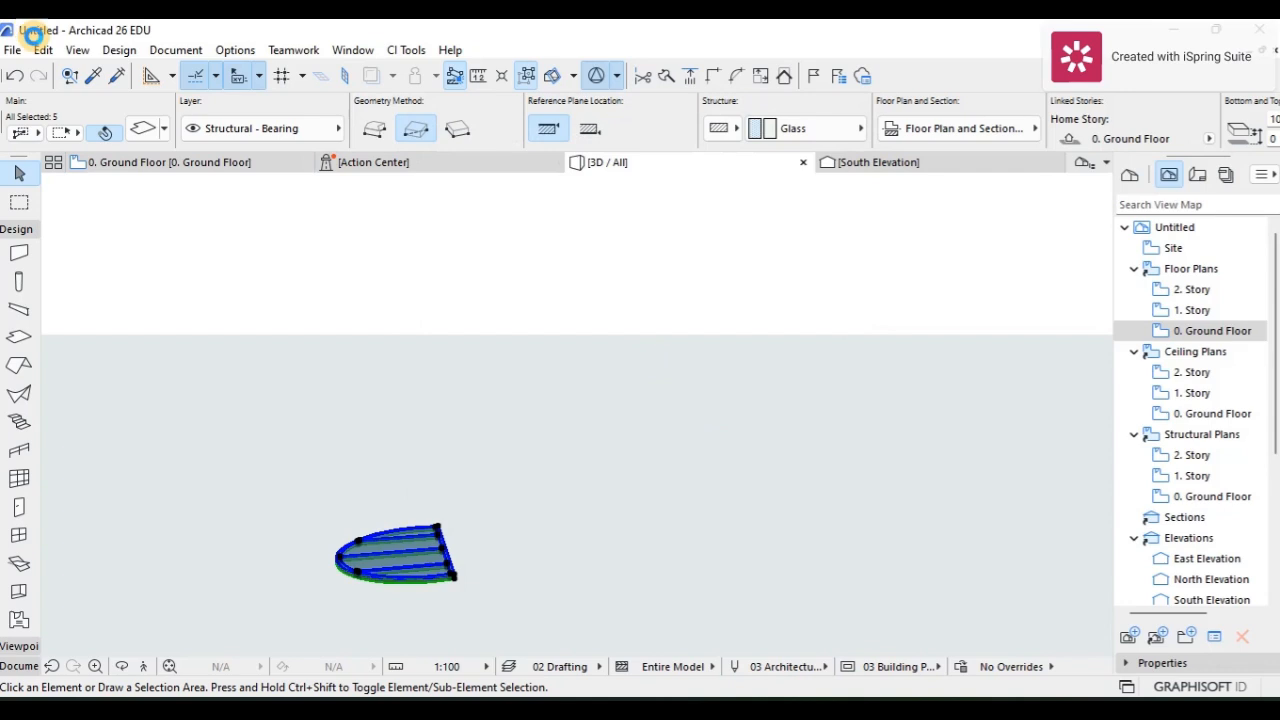
Open the 1. Story floor plan at the building's walls.
double_click(1177, 314)
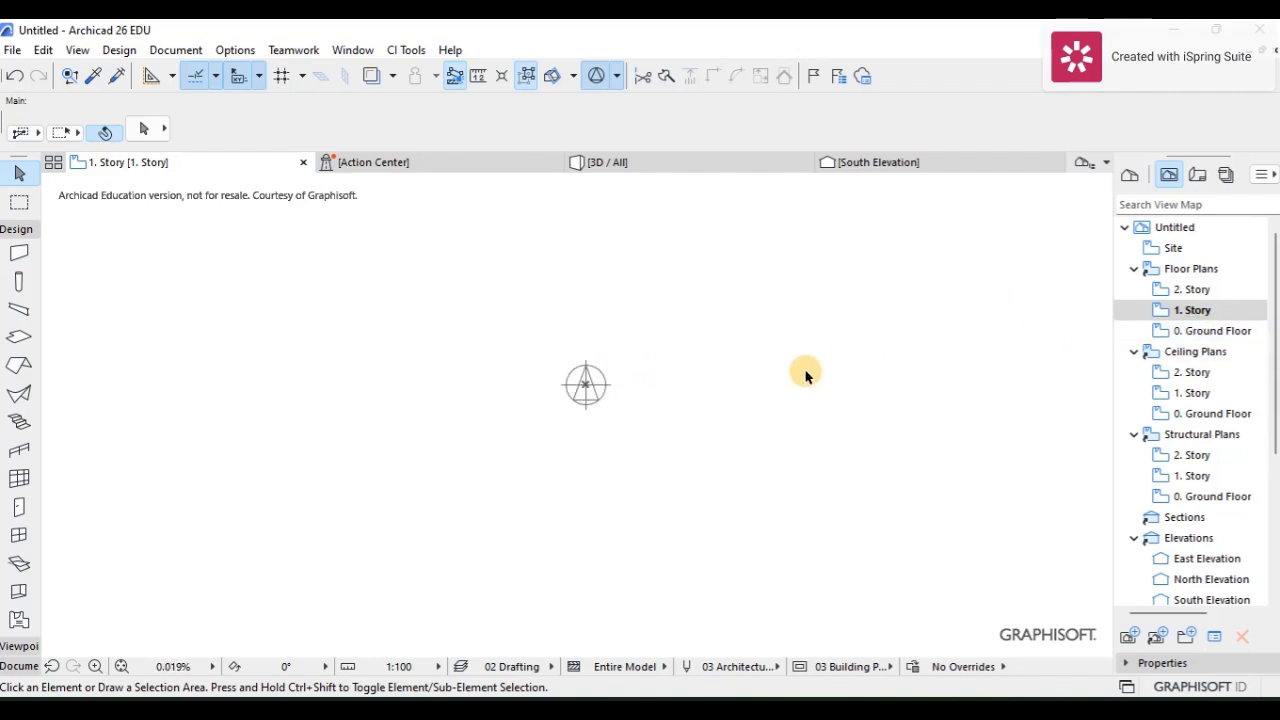
scroll(608, 391, up, 2)
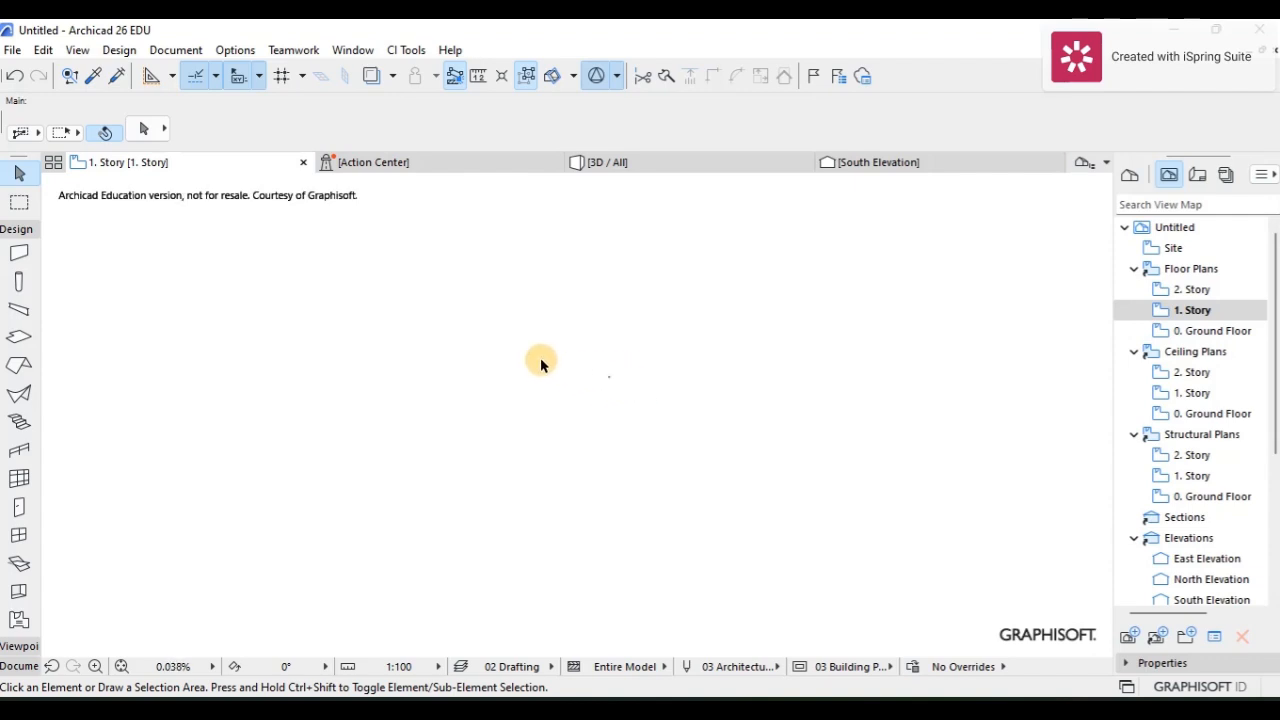
scroll(908, 463, up, 10)
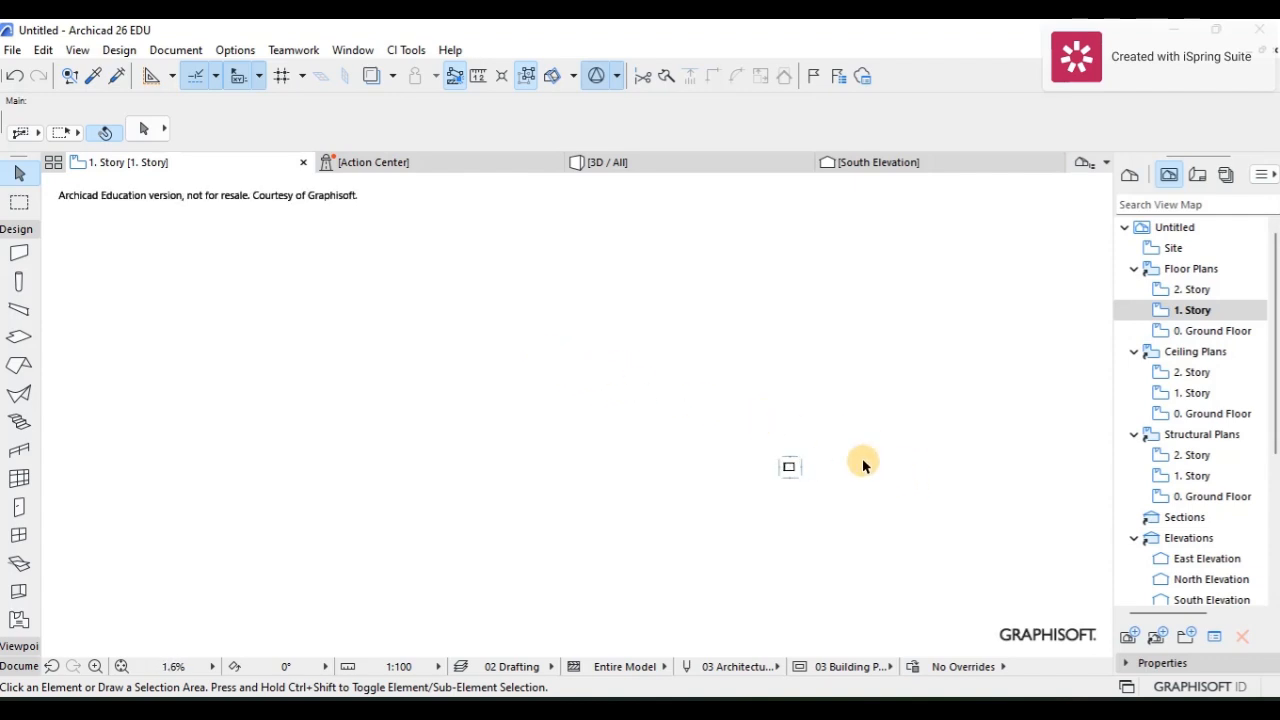
scroll(703, 490, up, 8)
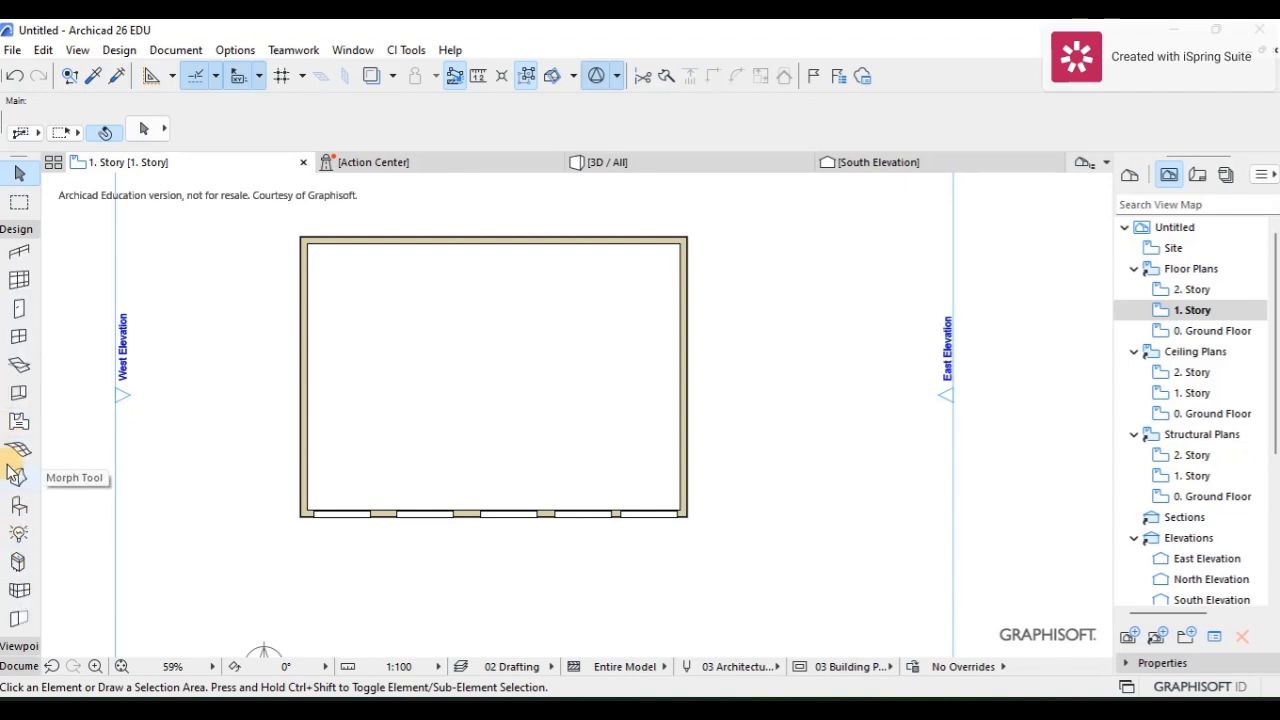
Place five arch w 2 windows with a 1000 mm sill height along the north wall of 1. Story.
click(19, 535)
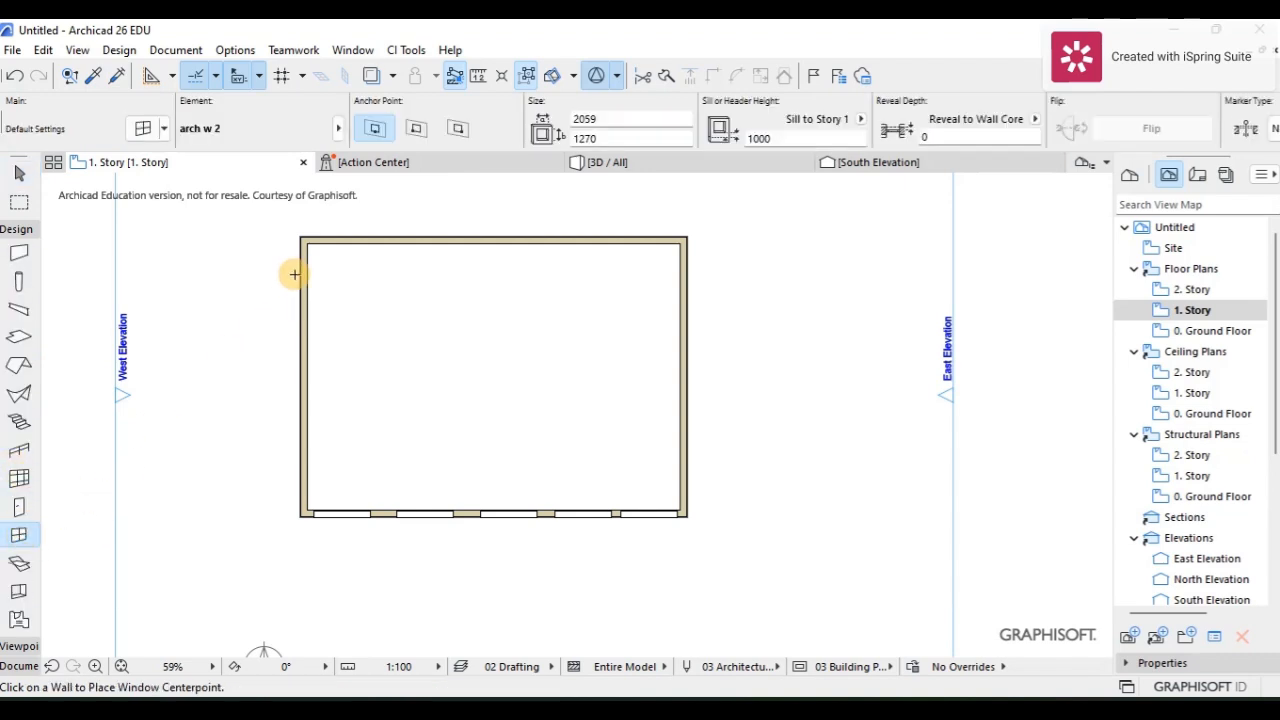
click(363, 241)
click(361, 273)
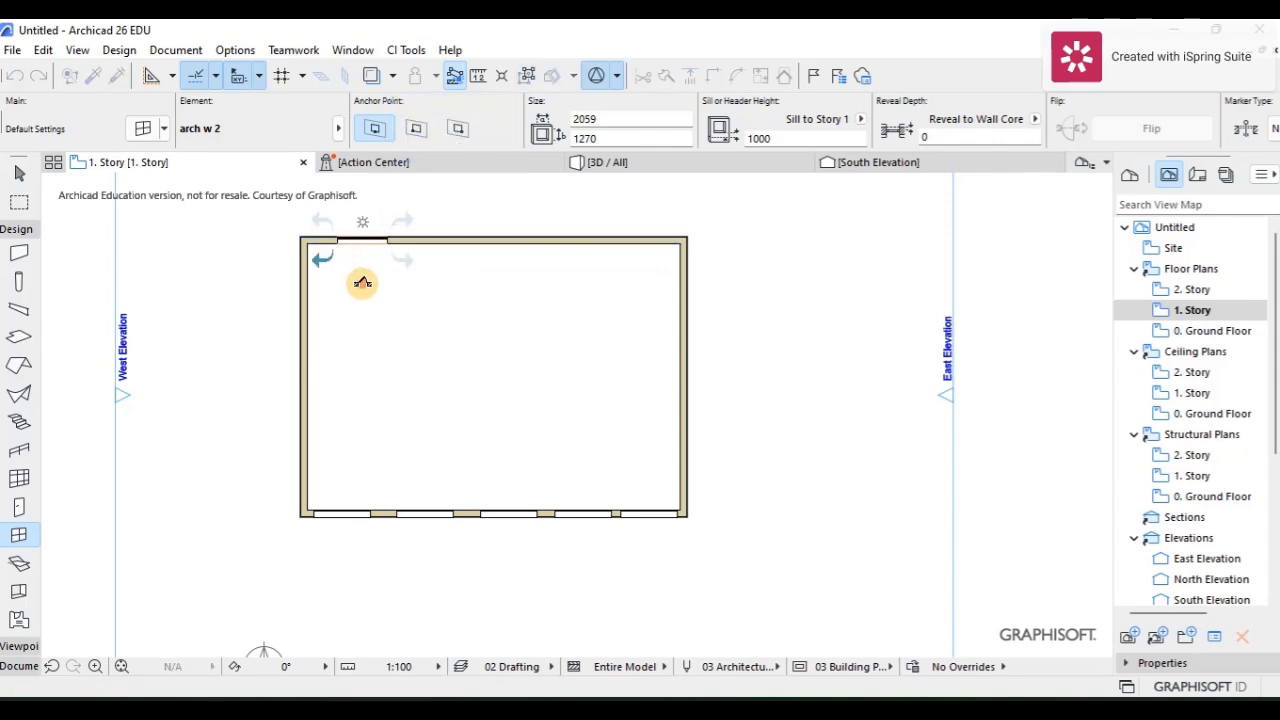
click(475, 240)
click(477, 285)
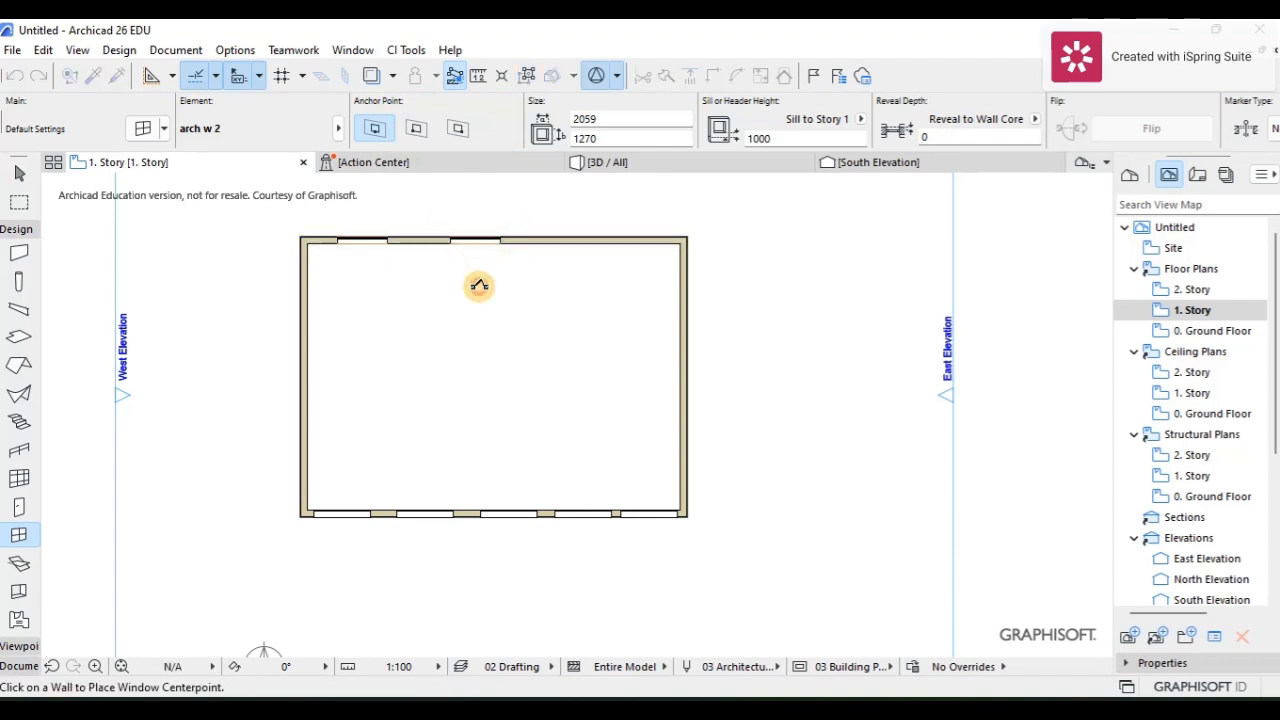
click(563, 241)
click(565, 272)
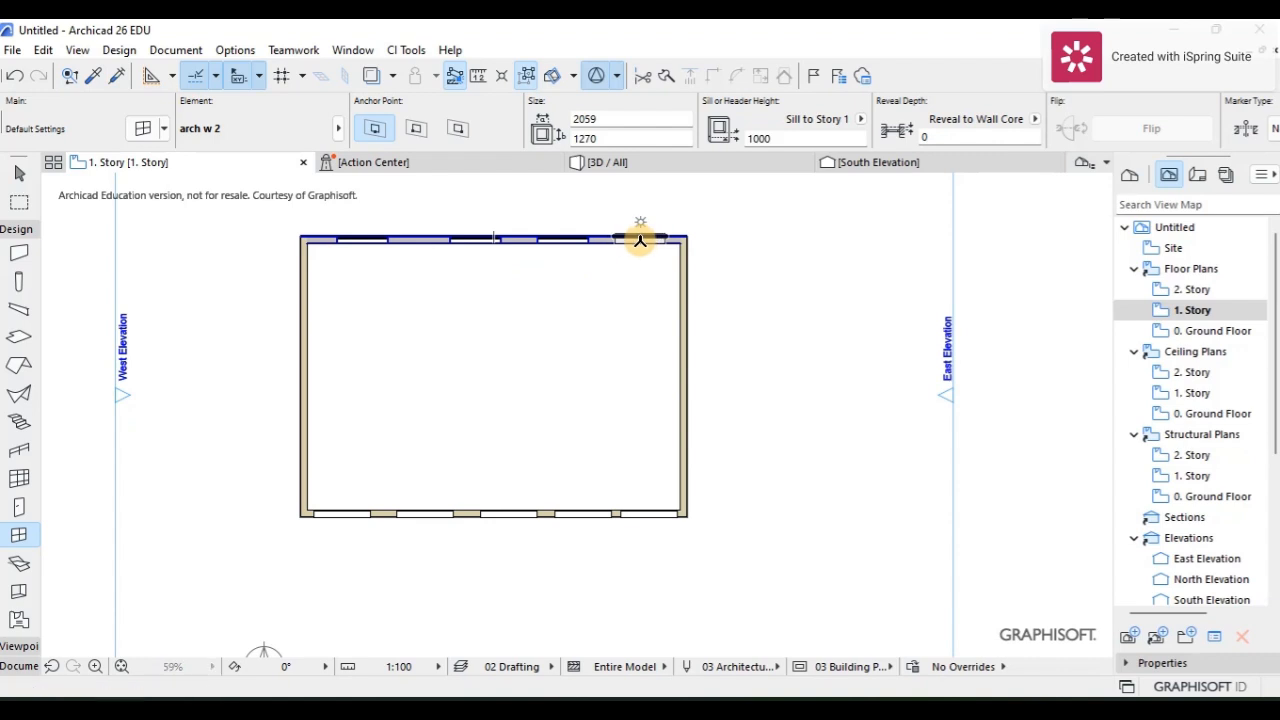
click(640, 240)
click(648, 274)
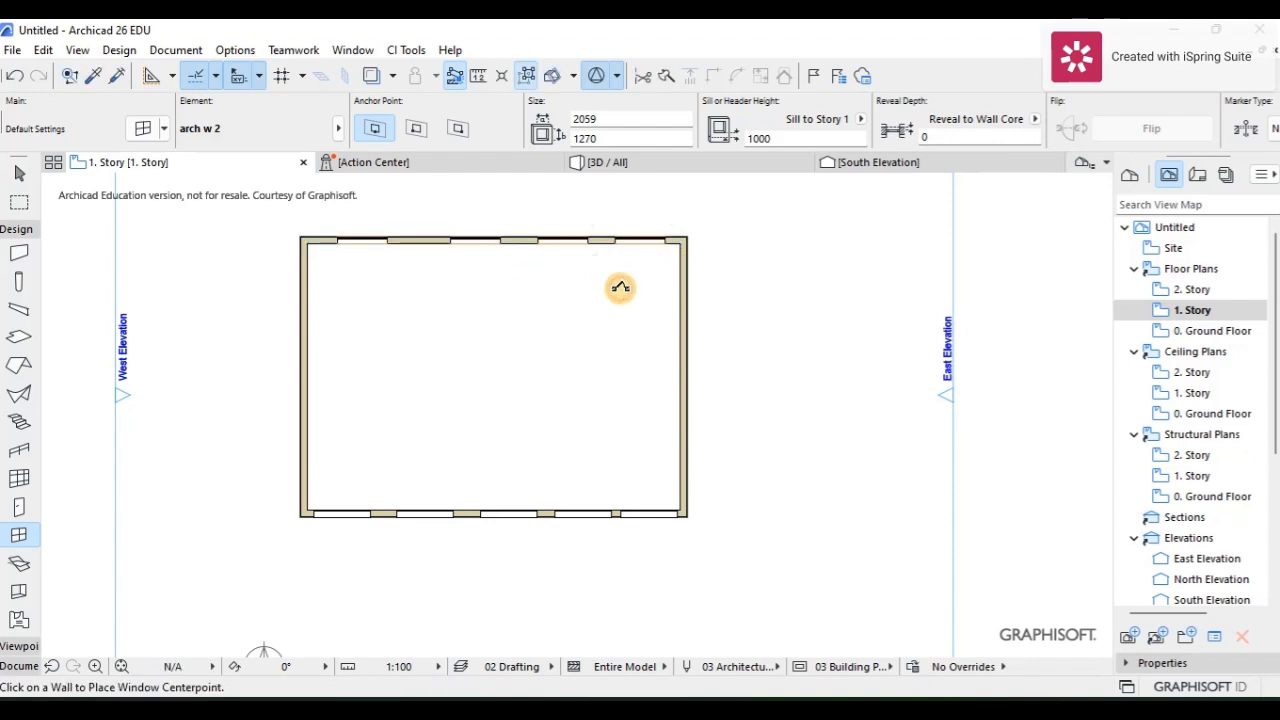
click(420, 240)
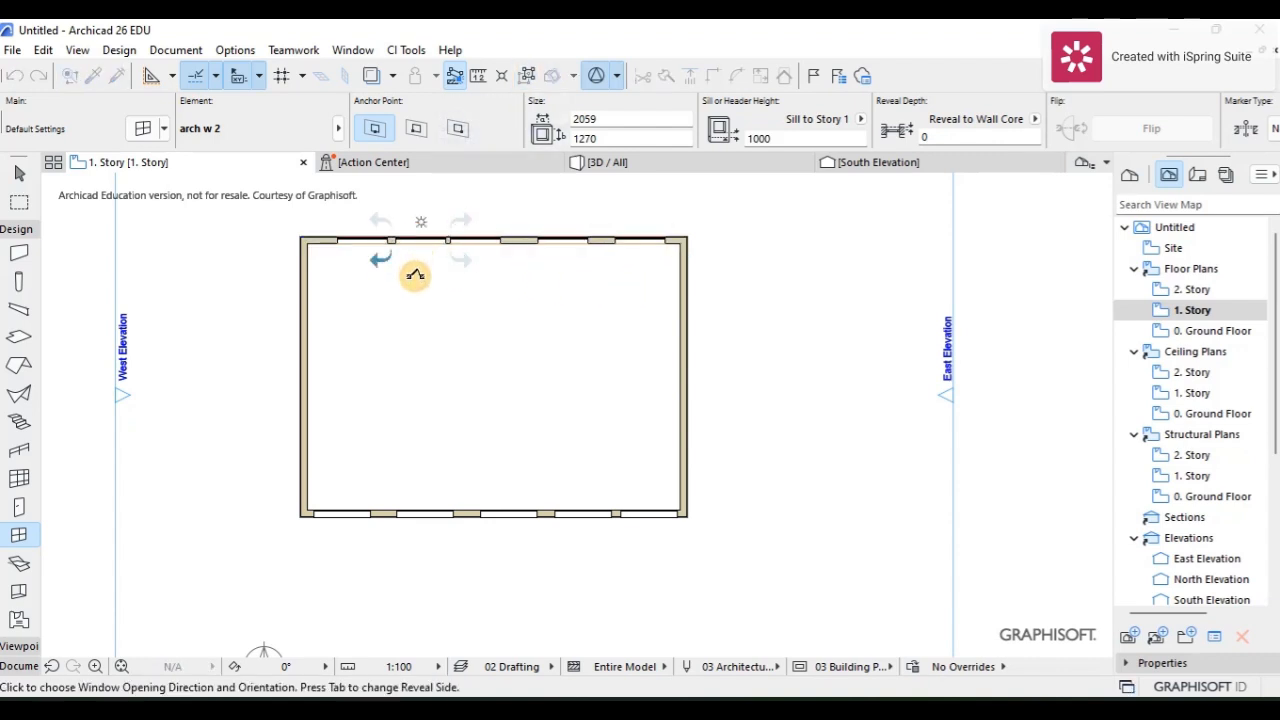
click(417, 274)
scroll(326, 237, up, 3)
key(Escape)
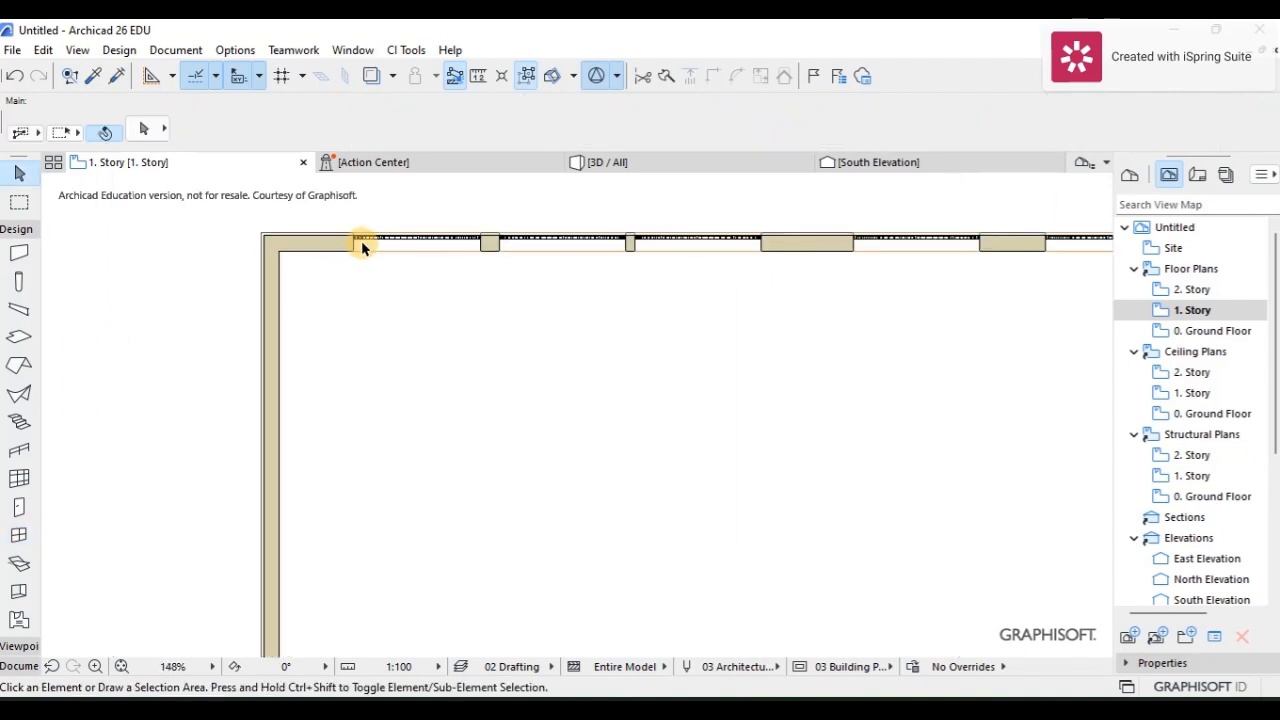
Move the two westernmost windows of the north wall closer to the west corner.
click(356, 240)
click(353, 241)
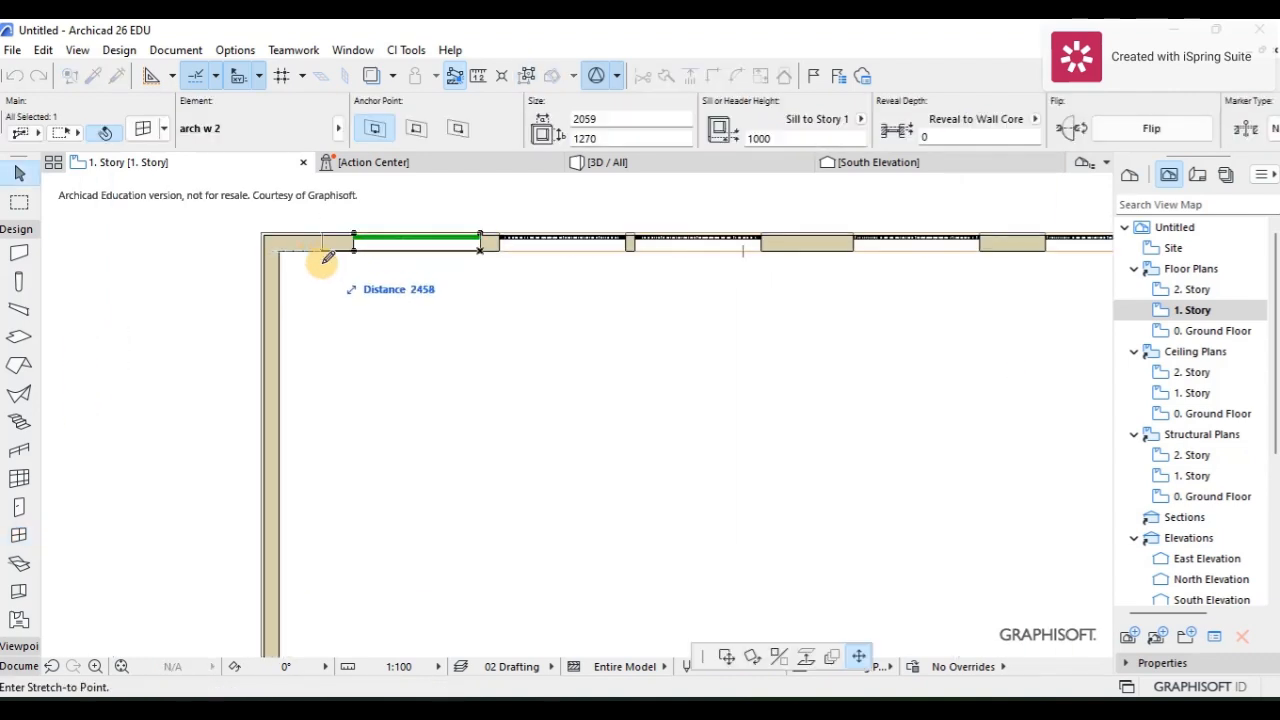
click(314, 334)
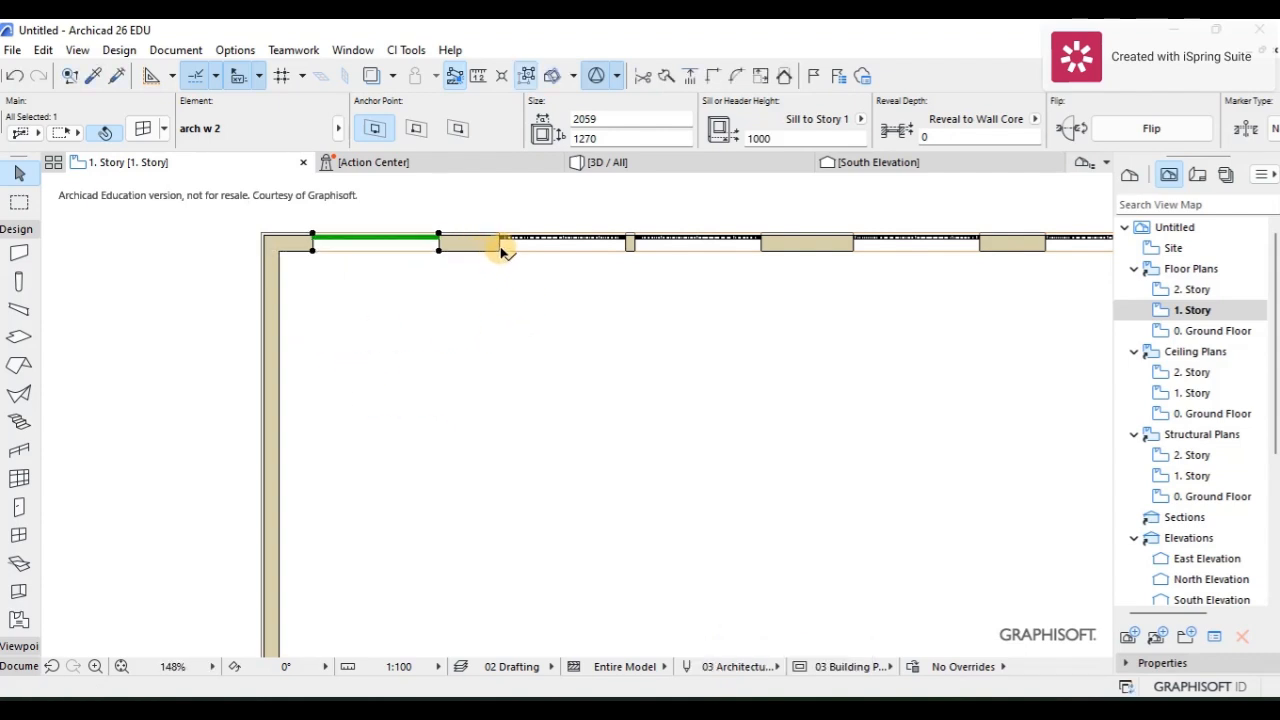
click(499, 253)
click(481, 255)
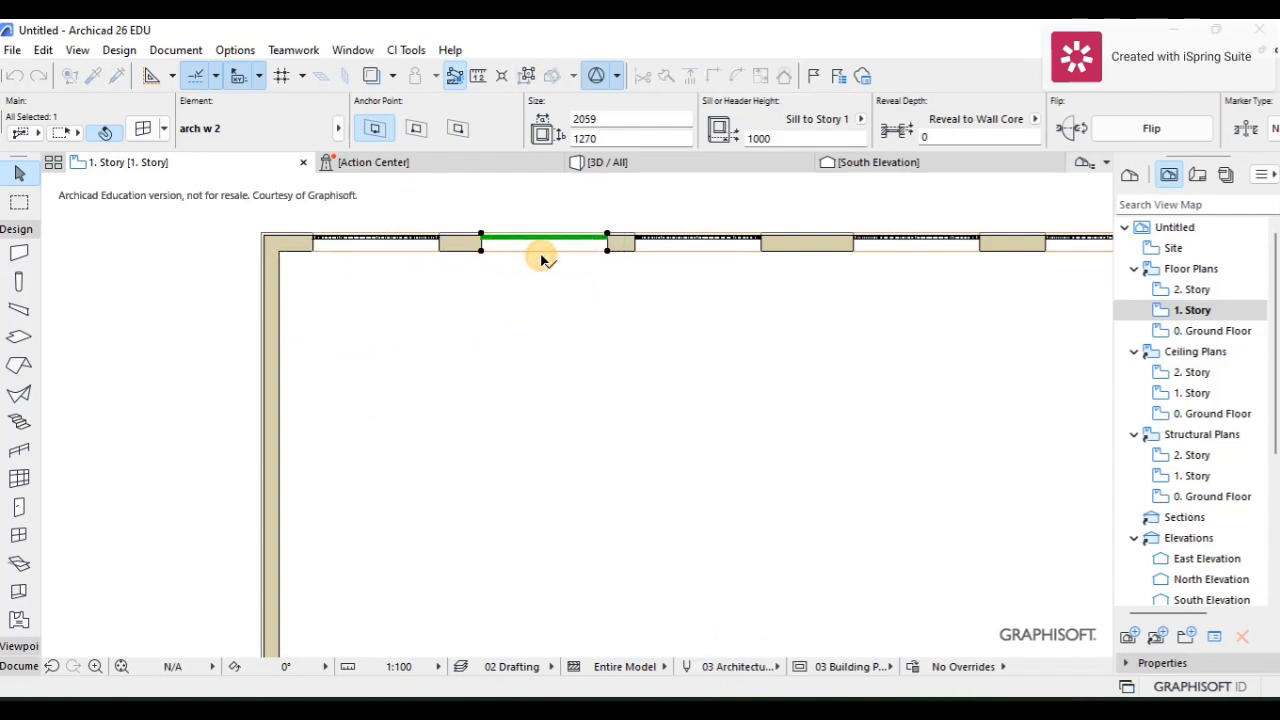
Move the two easternmost windows of the north wall westward to space the five windows more evenly.
scroll(573, 254, down, 2)
scroll(560, 250, down, 2)
scroll(663, 240, up, 5)
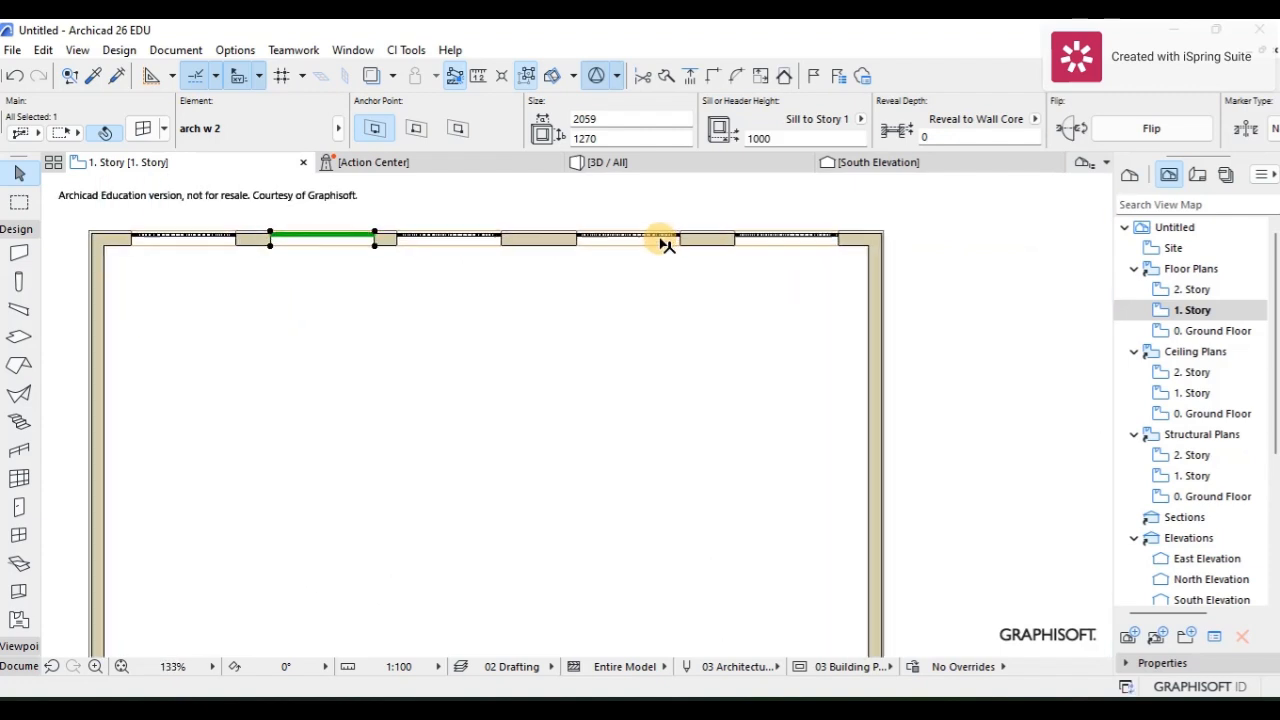
click(539, 249)
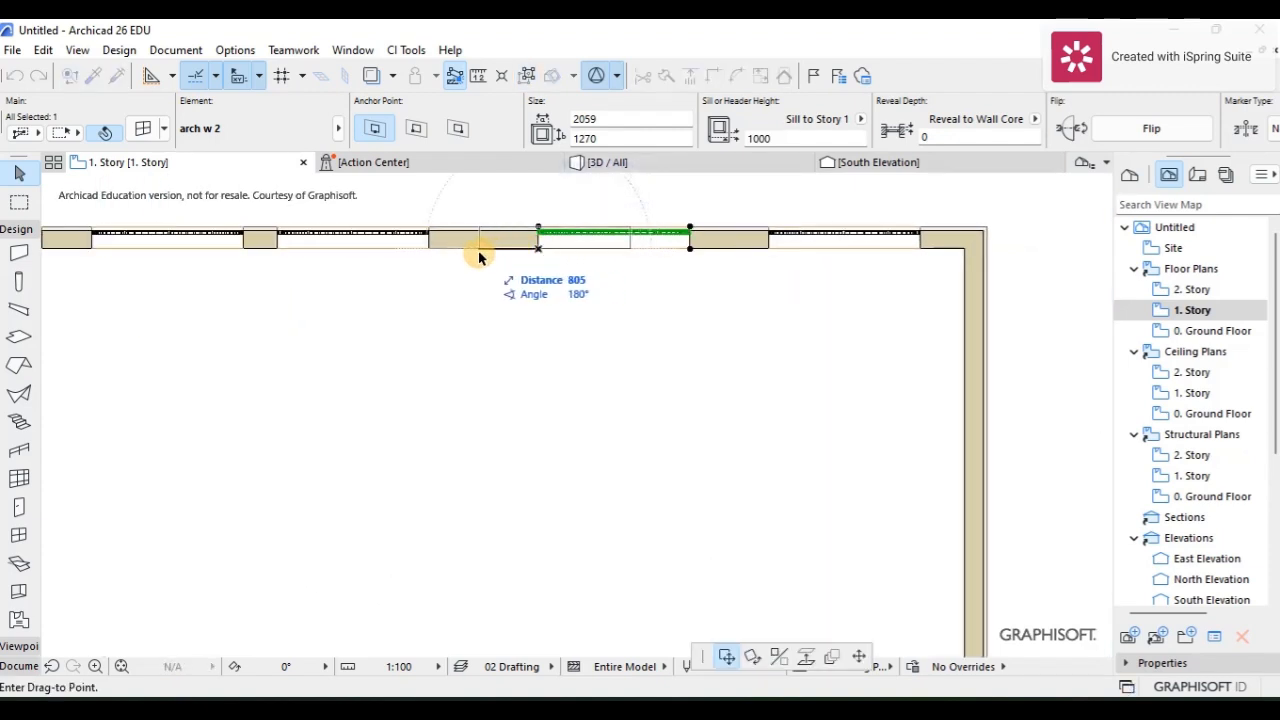
click(479, 252)
click(773, 255)
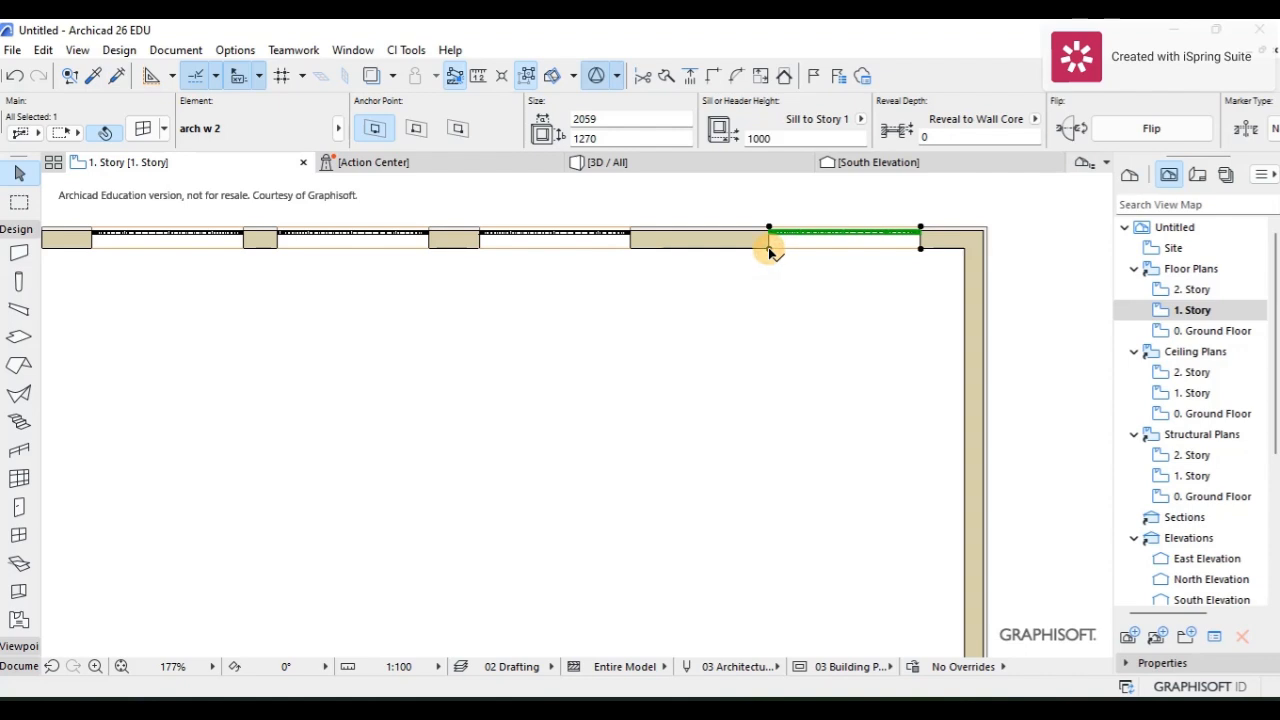
click(767, 249)
click(682, 249)
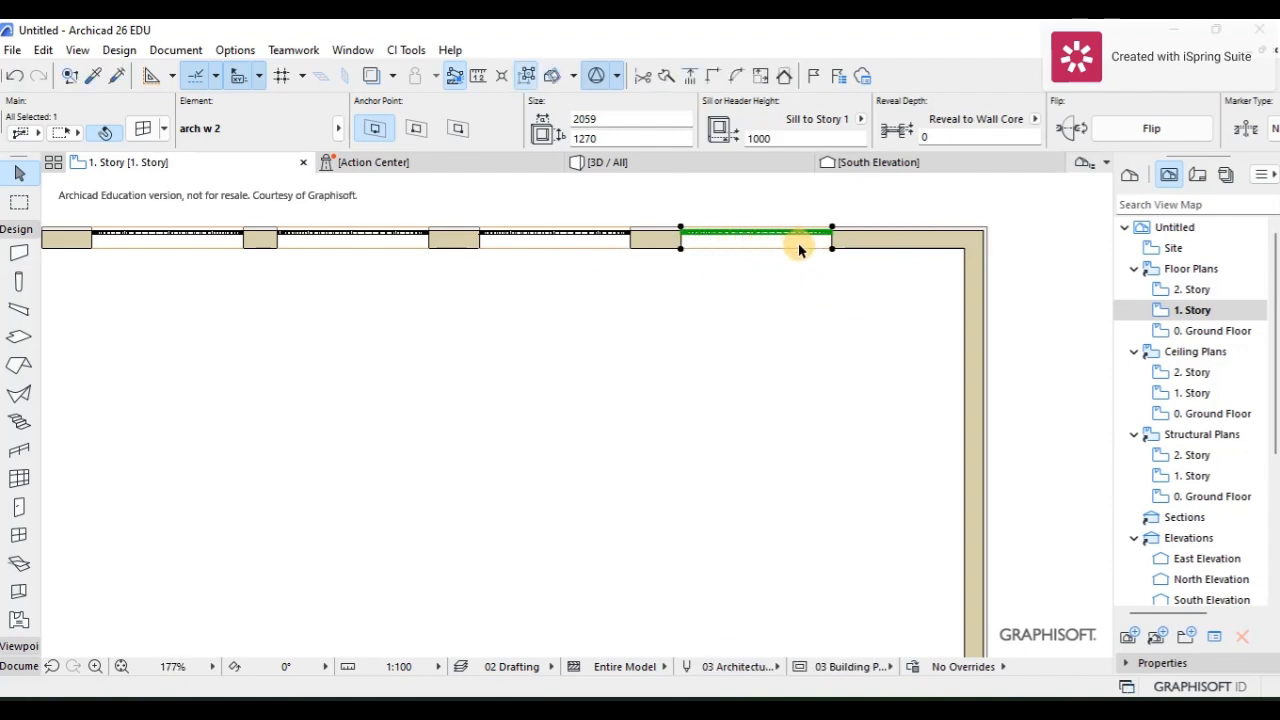
scroll(830, 258, down, 5)
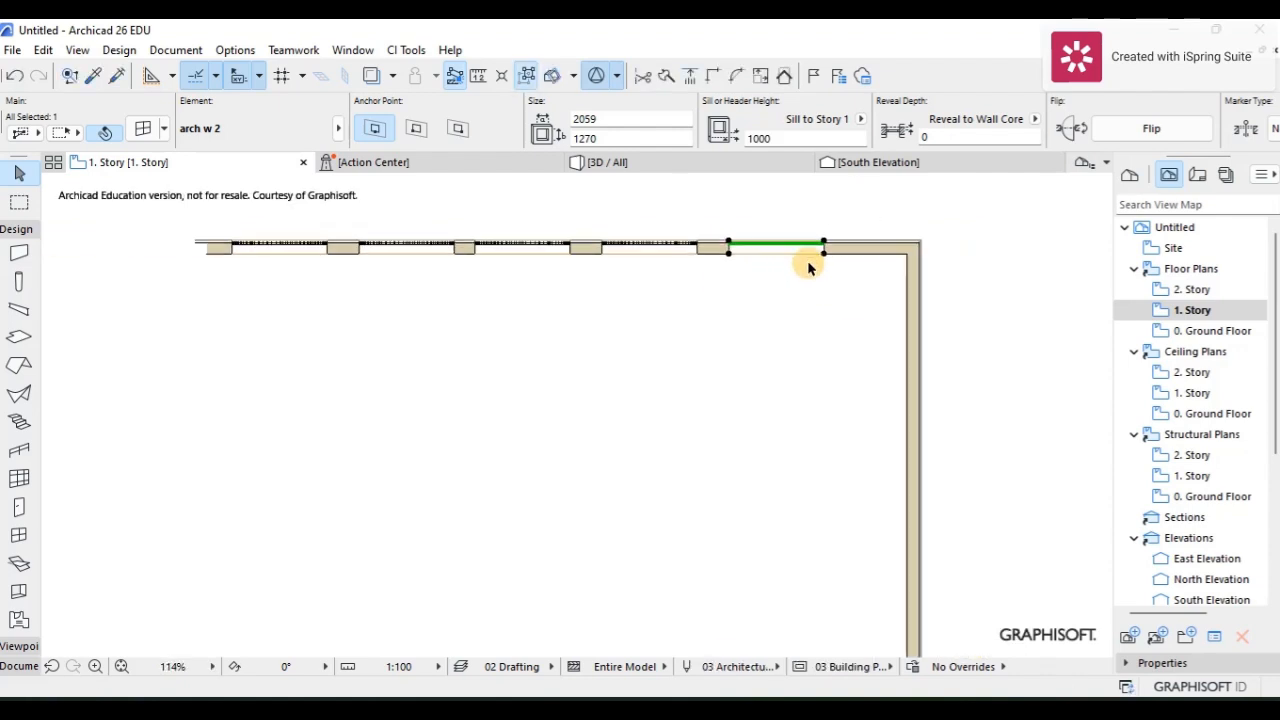
scroll(777, 262, up, 5)
middle_drag(370, 244, 508, 271)
scroll(520, 266, down, 3)
click(633, 232)
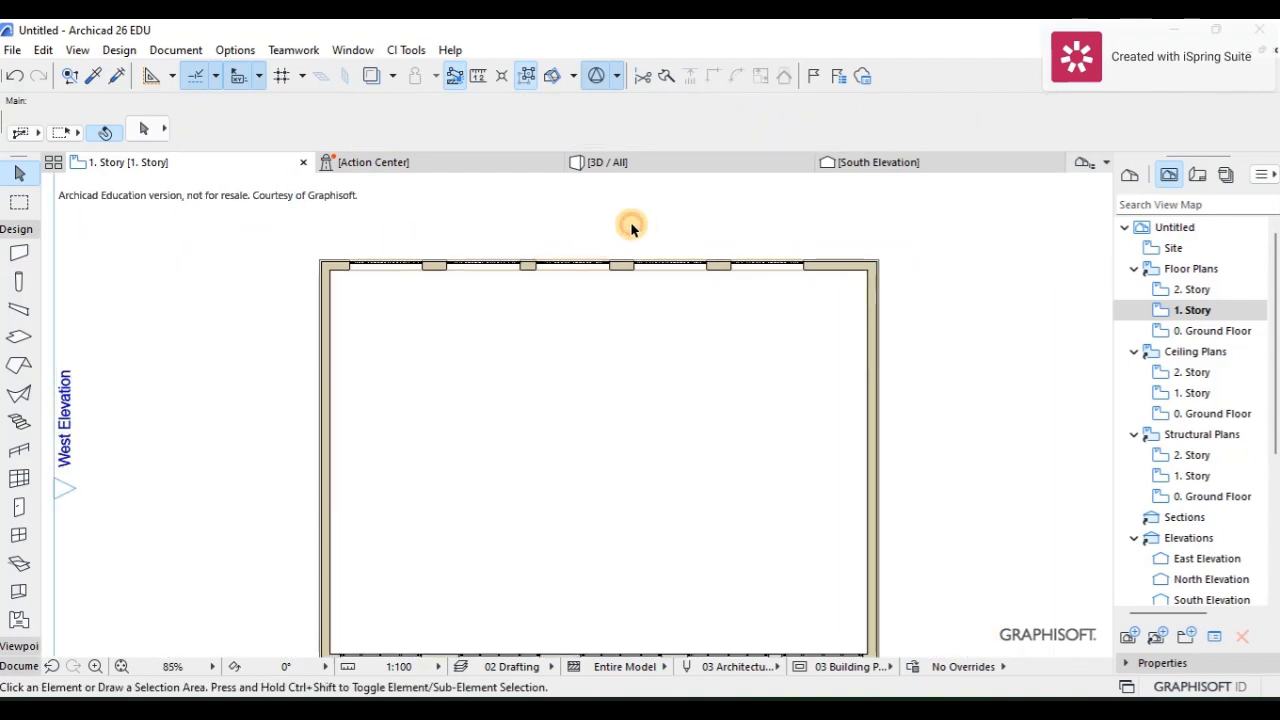
Examine the row of arched windows and their wall openings on the upper story in the 3D view.
click(630, 162)
key(ctrl+a)
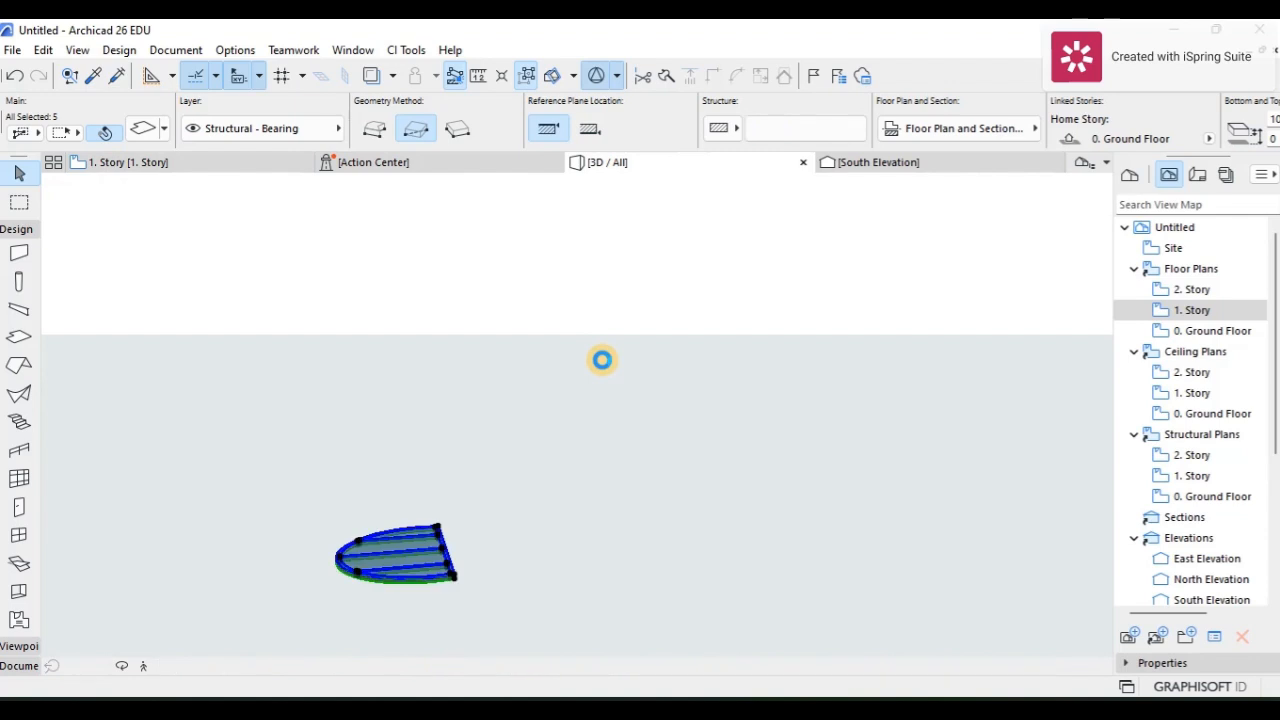
scroll(731, 370, down, 5)
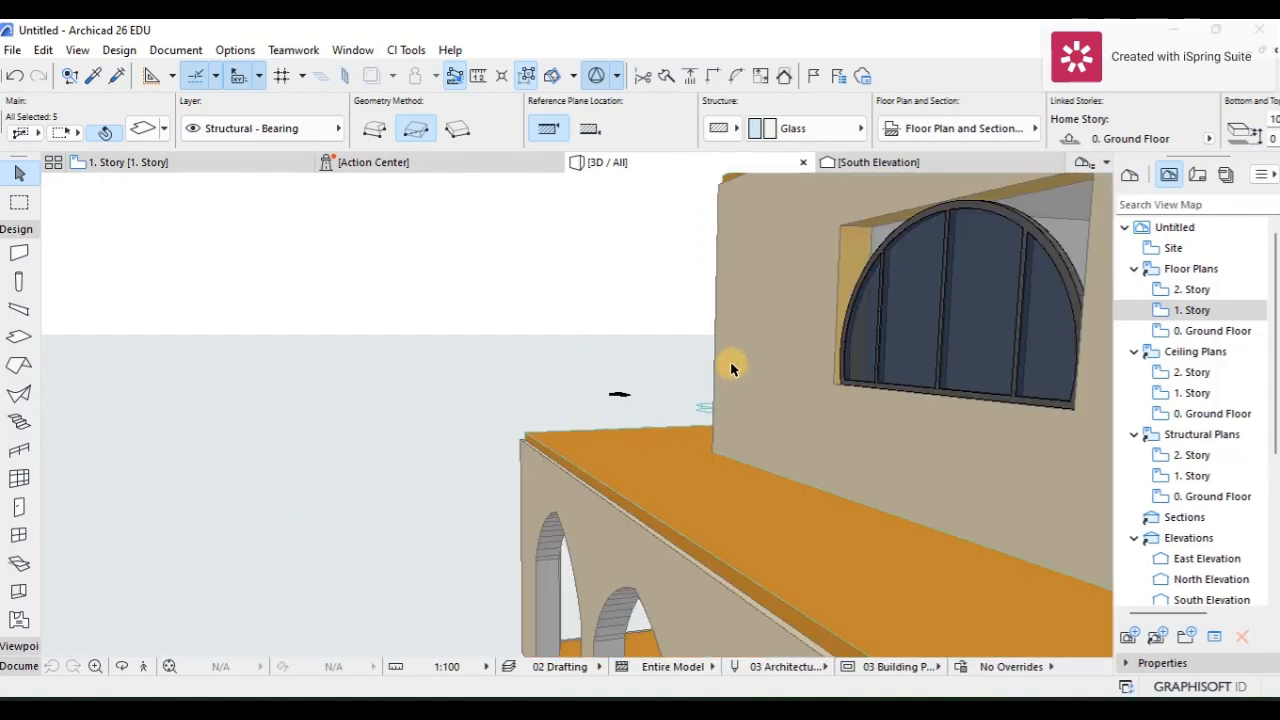
scroll(688, 415, down, 2)
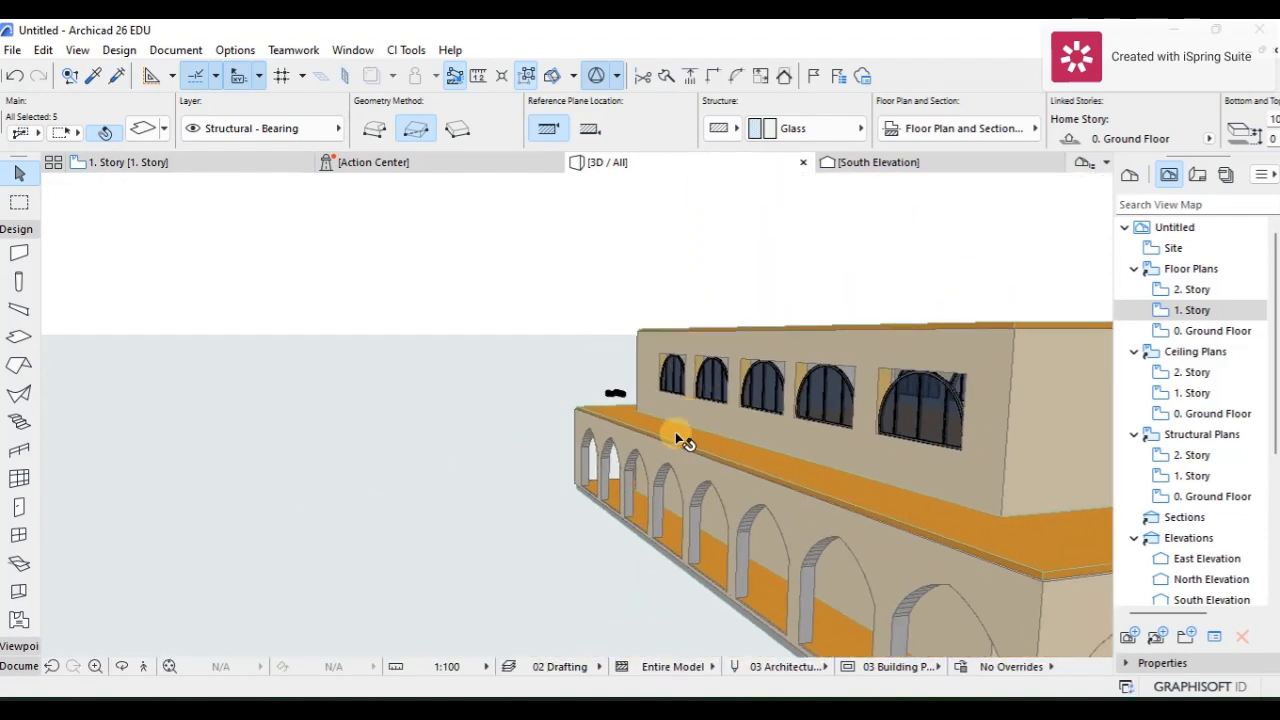
key(o)
drag(635, 426, 752, 425)
drag(893, 403, 597, 364)
scroll(777, 412, up, 3)
scroll(822, 376, up, 1)
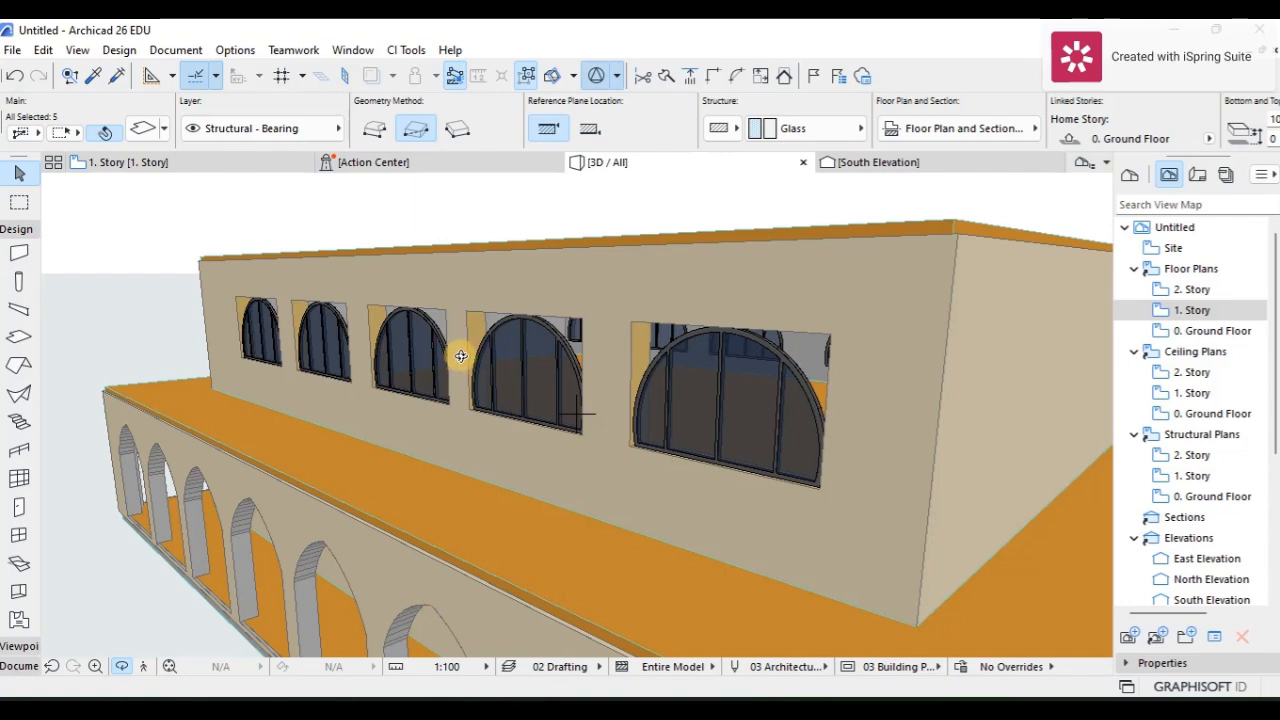
scroll(444, 349, up, 1)
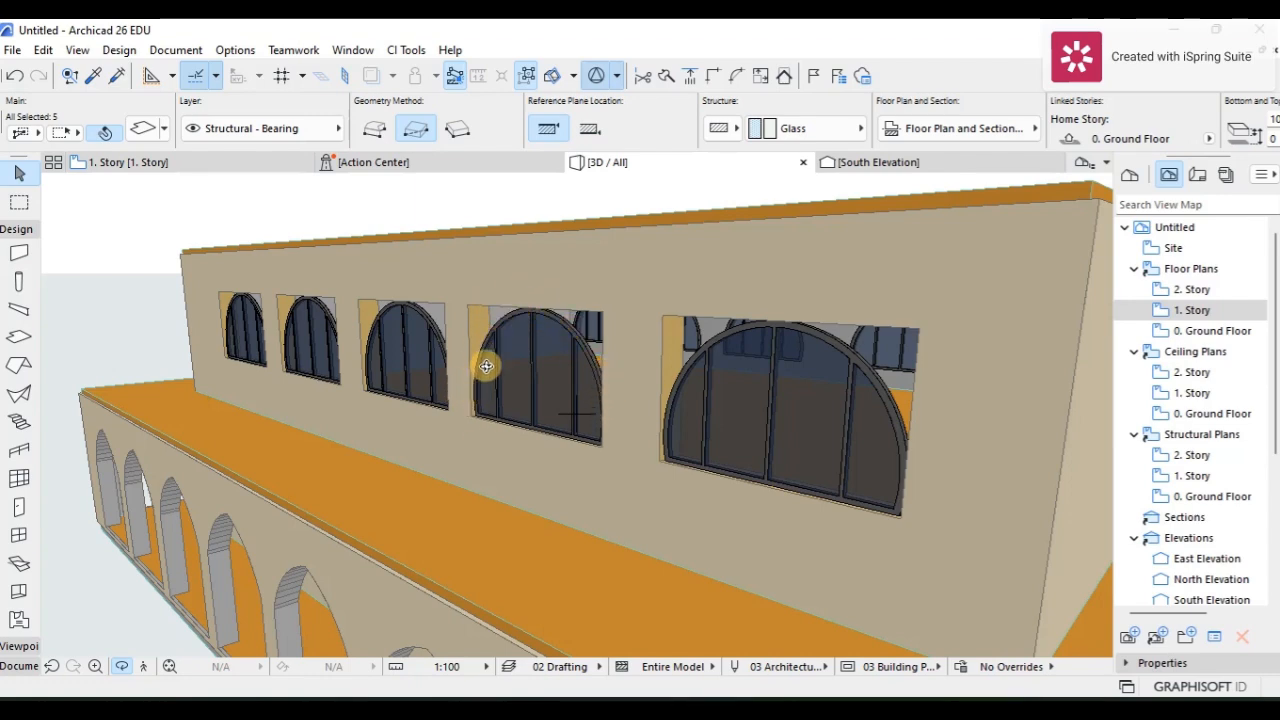
Open the 0. Ground Floor plan at the semicircular window drawn from slabs.
scroll(544, 433, down, 3)
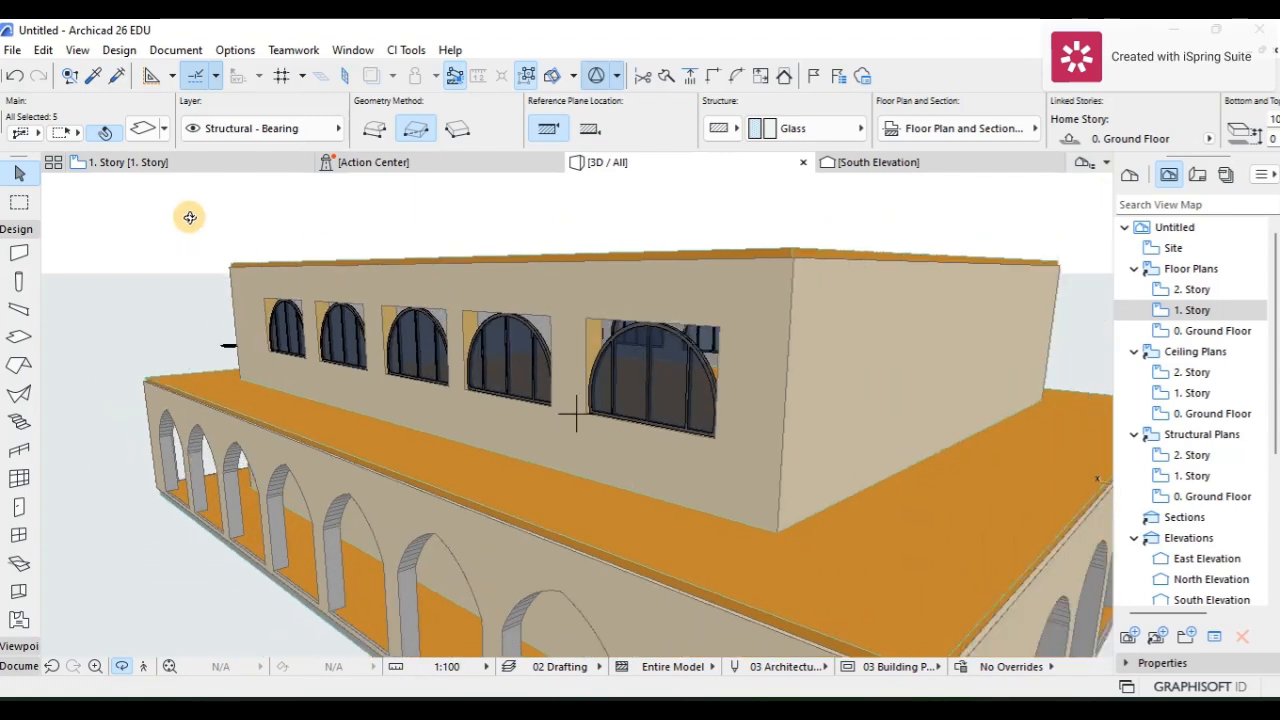
click(143, 164)
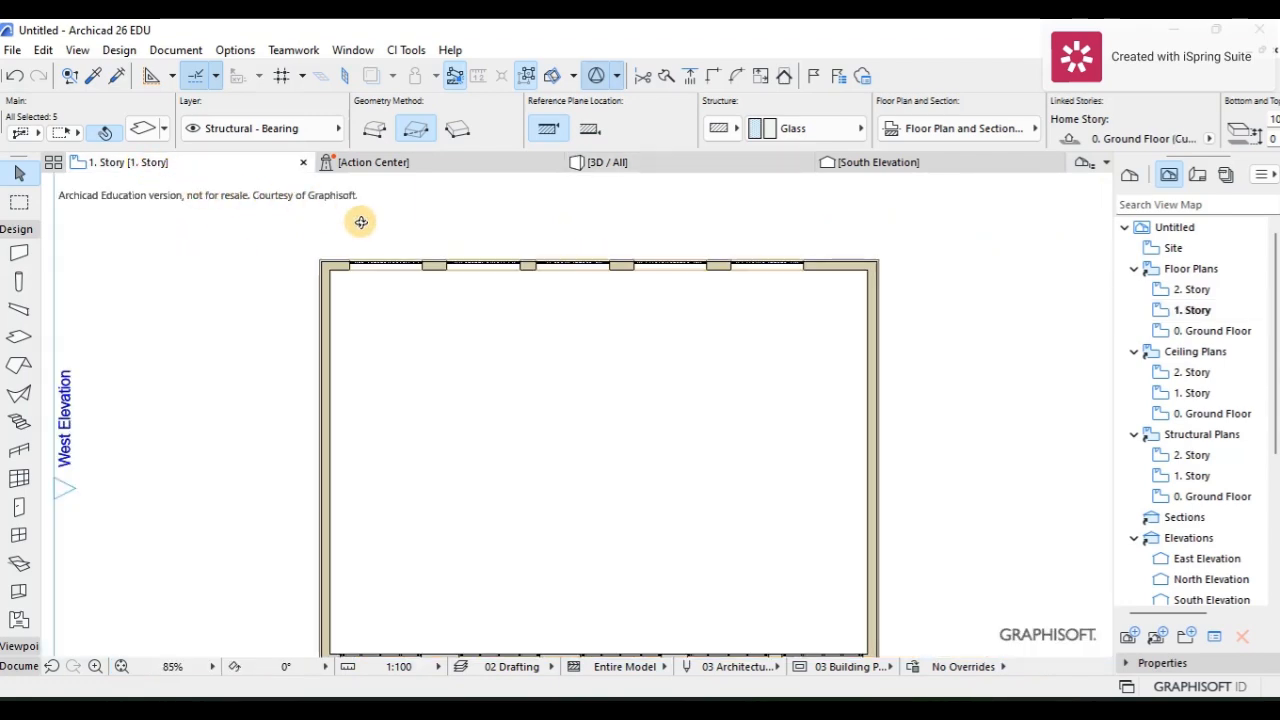
scroll(375, 265, down, 4)
click(1200, 335)
scroll(829, 375, down, 3)
scroll(918, 405, down, 2)
middle_drag(918, 405, 517, 337)
scroll(654, 325, up, 12)
scroll(660, 329, up, 2)
middle_drag(693, 480, 666, 442)
Copy the window's outer arc and base line to an empty spot just east of the window.
click(694, 456)
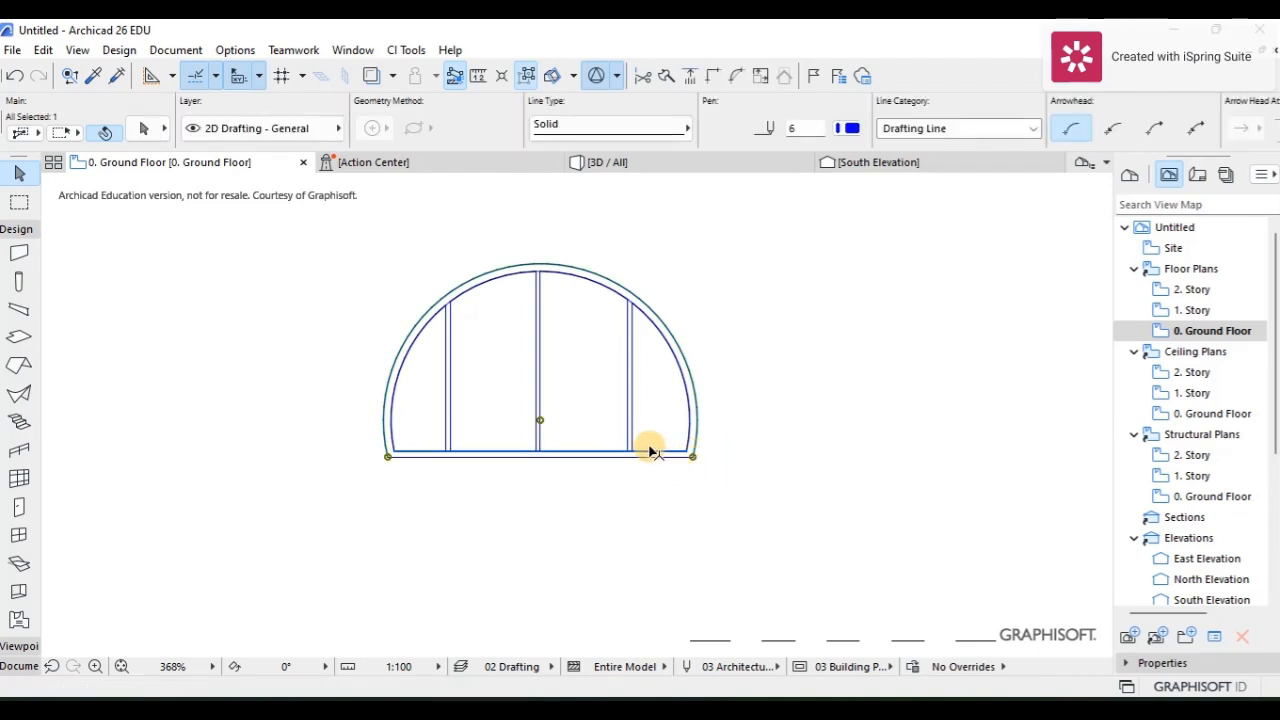
shift+click(650, 454)
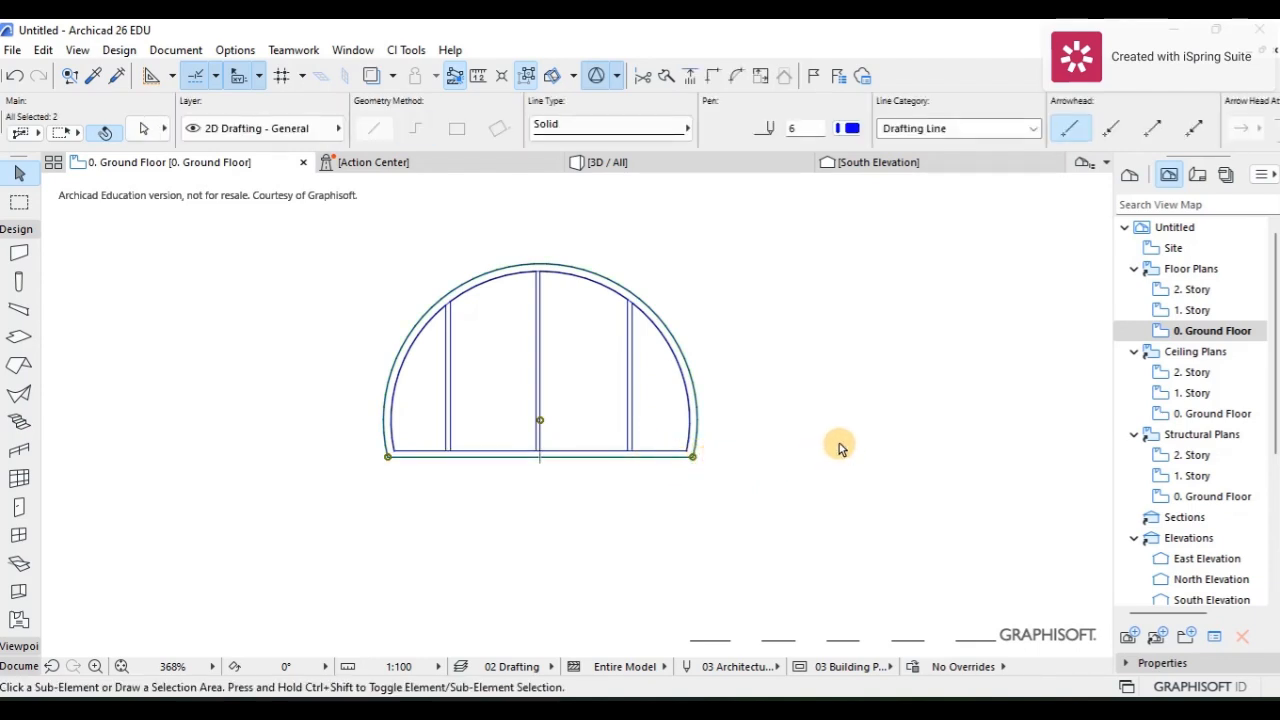
key(ctrl+d)
click(692, 457)
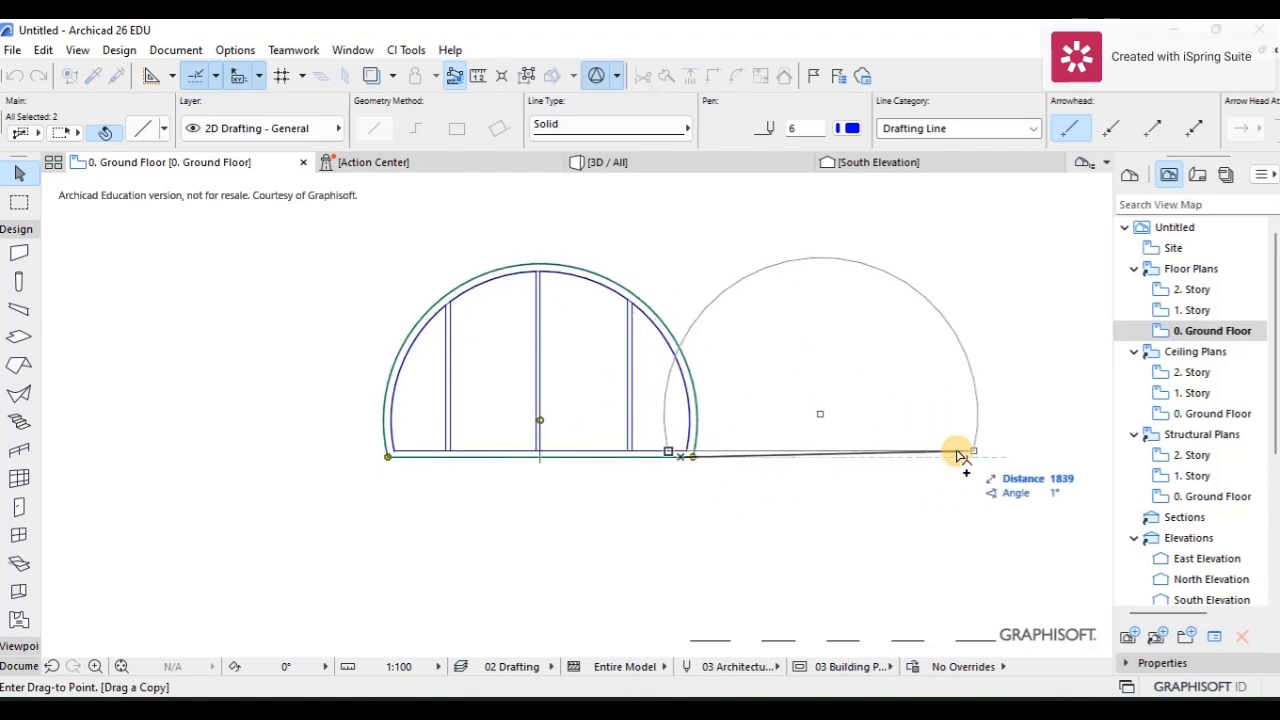
click(1048, 469)
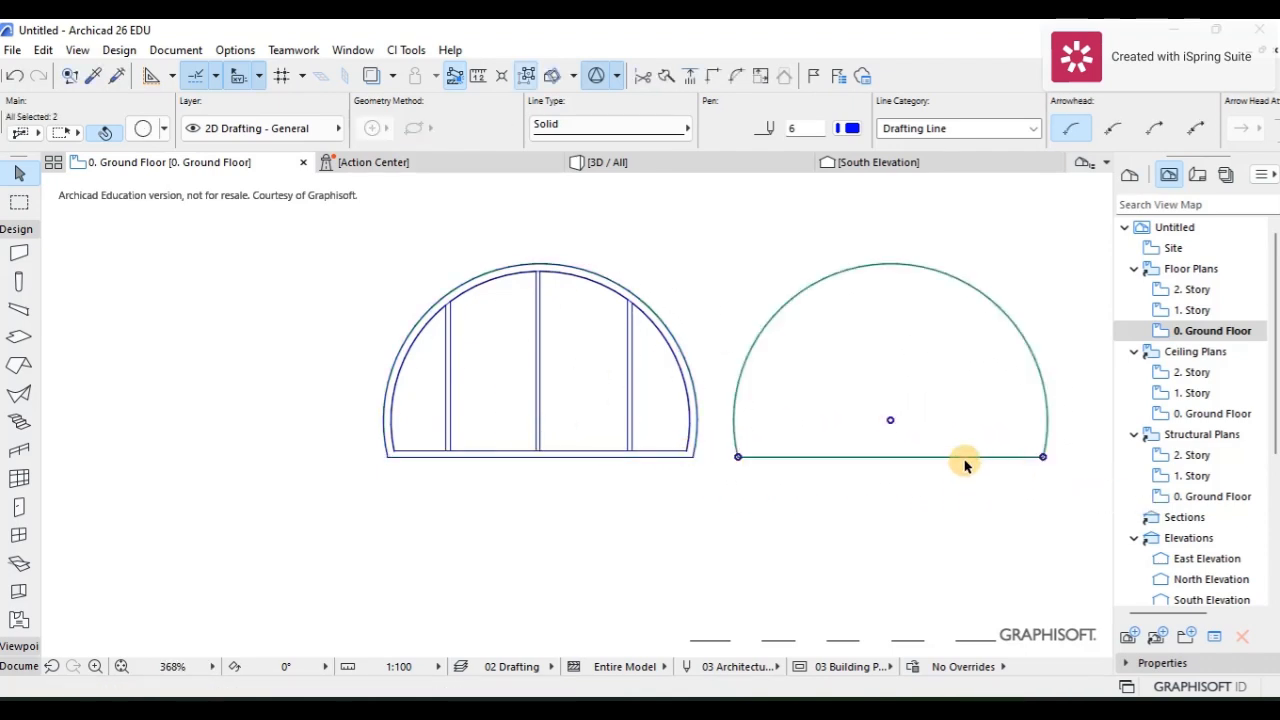
scroll(898, 450, up, 3)
scroll(896, 440, down, 1)
middle_drag(896, 438, 712, 411)
click(994, 335)
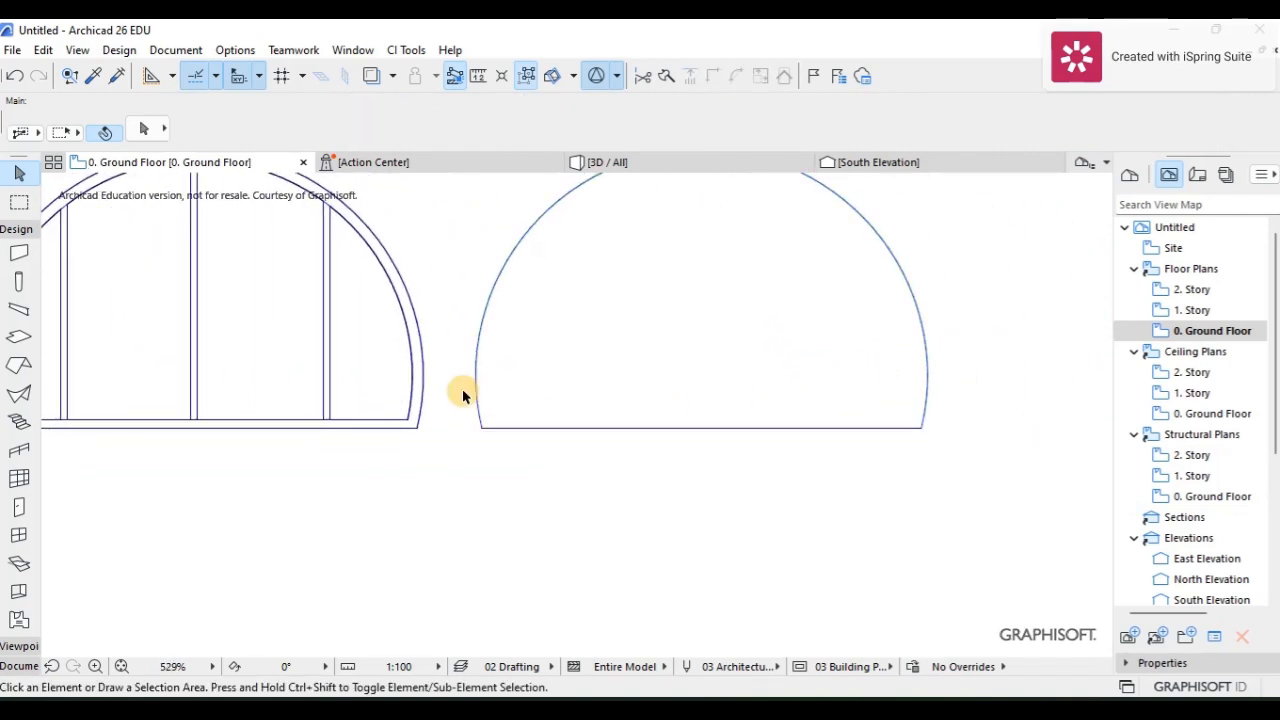
Create a slab that fills the copied semicircular outline.
scroll(514, 350, down, 5)
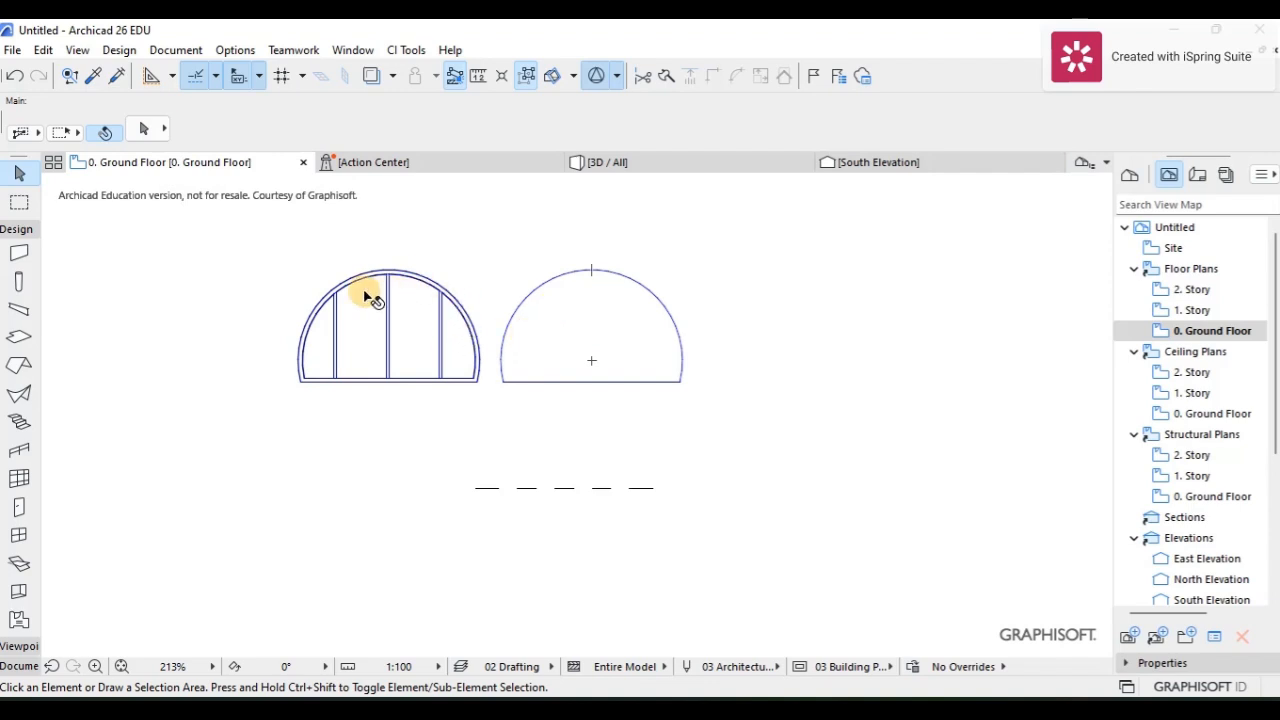
click(18, 336)
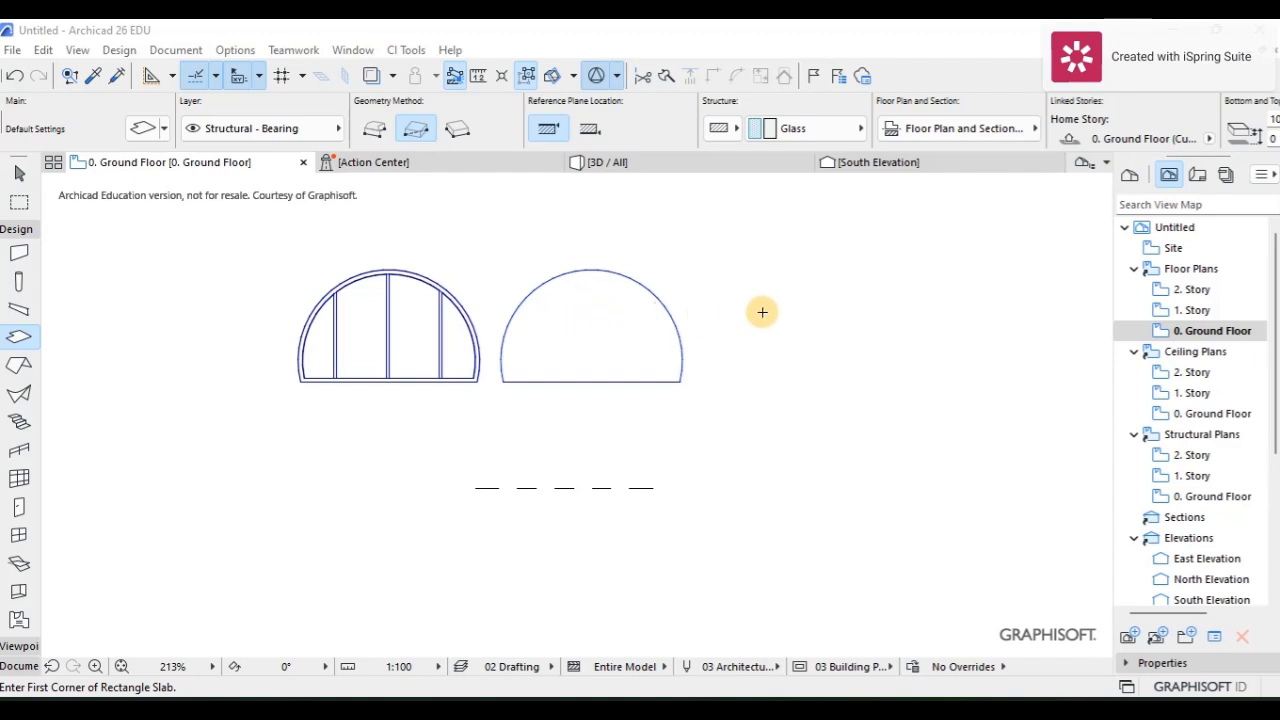
scroll(762, 312, up, 2)
double_click(548, 351)
scroll(416, 335, up, 4)
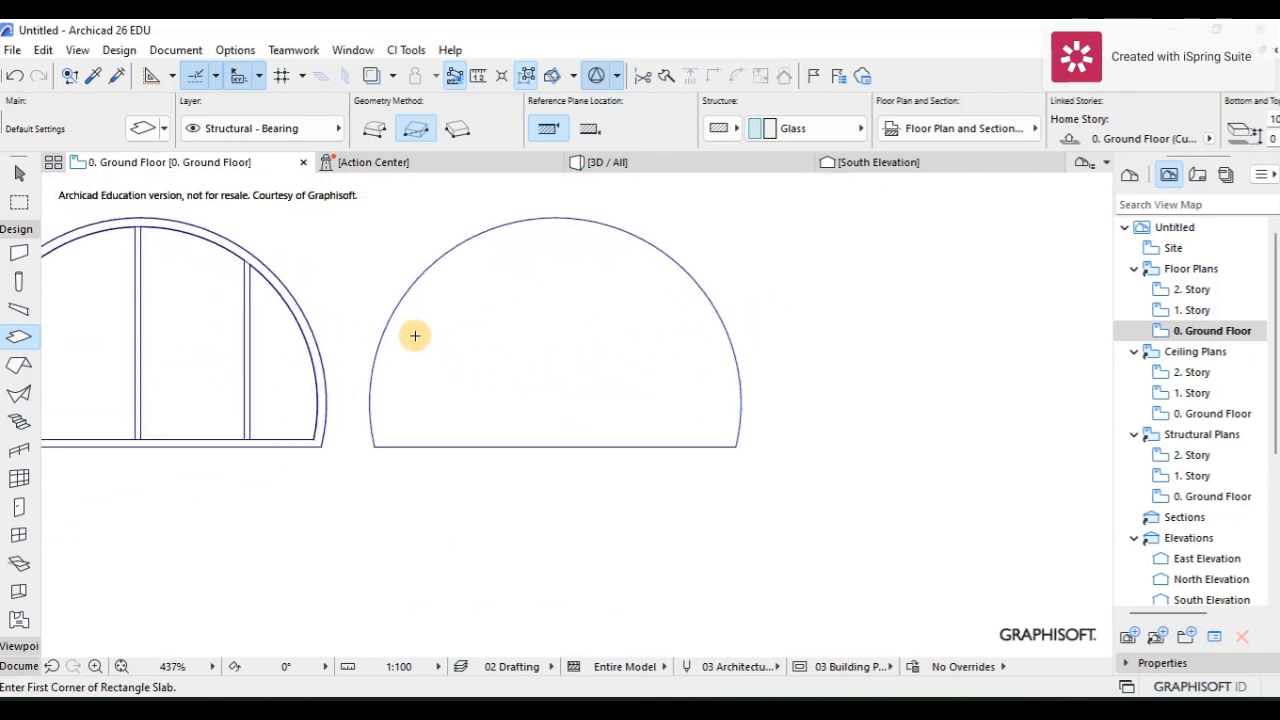
key(Escape)
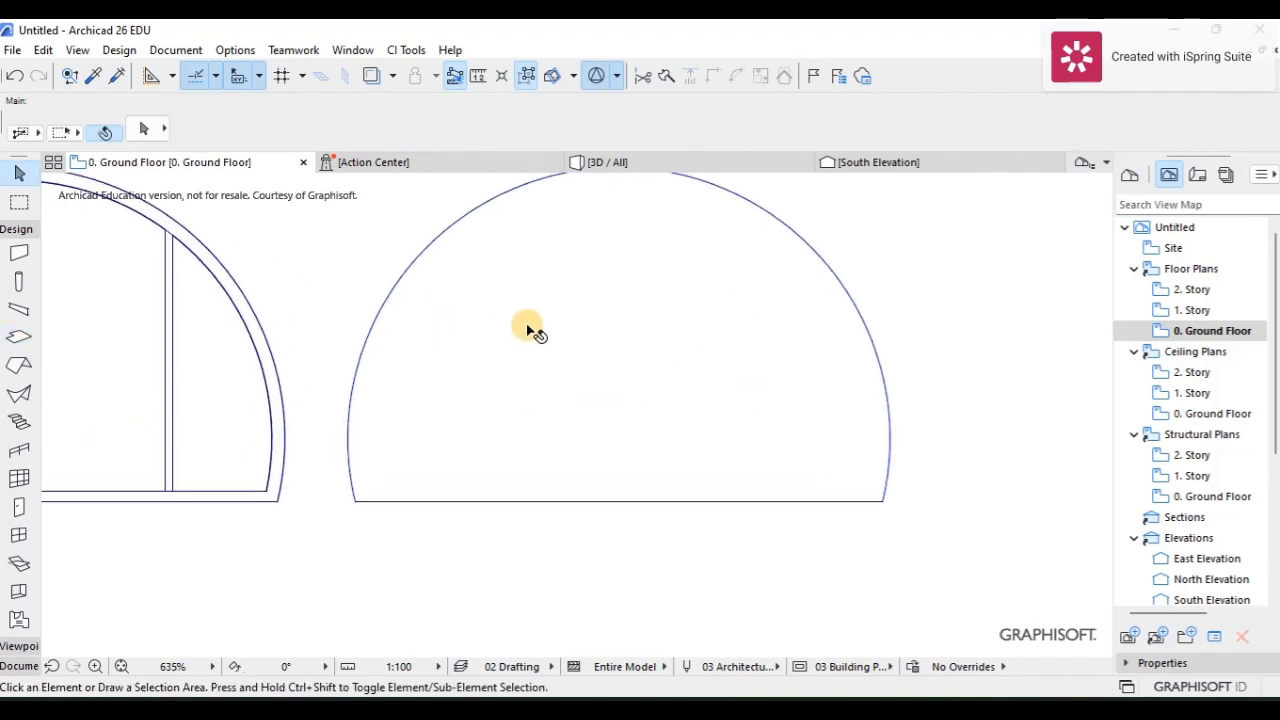
scroll(506, 334, down, 3)
Set the new semicircular slab's building material to Air Space and its thickness to 200 mm.
click(531, 320)
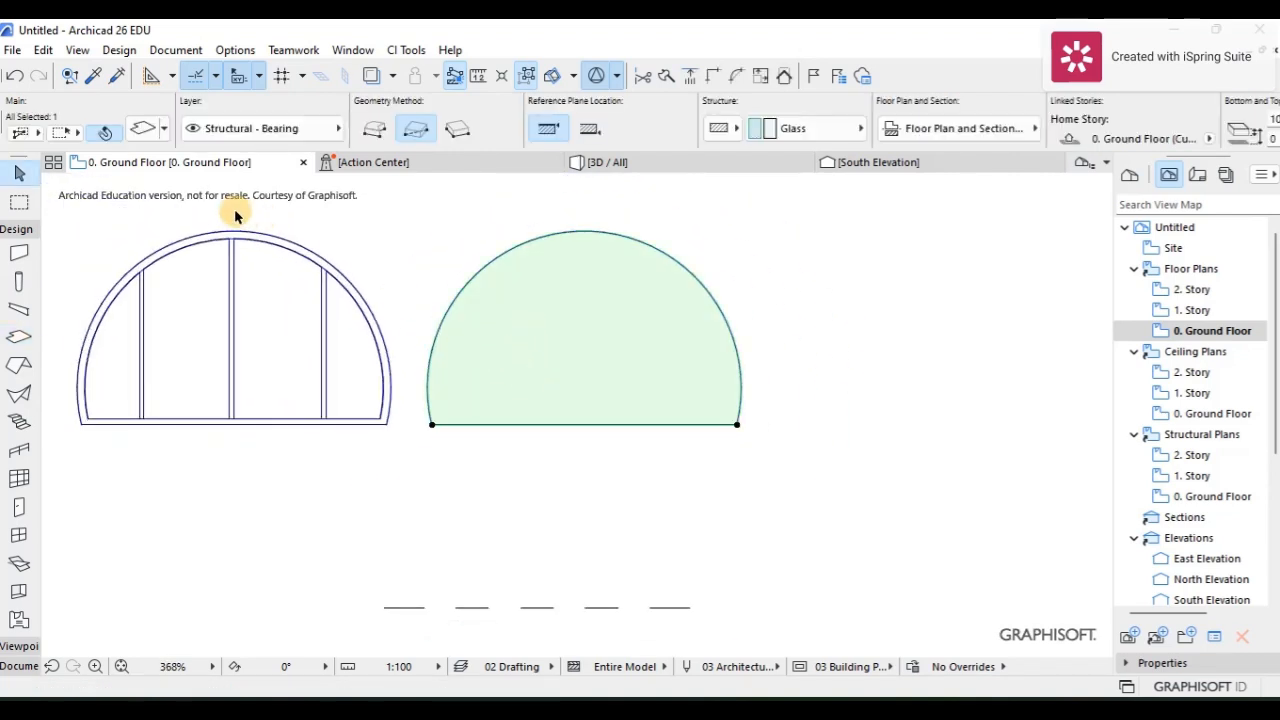
click(145, 133)
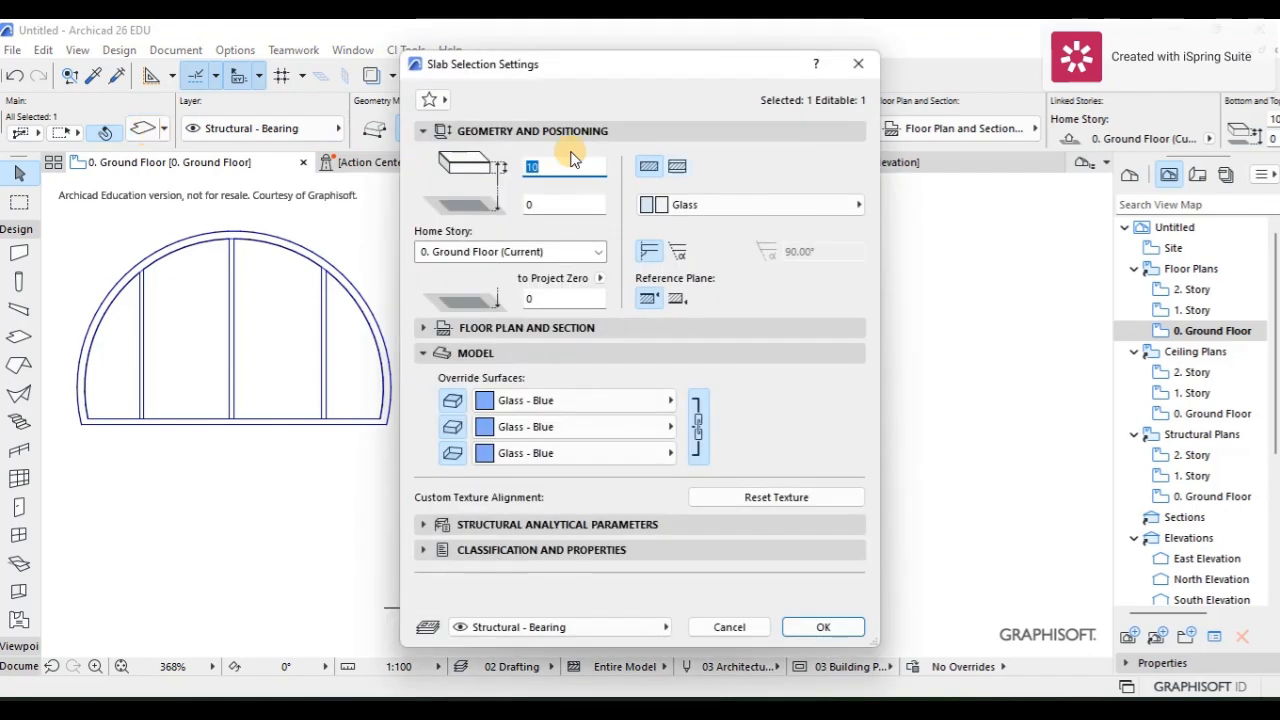
click(770, 201)
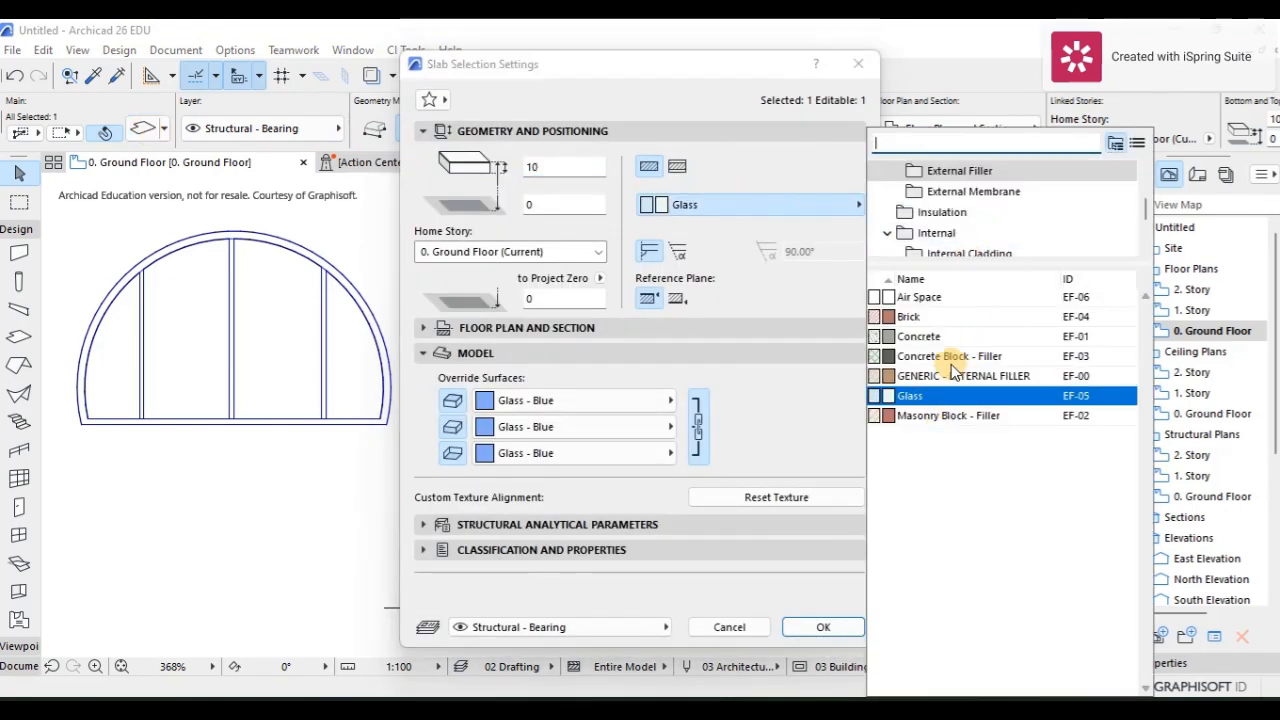
click(928, 296)
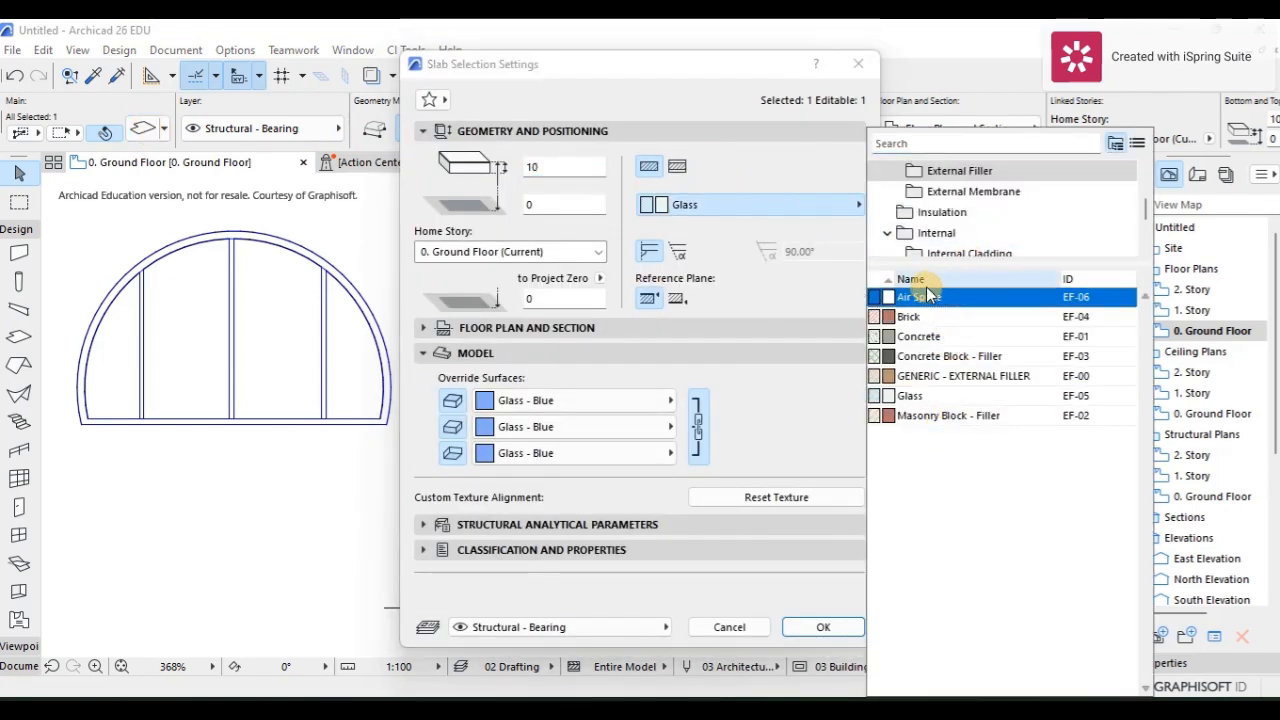
click(920, 298)
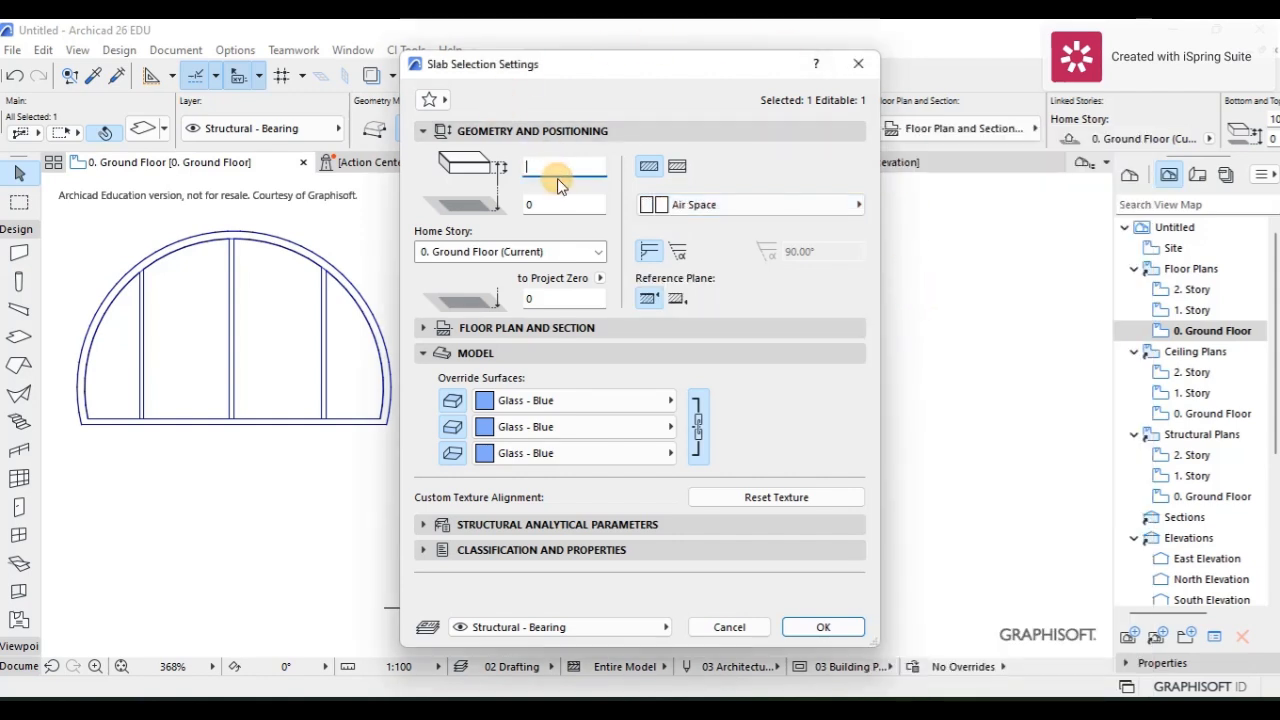
text(200)
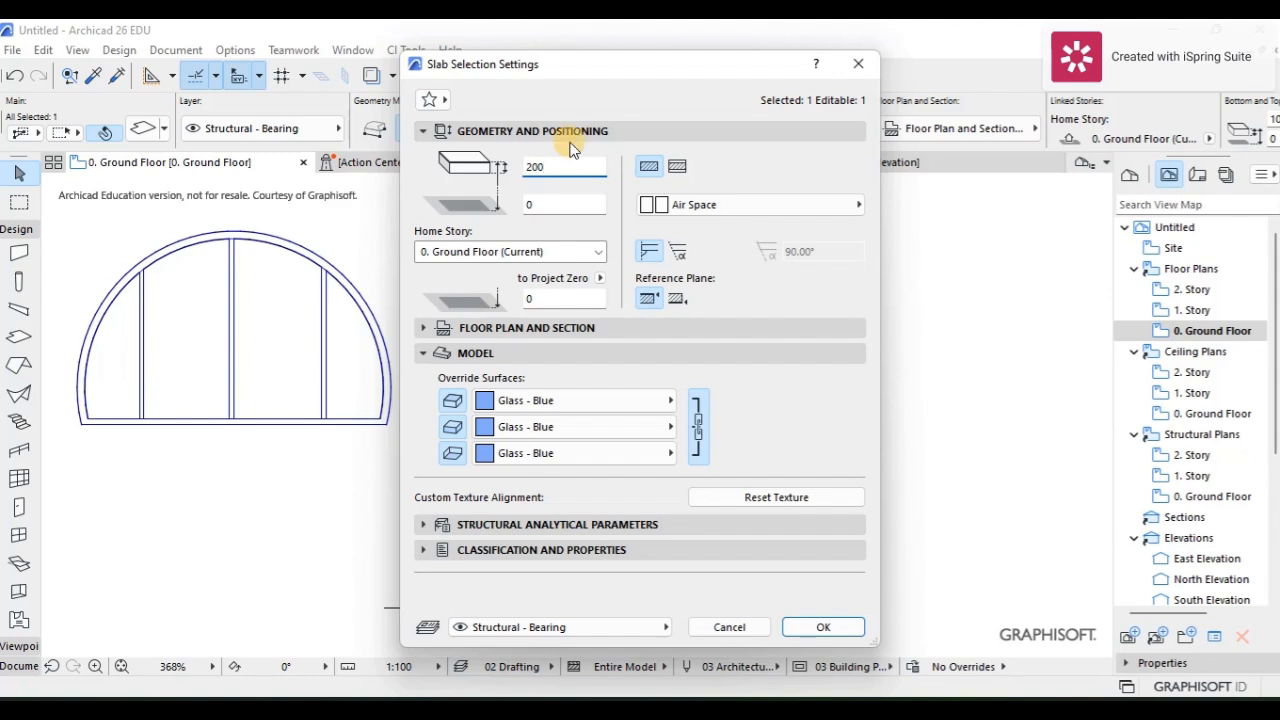
Override all surfaces of the semicircular slab with Air.
click(591, 400)
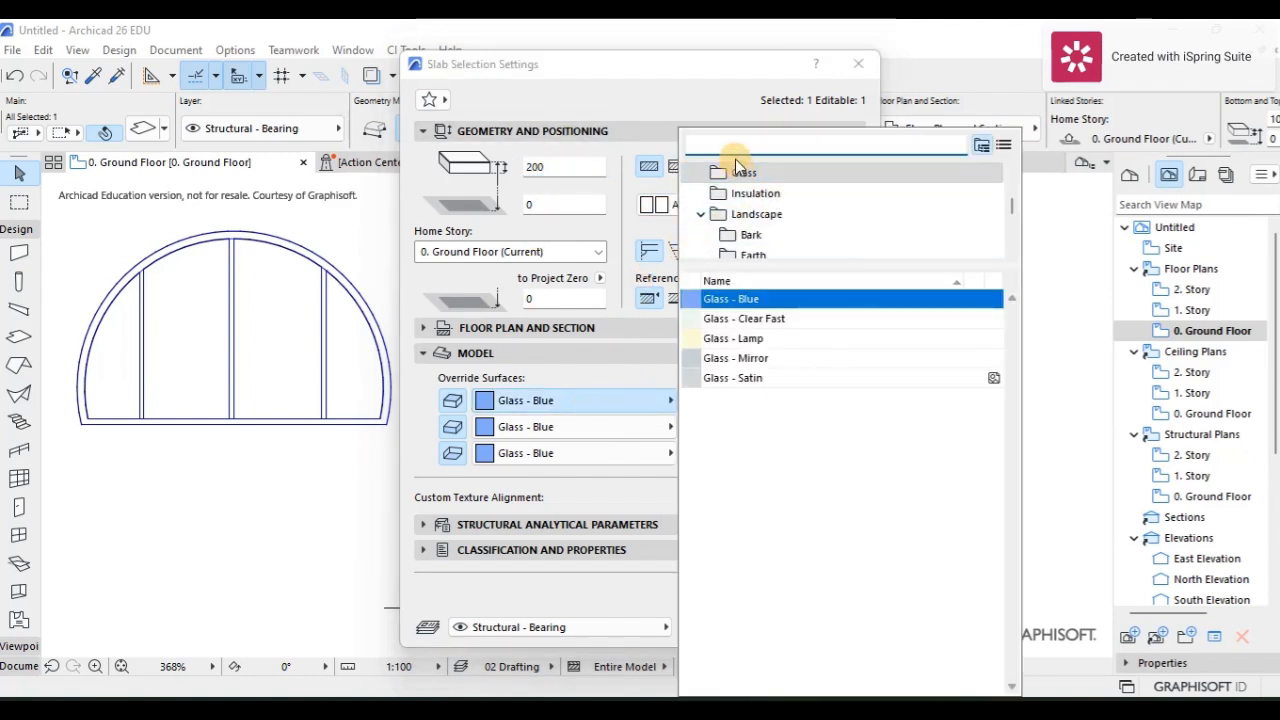
text(air)
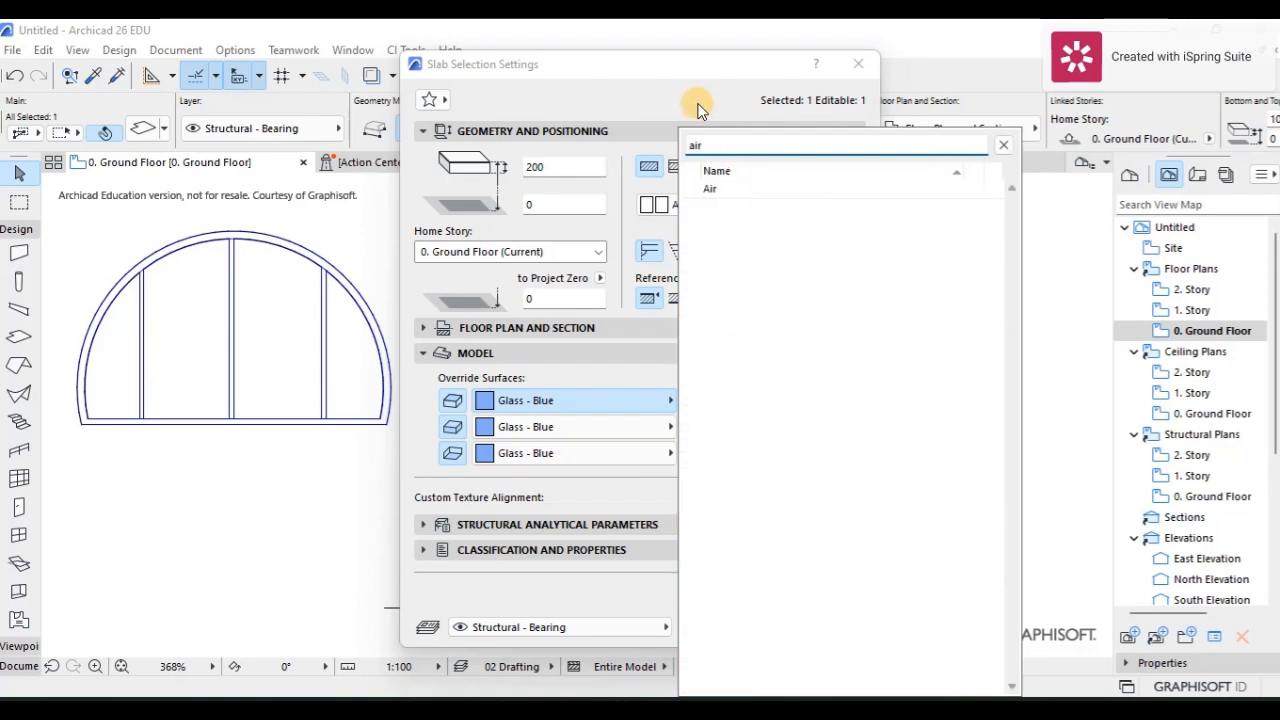
click(705, 190)
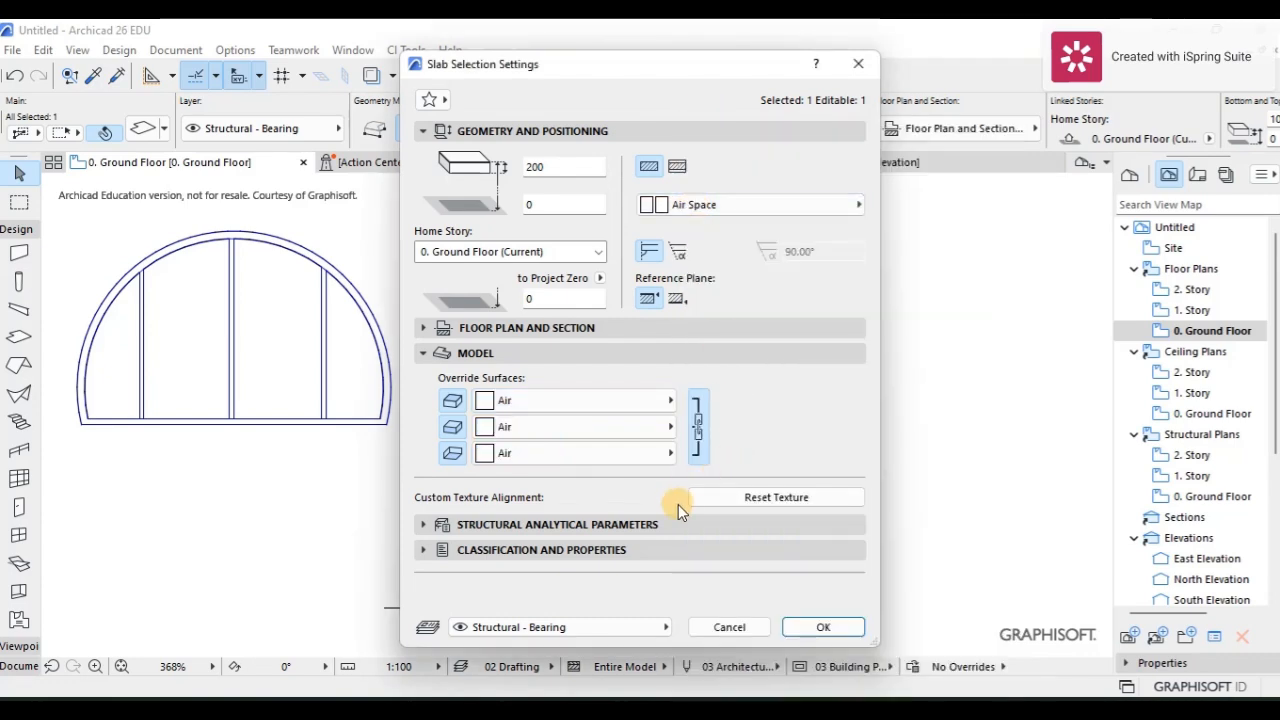
Set the semicircular slab's ID to Wallhole and apply the settings.
click(433, 549)
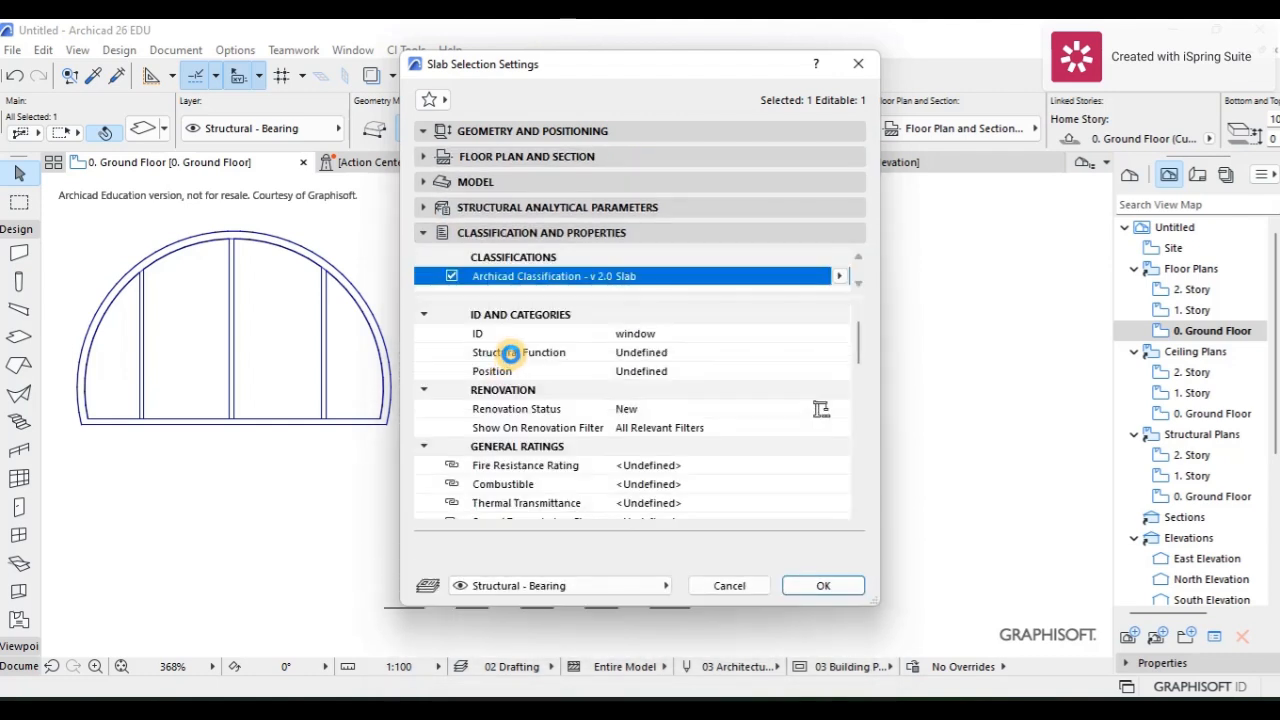
click(643, 336)
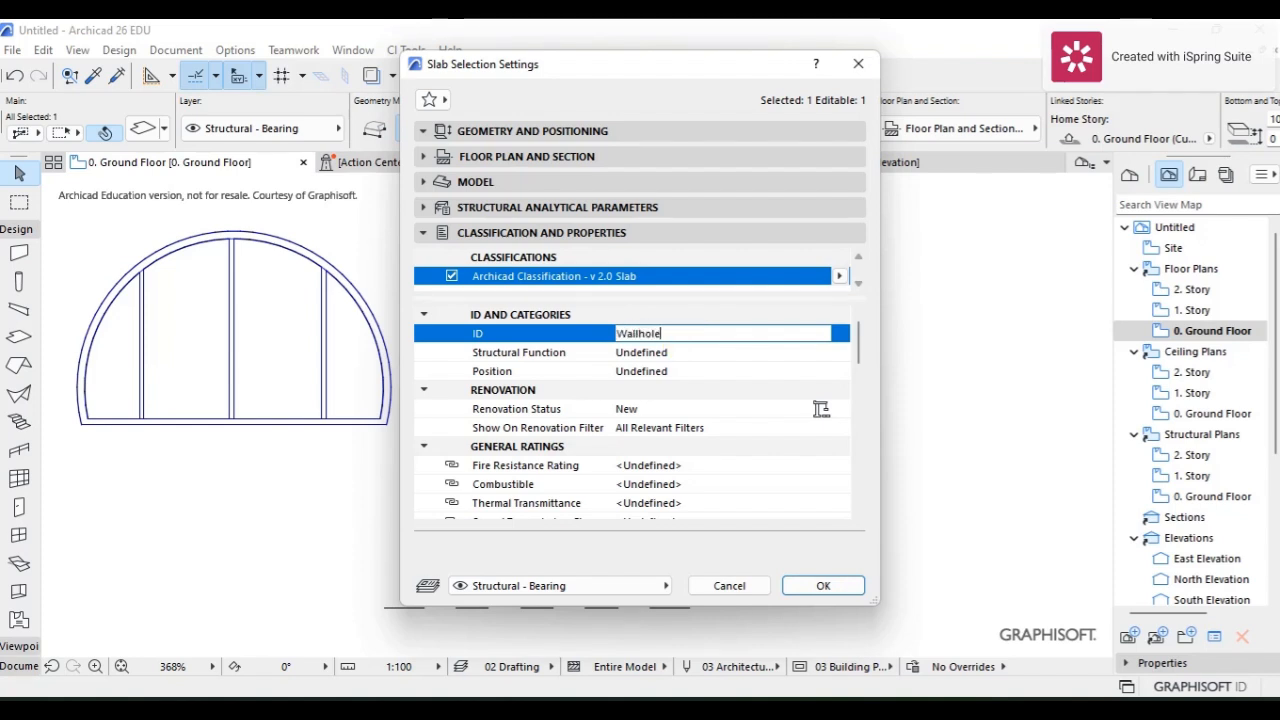
click(820, 586)
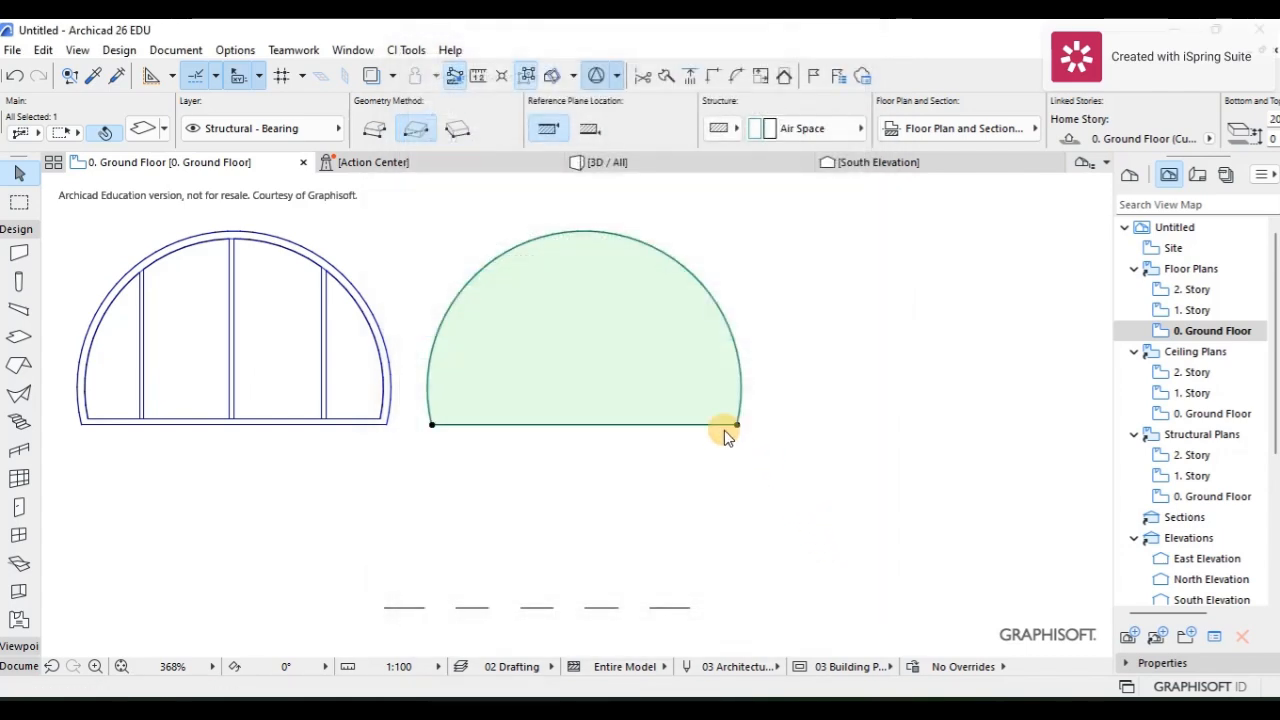
Move the Wallhole slab onto the window, matching their lower-left corners, and delete the leftover outline copy.
scroll(471, 425, down, 2)
middle_drag(471, 425, 707, 425)
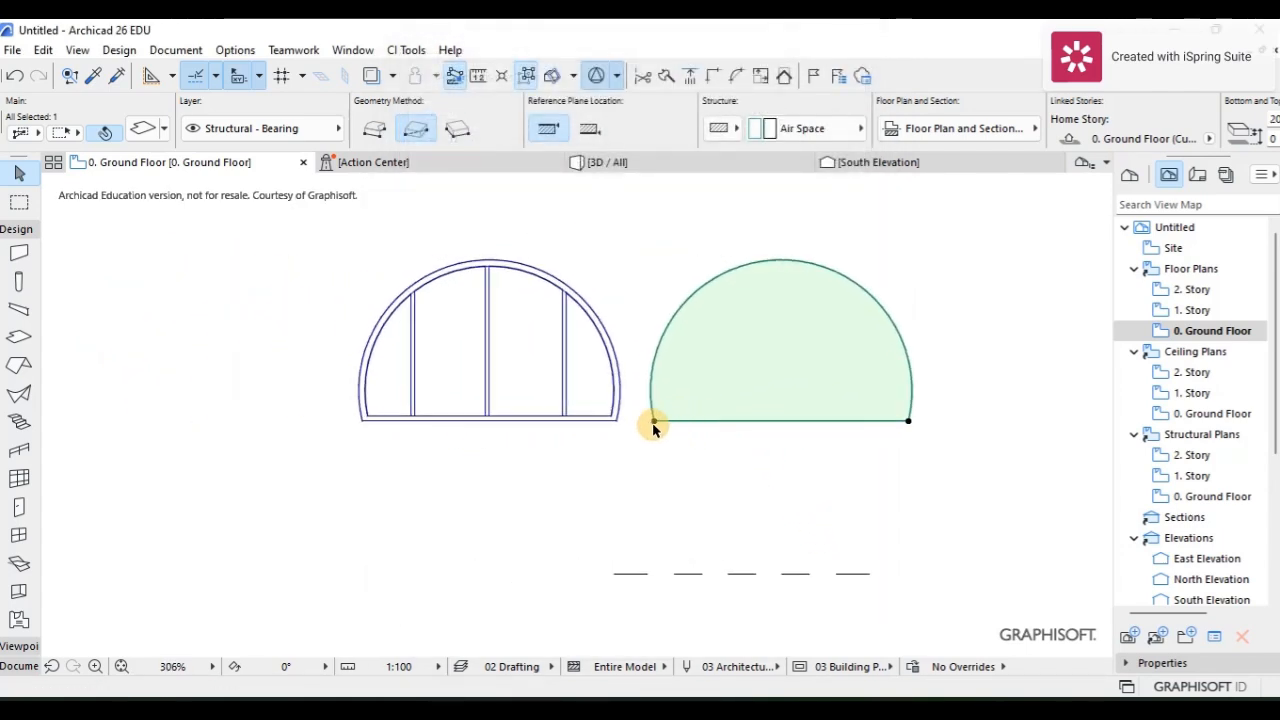
click(656, 422)
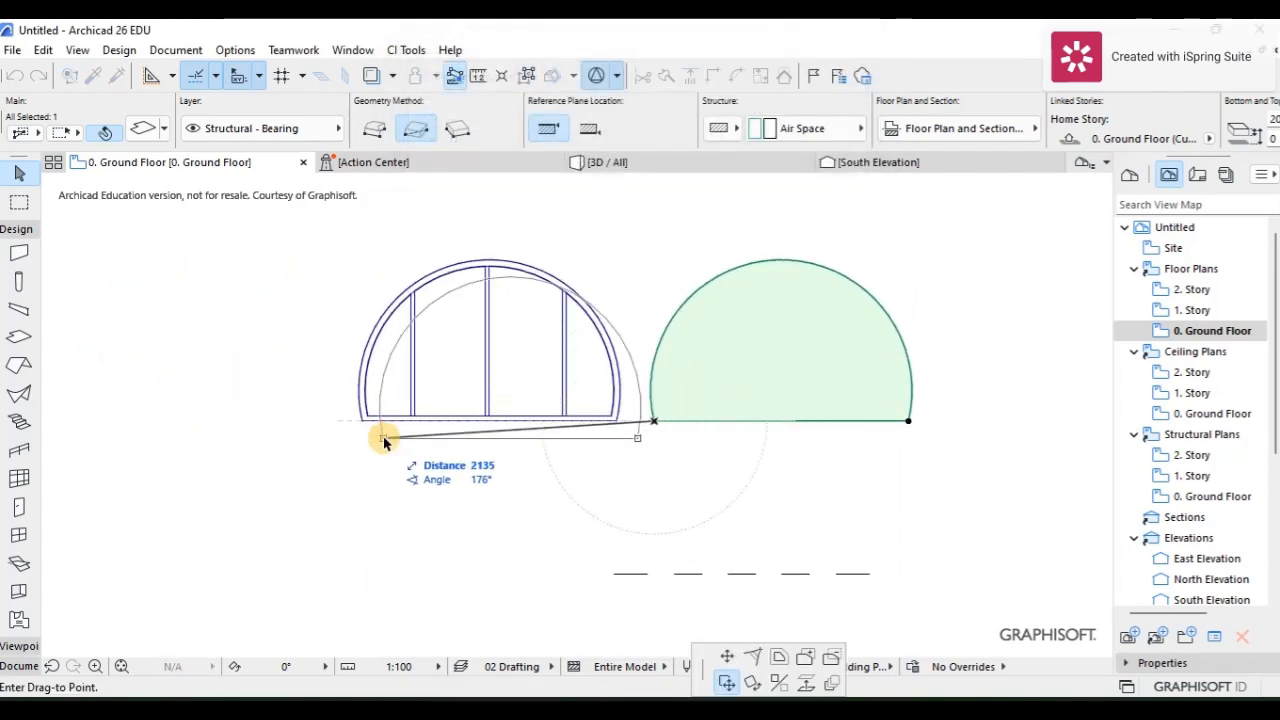
scroll(370, 432, up, 3)
click(358, 409)
scroll(380, 405, down, 5)
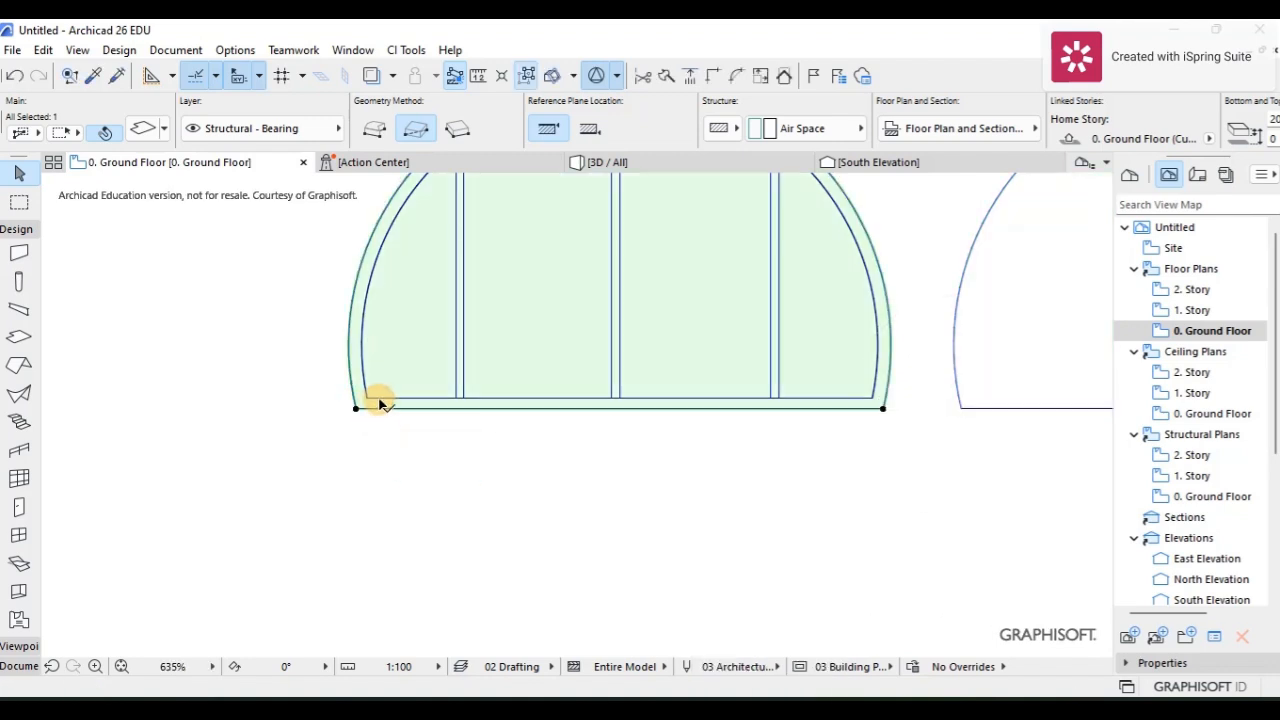
drag(626, 223, 886, 449)
key(Delete)
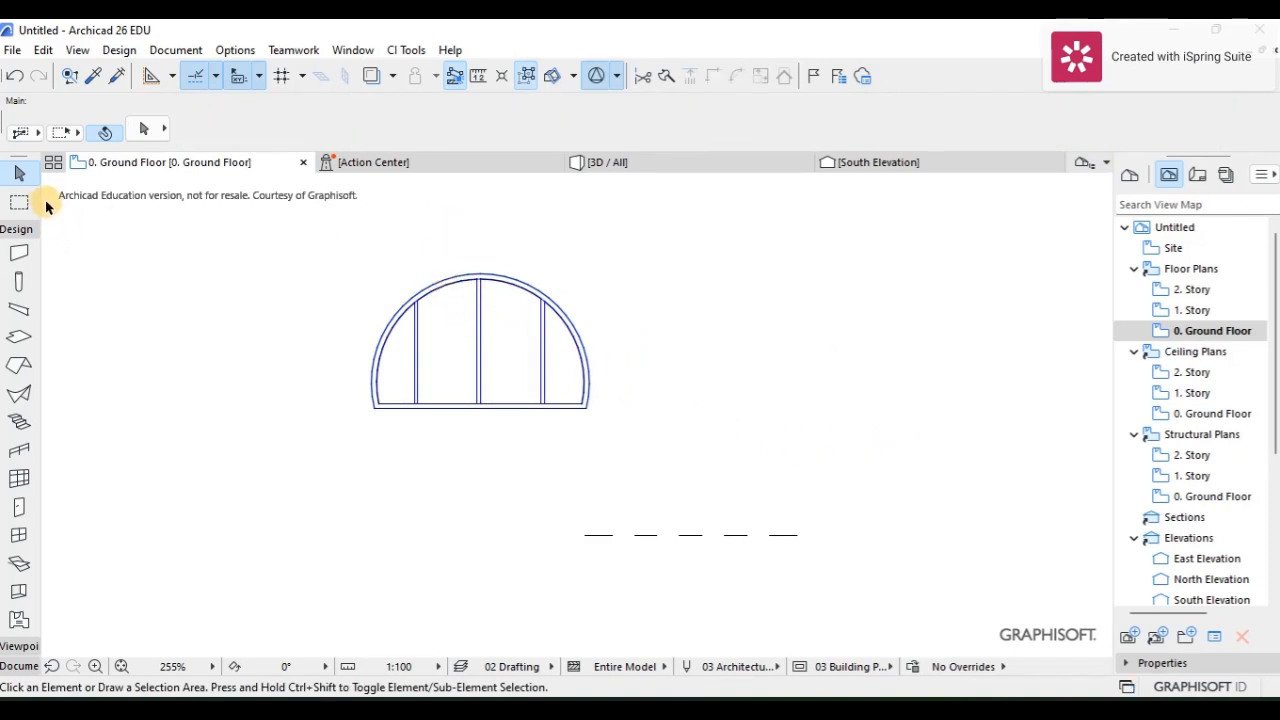
Switch to the 3D view and locate the flat window slabs with the Wallhole slab beneath them.
click(615, 165)
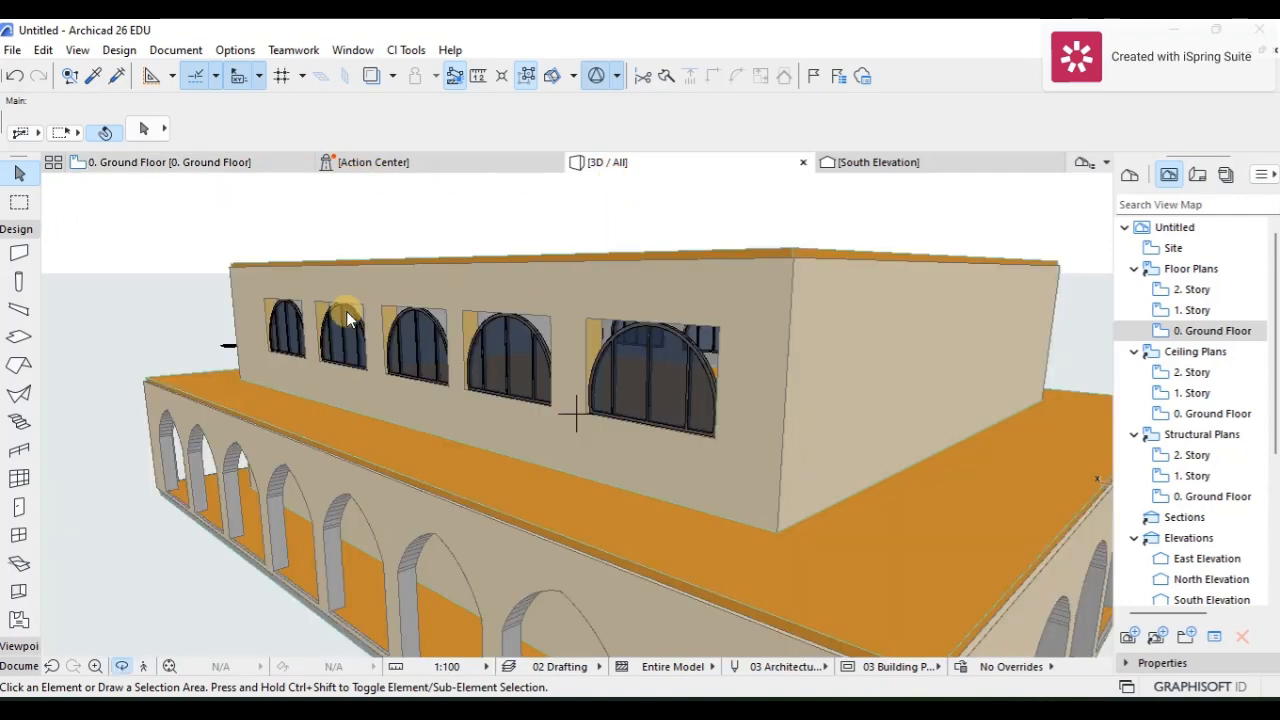
click(266, 326)
scroll(266, 326, down, 1)
middle_drag(266, 326, 706, 529)
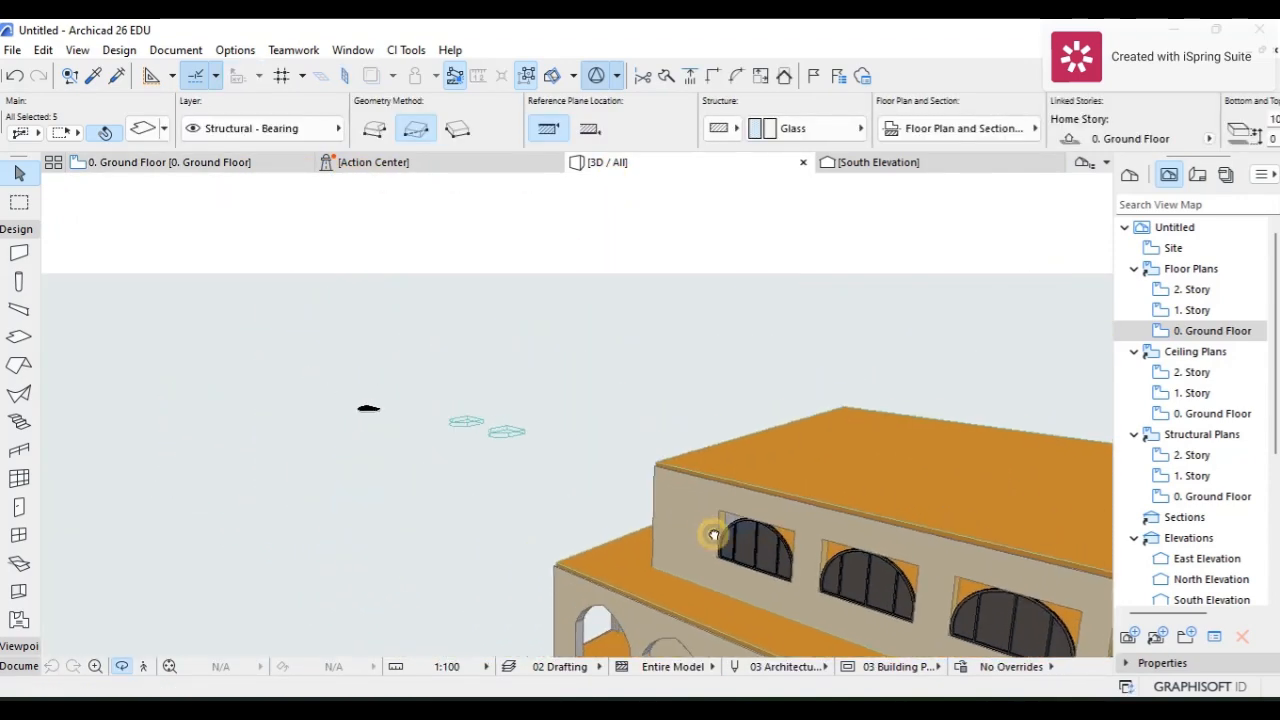
scroll(365, 405, up, 6)
scroll(390, 420, up, 6)
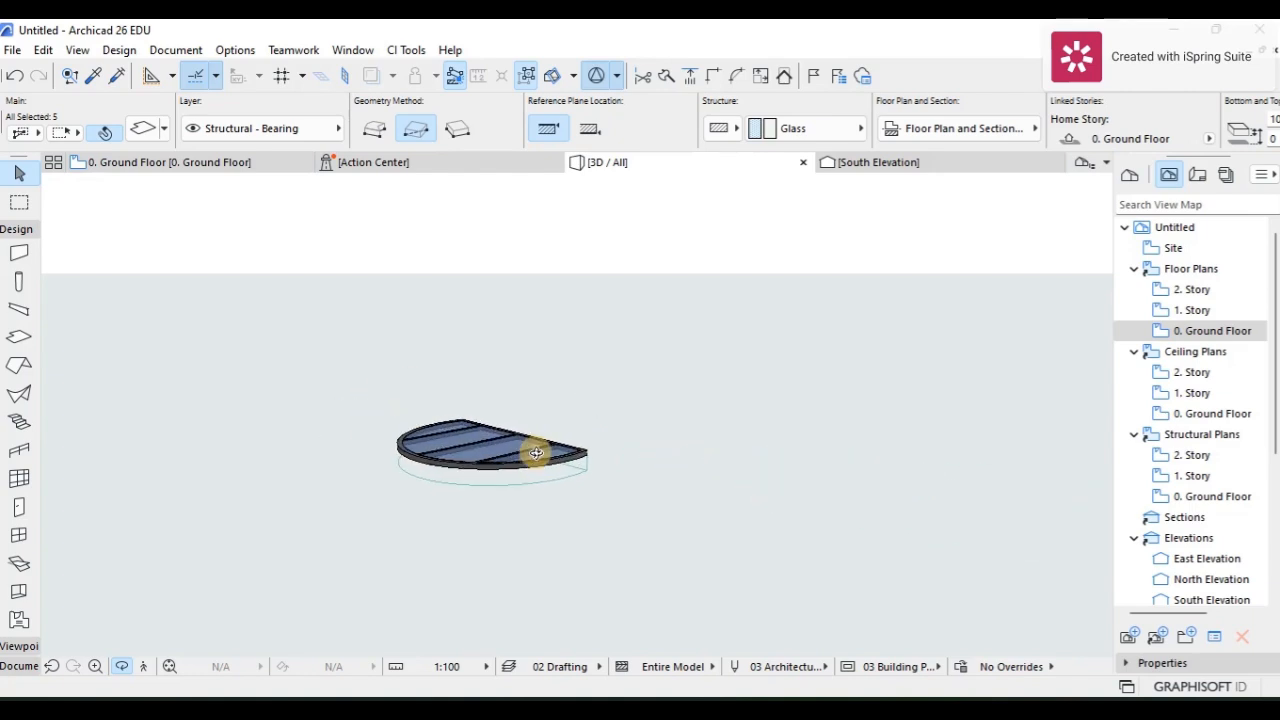
scroll(535, 453, up, 3)
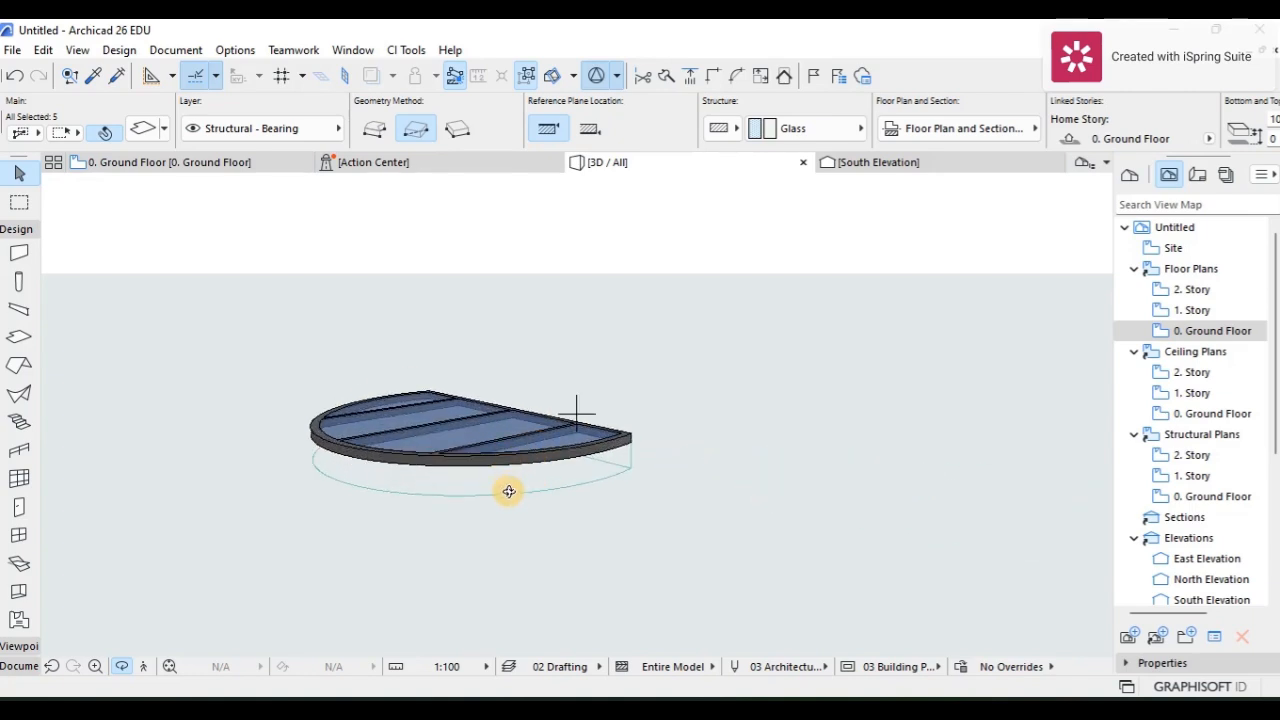
scroll(507, 497, down, 2)
Select all the flat window slabs together with the Wallhole slab beneath them in the 3D view.
click(503, 488)
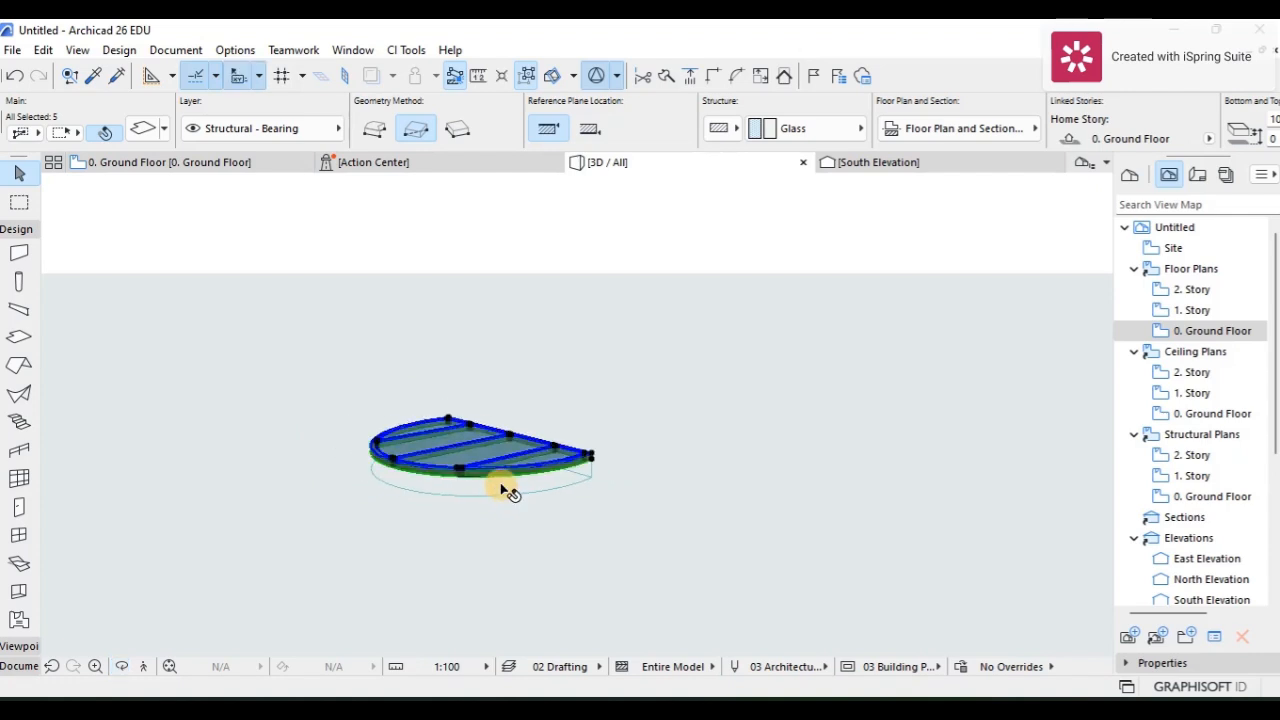
click(340, 376)
drag(303, 349, 648, 524)
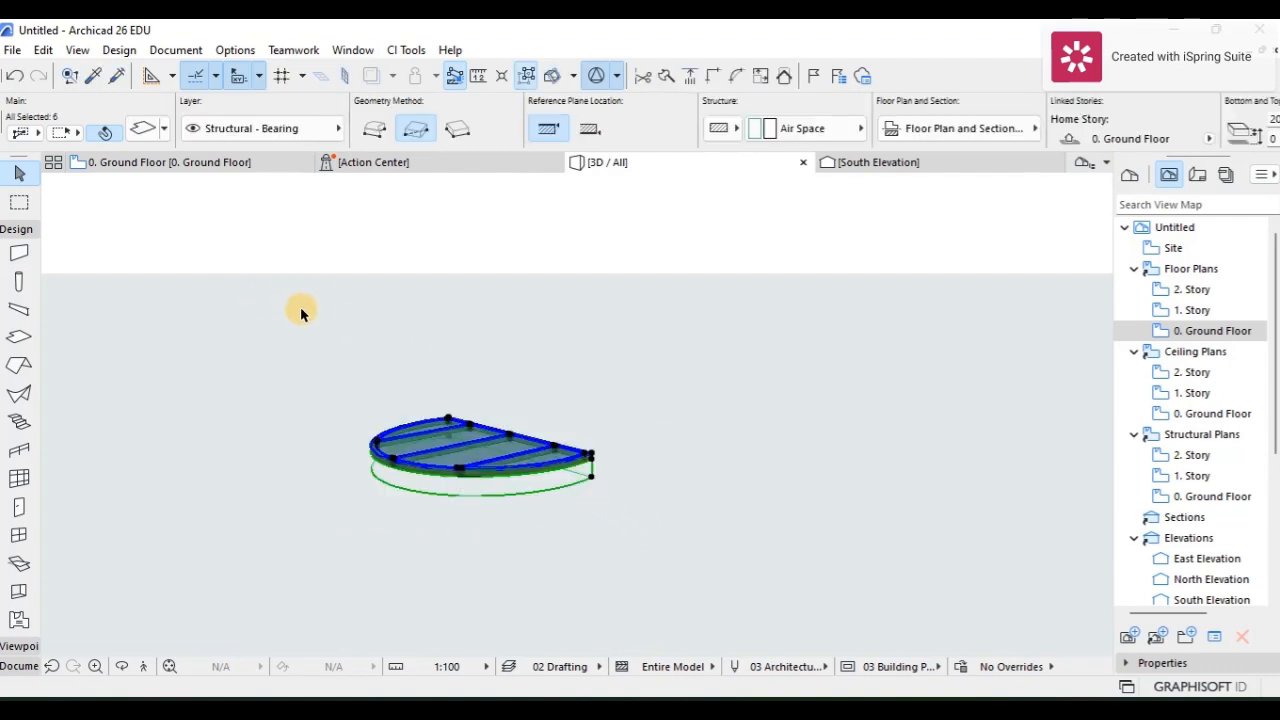
Save the selected slabs as a window using the Horizontal Plane, replacing arch w 2.gsm in the Embedded Library.
click(12, 50)
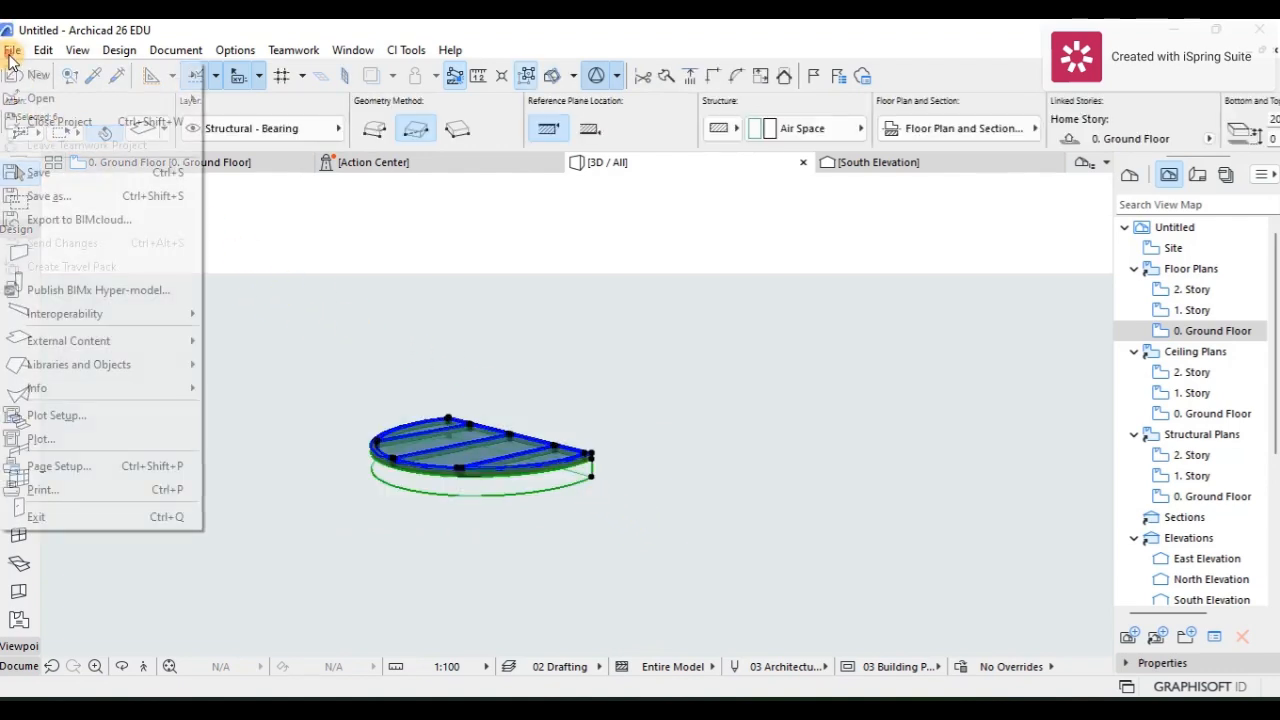
mouse_move(128, 366)
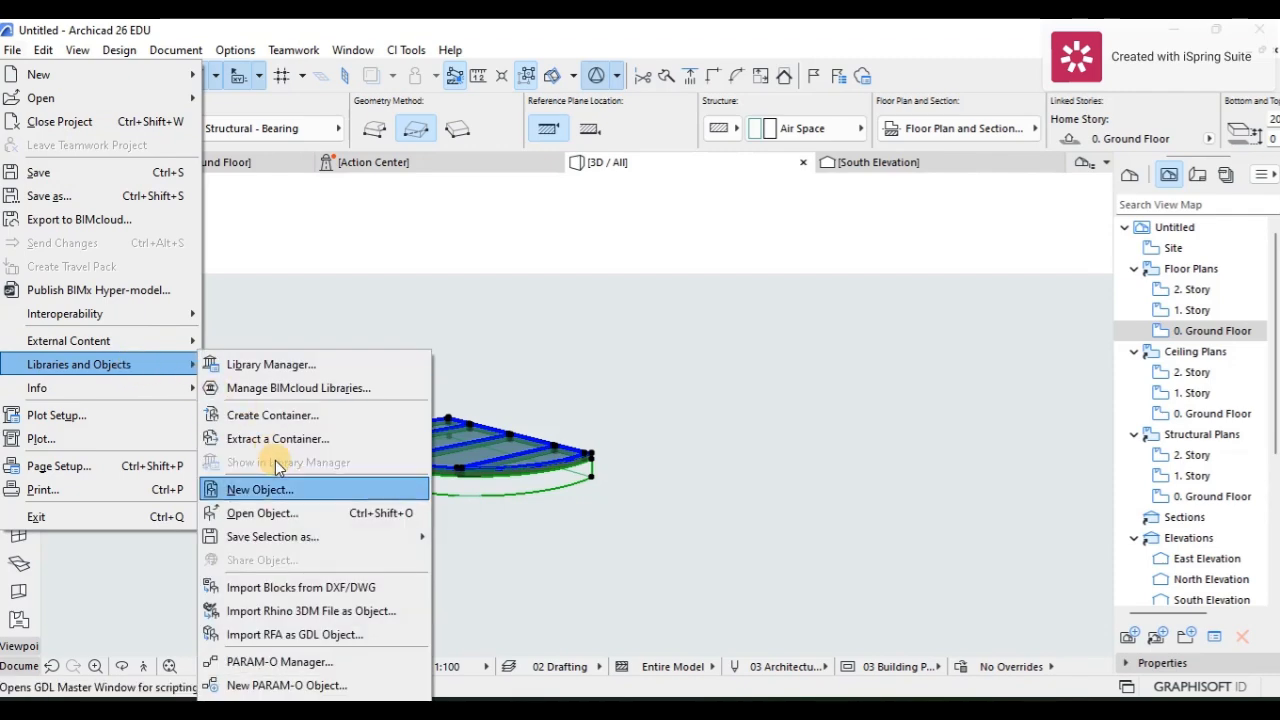
mouse_move(285, 534)
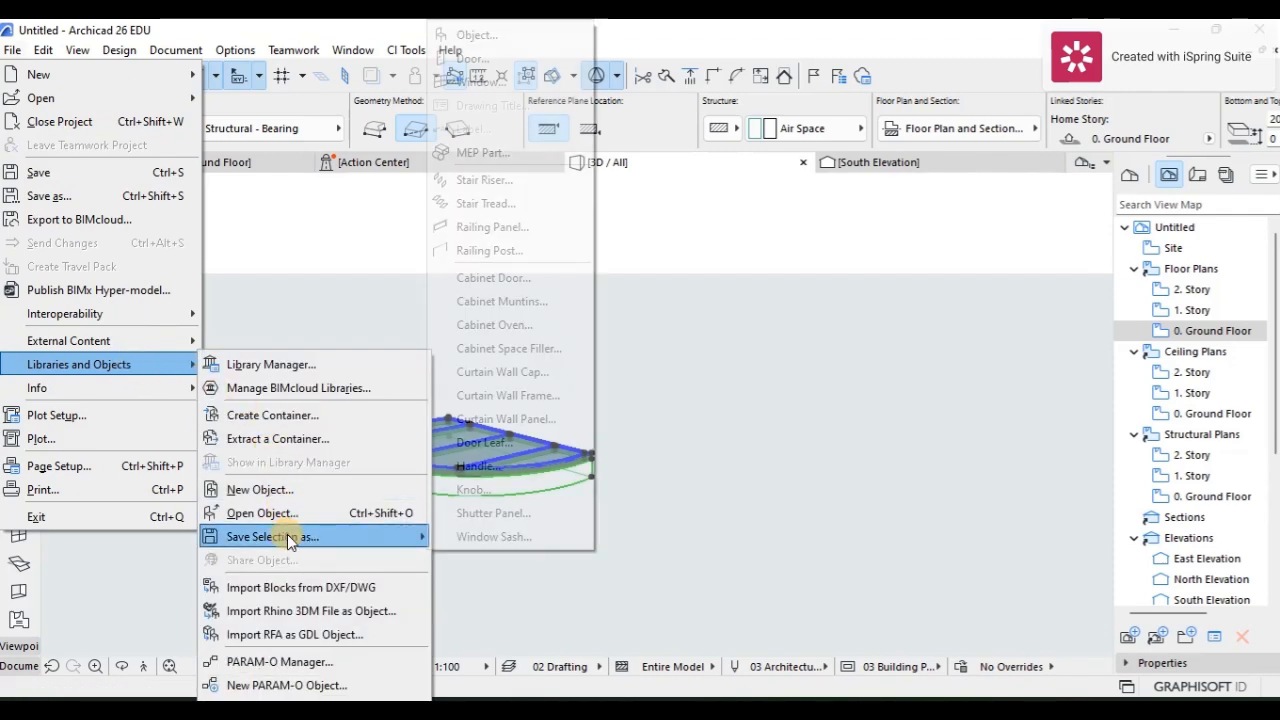
click(462, 84)
click(832, 372)
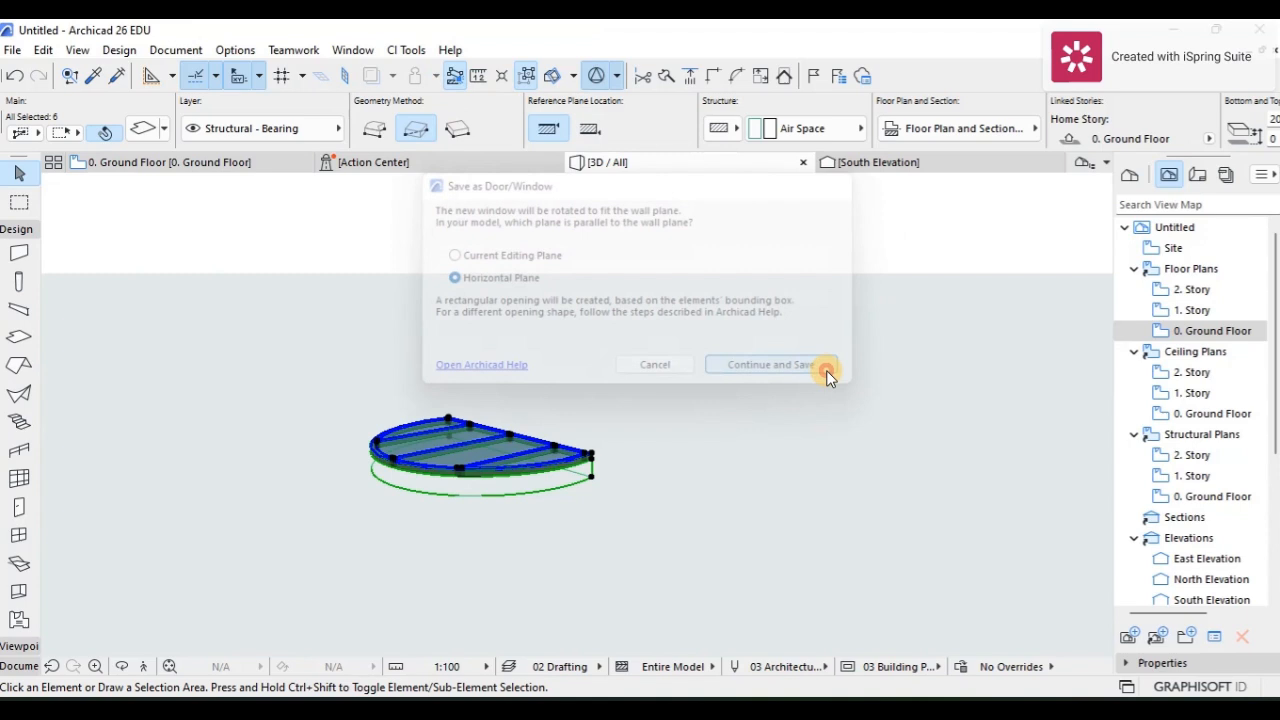
click(645, 276)
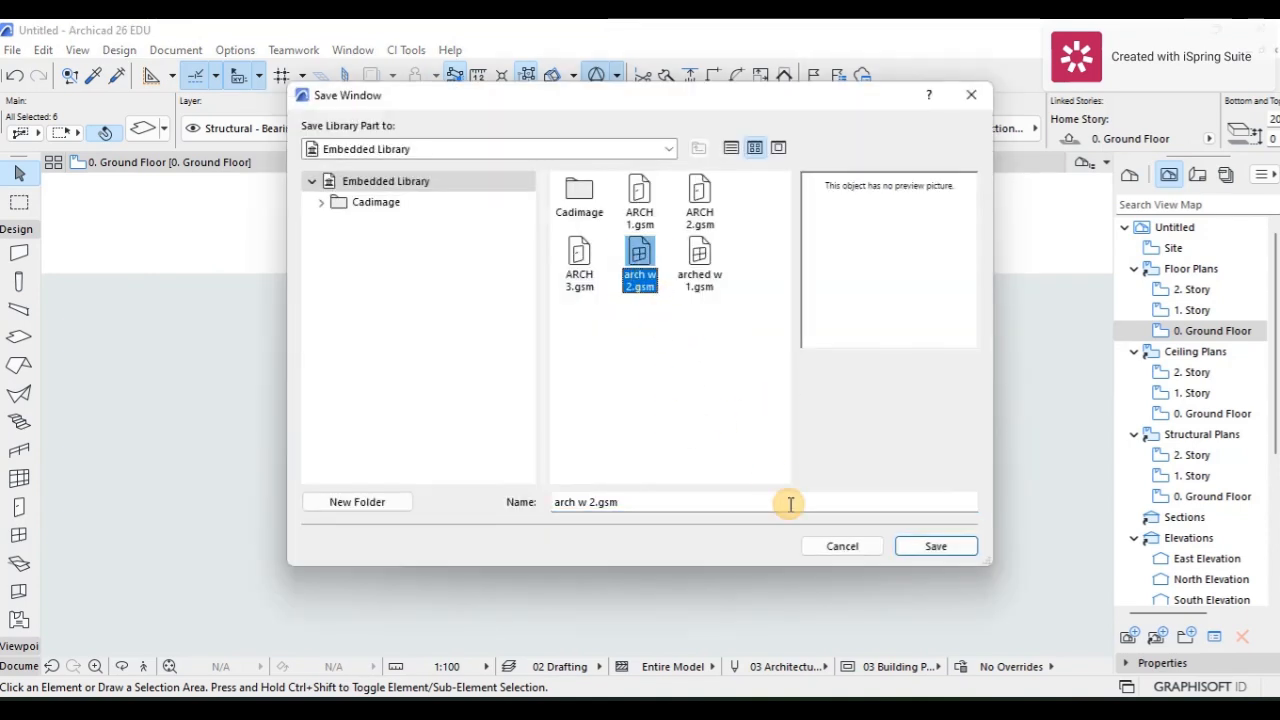
click(923, 547)
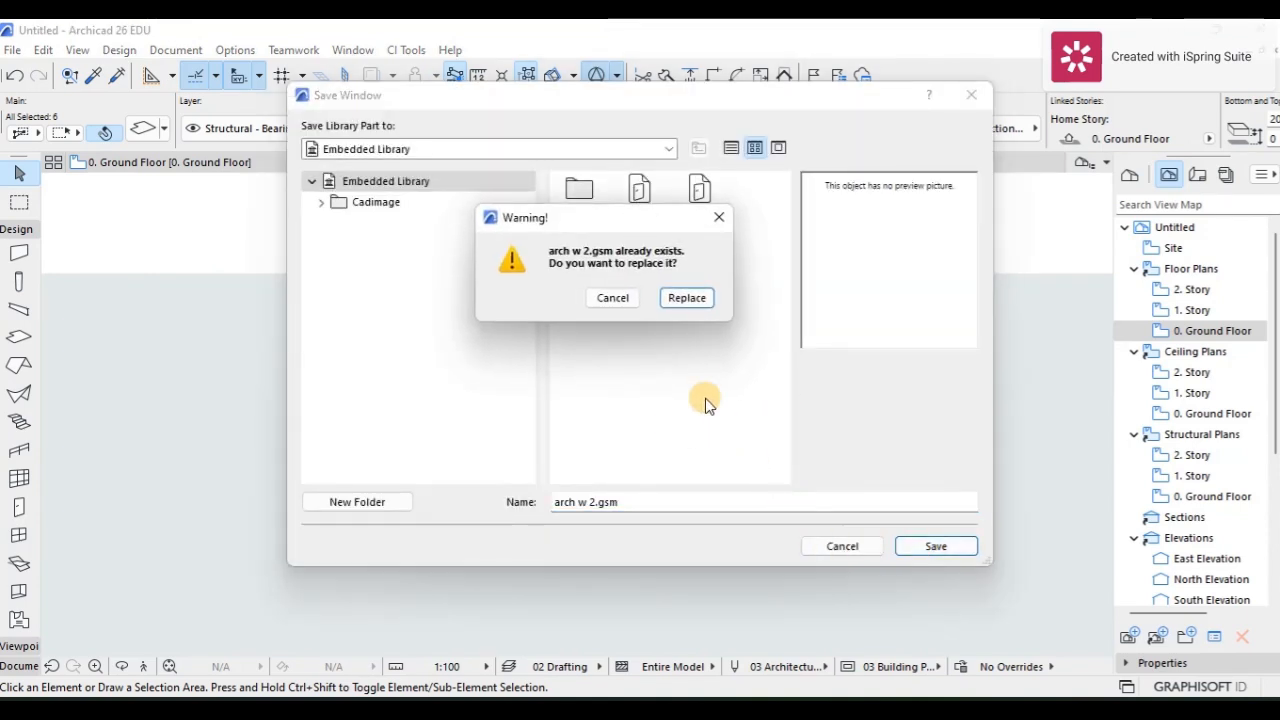
click(670, 298)
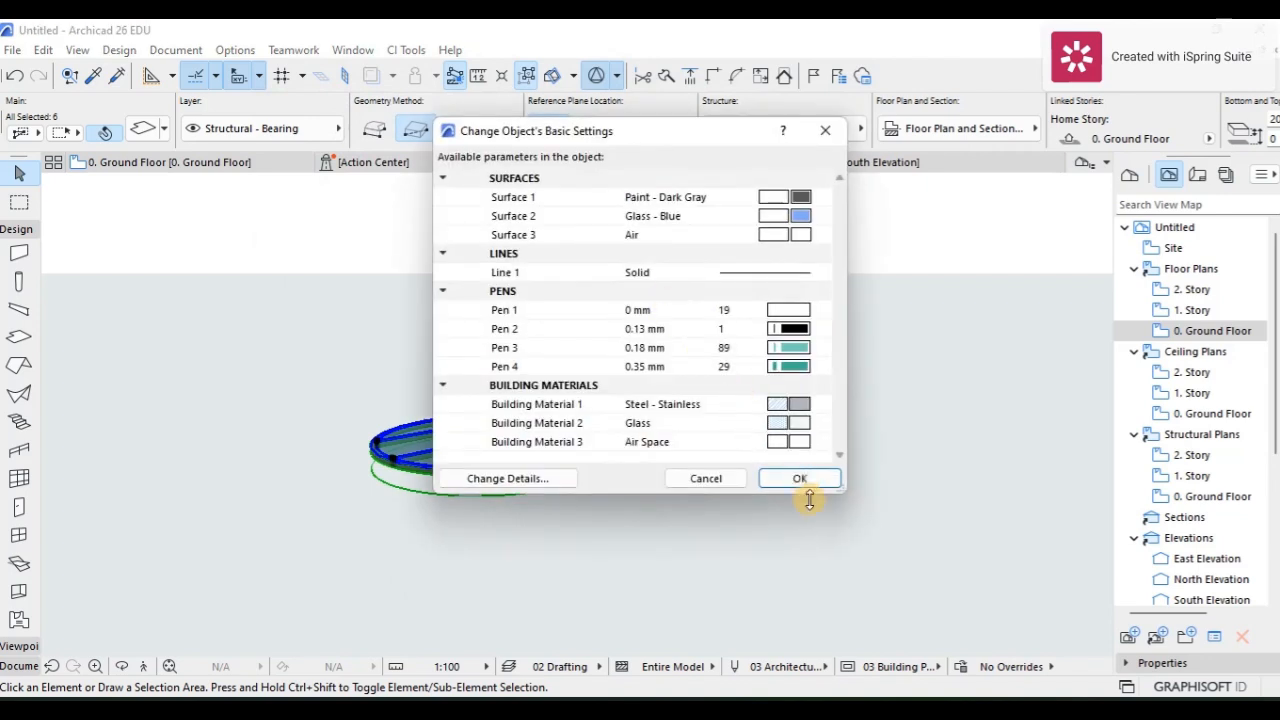
Set Pen 3 and Pen 4 of the window object to pen 1 (0.13 mm) and accept its basic settings.
click(792, 356)
click(838, 349)
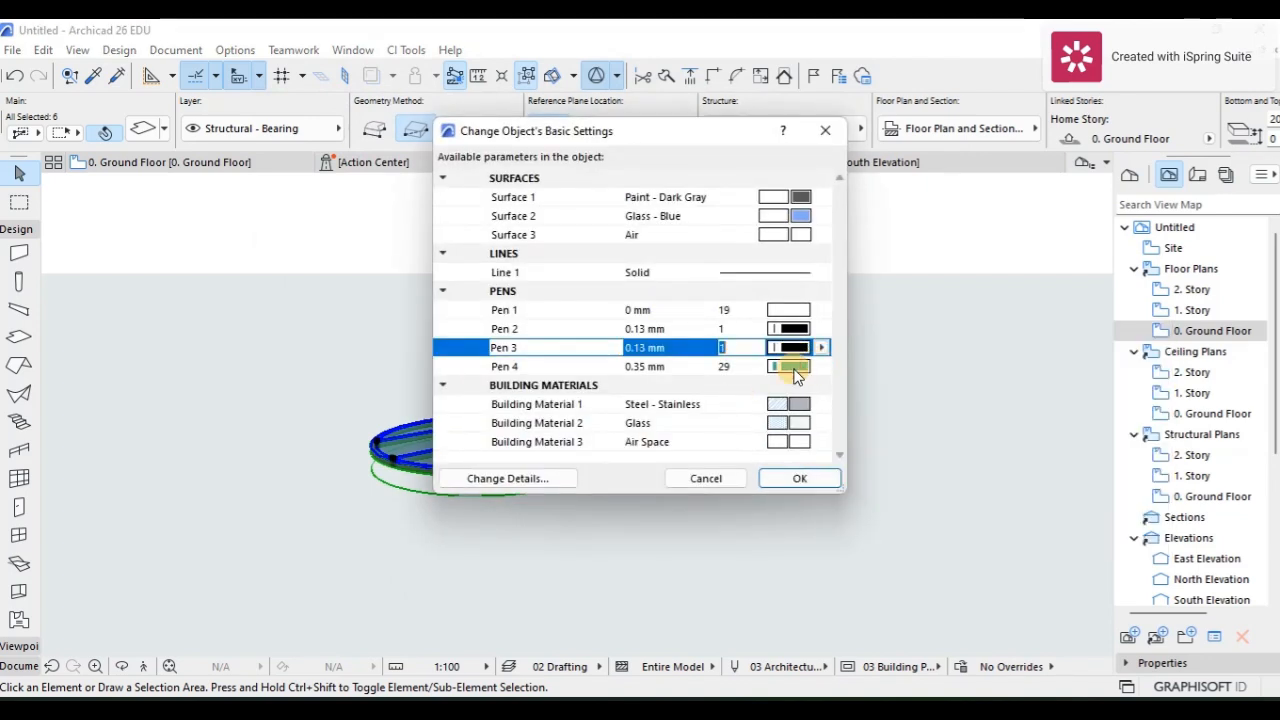
click(792, 367)
click(836, 393)
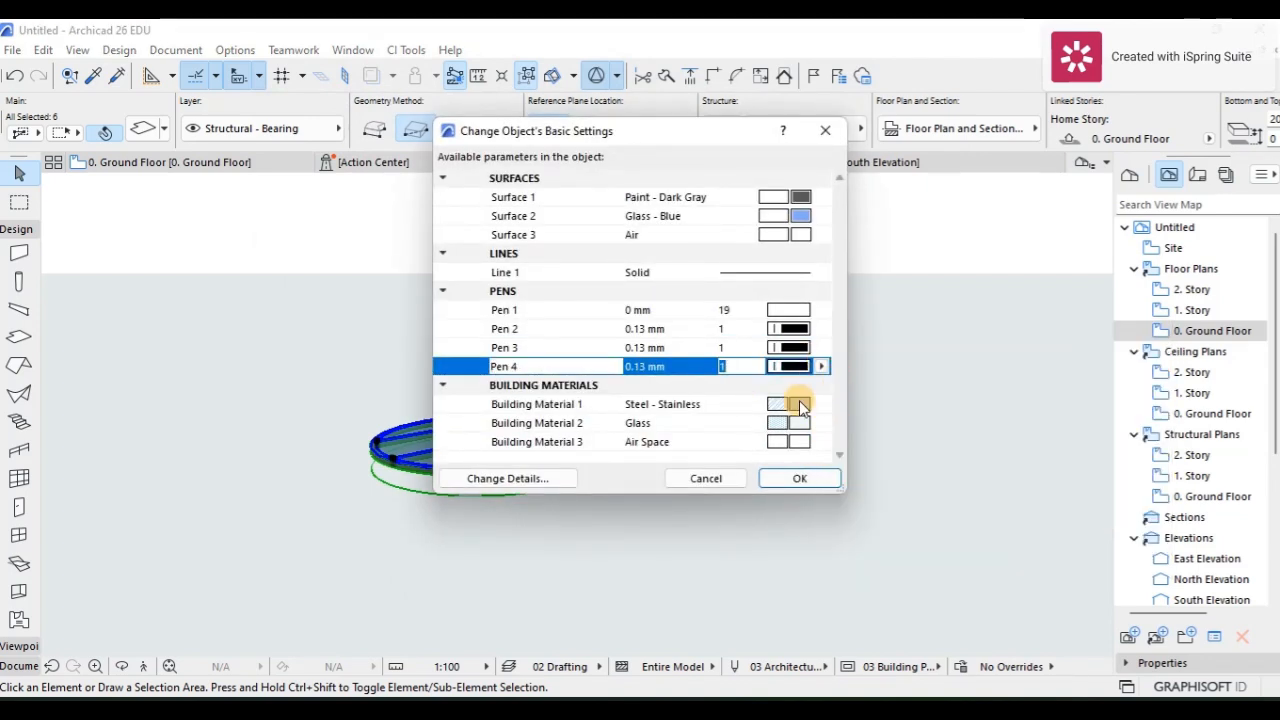
click(800, 475)
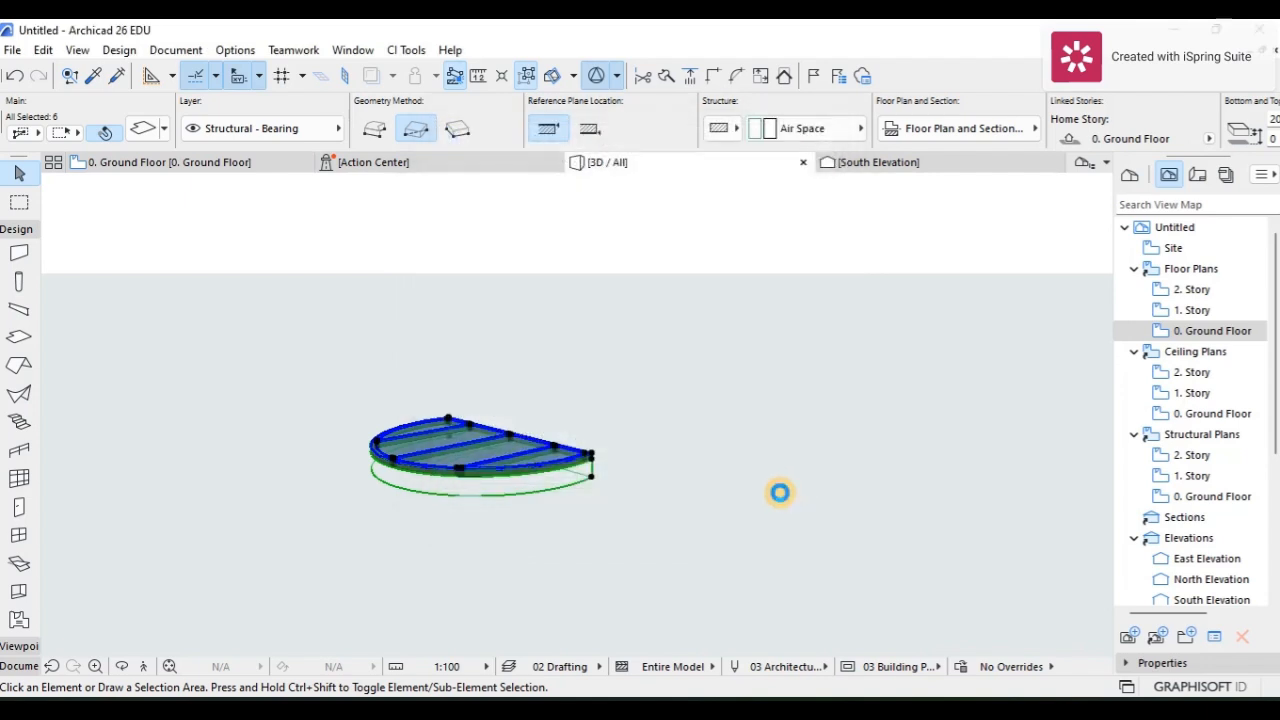
Deselect the window slabs and find the semicircular windows in the building's upper story wall in 3D.
scroll(748, 440, down, 5)
scroll(749, 436, down, 2)
middle_drag(749, 436, 541, 370)
scroll(700, 393, down, 2)
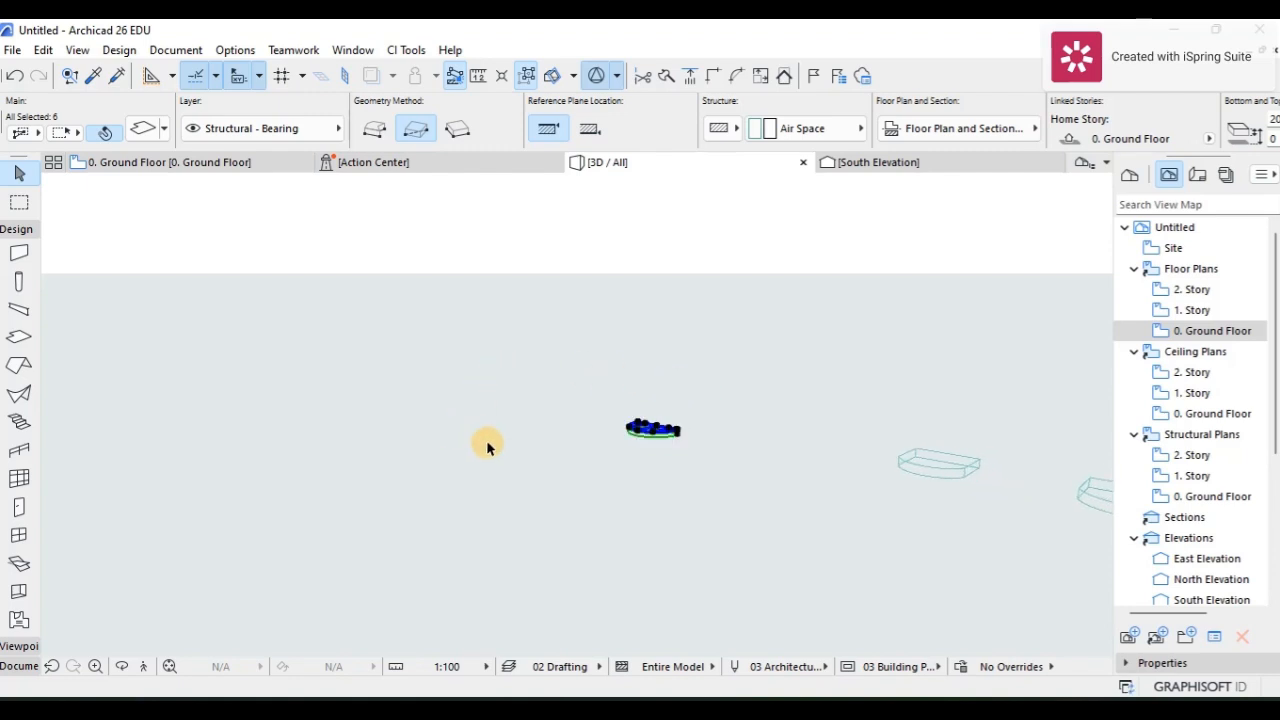
click(618, 448)
shift+middle_drag(647, 462, 789, 396)
middle_drag(444, 293, 586, 318)
scroll(463, 363, up, 4)
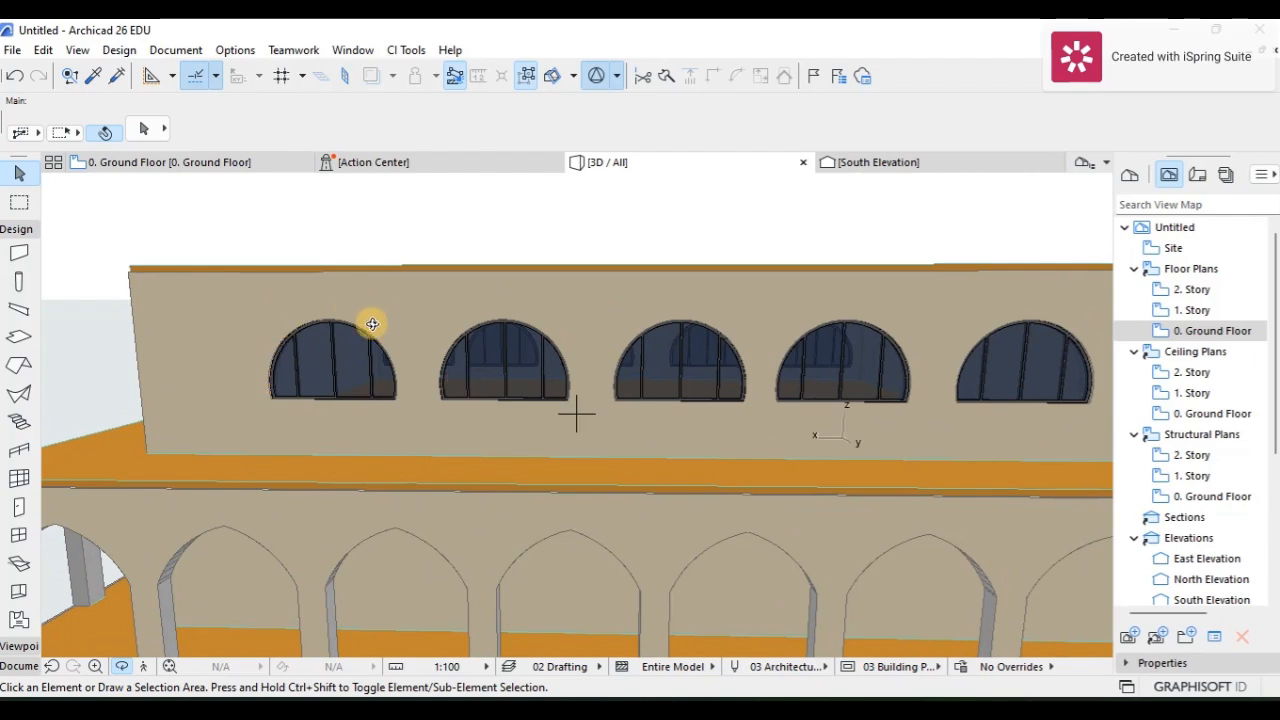
Examine the row of semicircular windows in the upper story wall up close from several angles.
shift+middle_drag(300, 392, 445, 358)
scroll(450, 360, down, 3)
mouse_move(611, 367)
shift+middle_down()
mouse_move(525, 366)
mouse_move(591, 348)
mouse_move(600, 363)
shift+middle_up()
scroll(463, 343, up, 2)
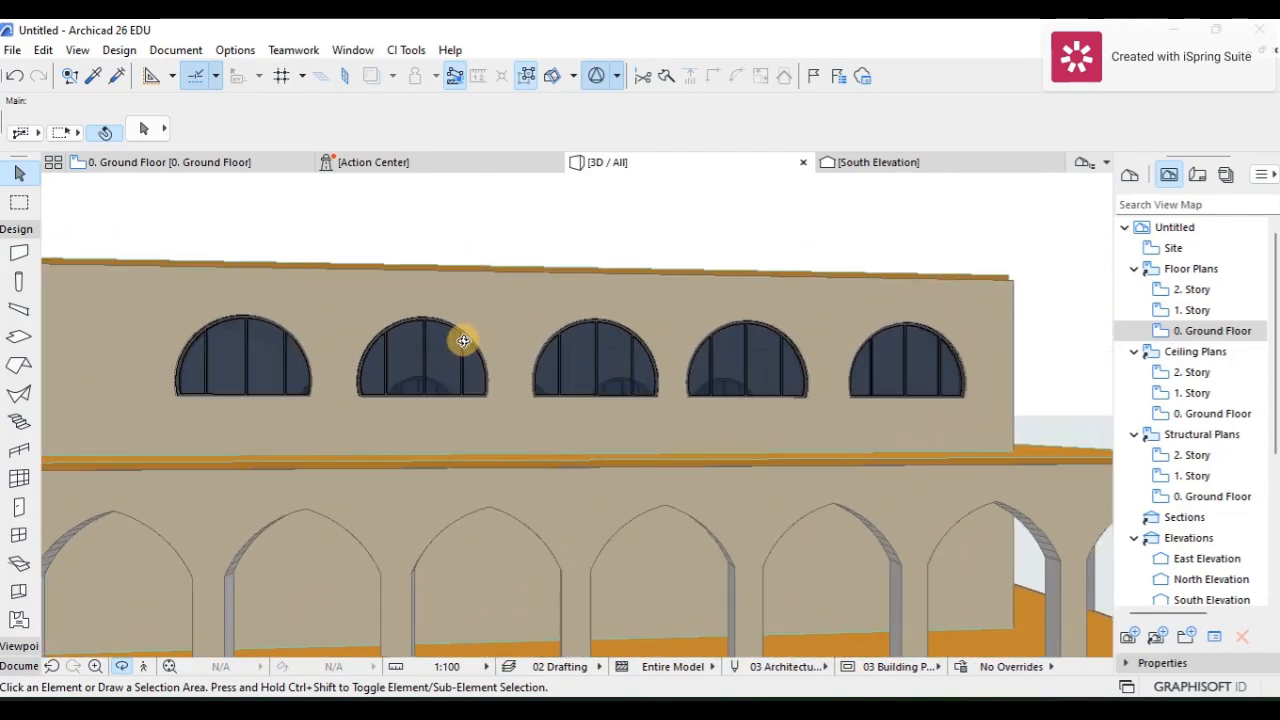
scroll(526, 344, down, 2)
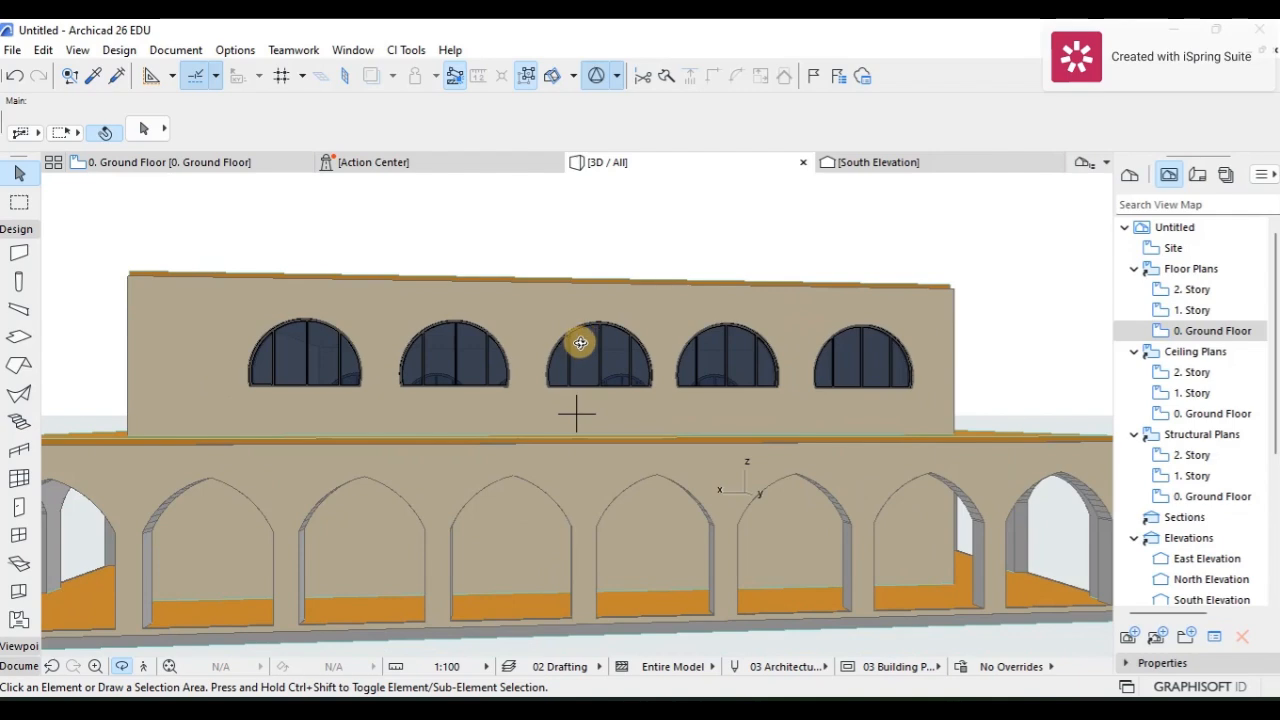
scroll(581, 338, up, 2)
middle_drag(606, 340, 680, 294)
drag(702, 331, 703, 334)
middle_drag(686, 313, 622, 317)
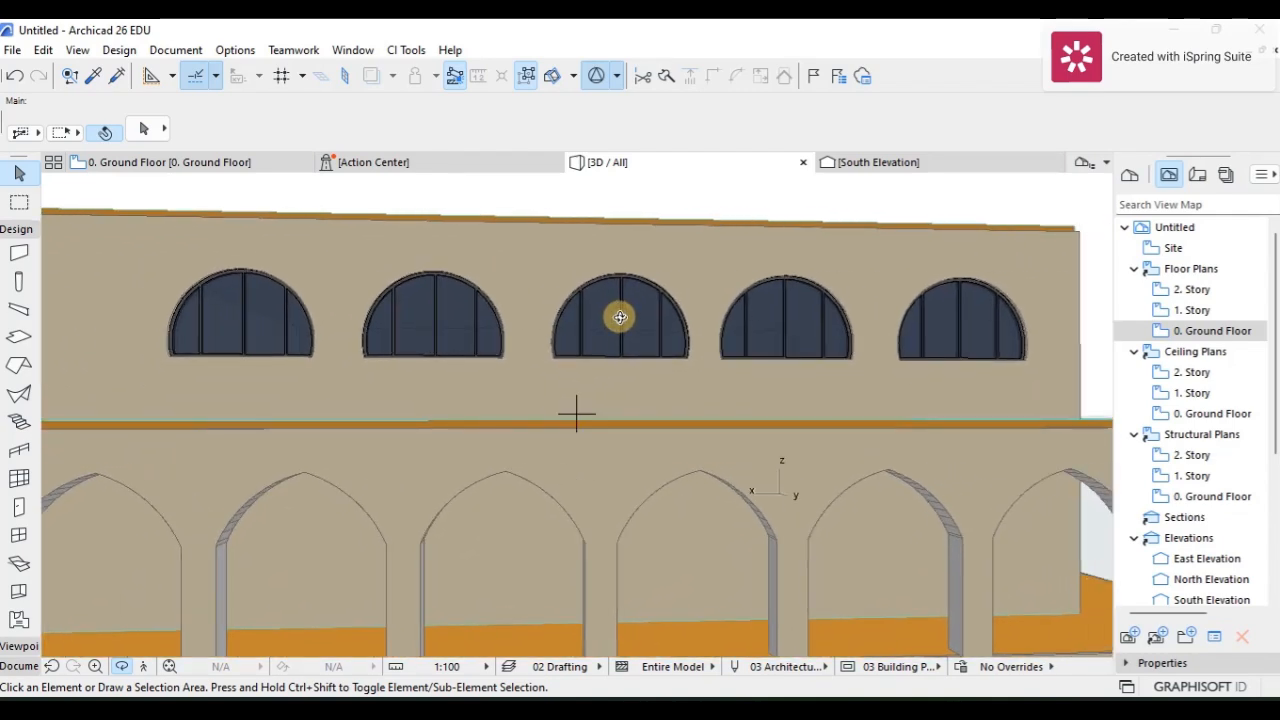
scroll(622, 303, up, 2)
scroll(623, 297, down, 3)
drag(677, 301, 624, 339)
scroll(489, 303, up, 3)
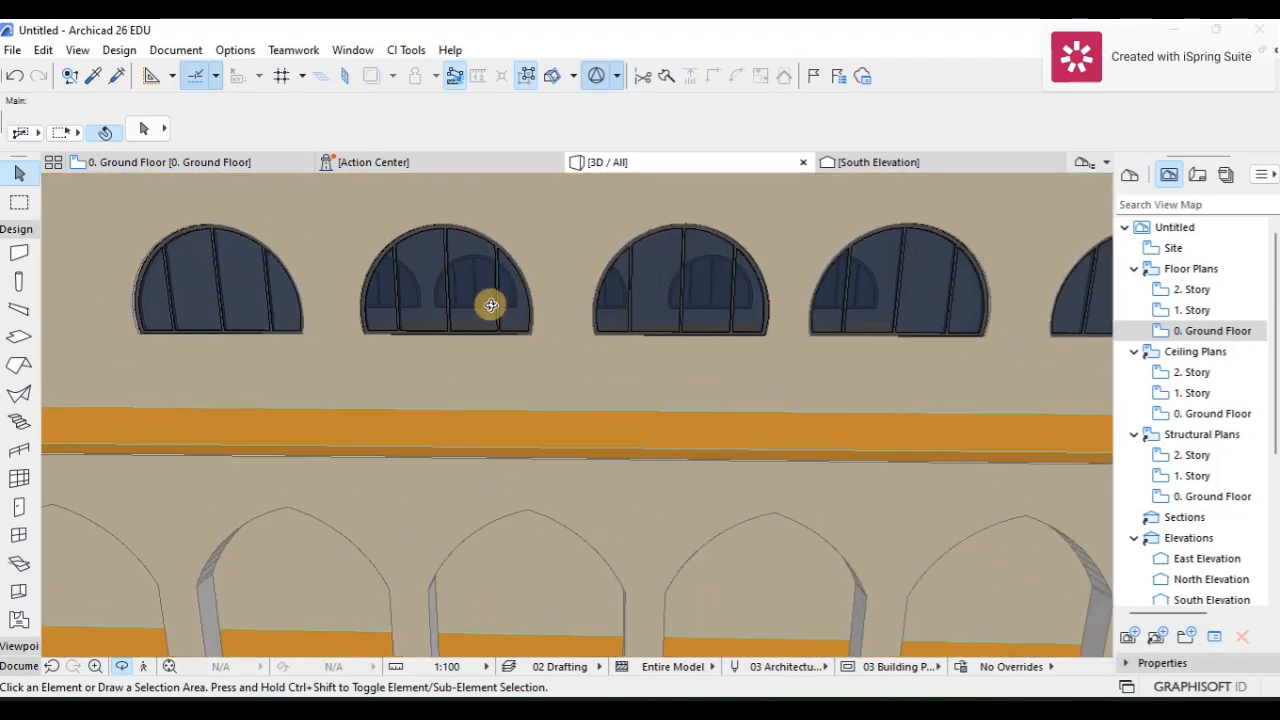
scroll(530, 310, down, 2)
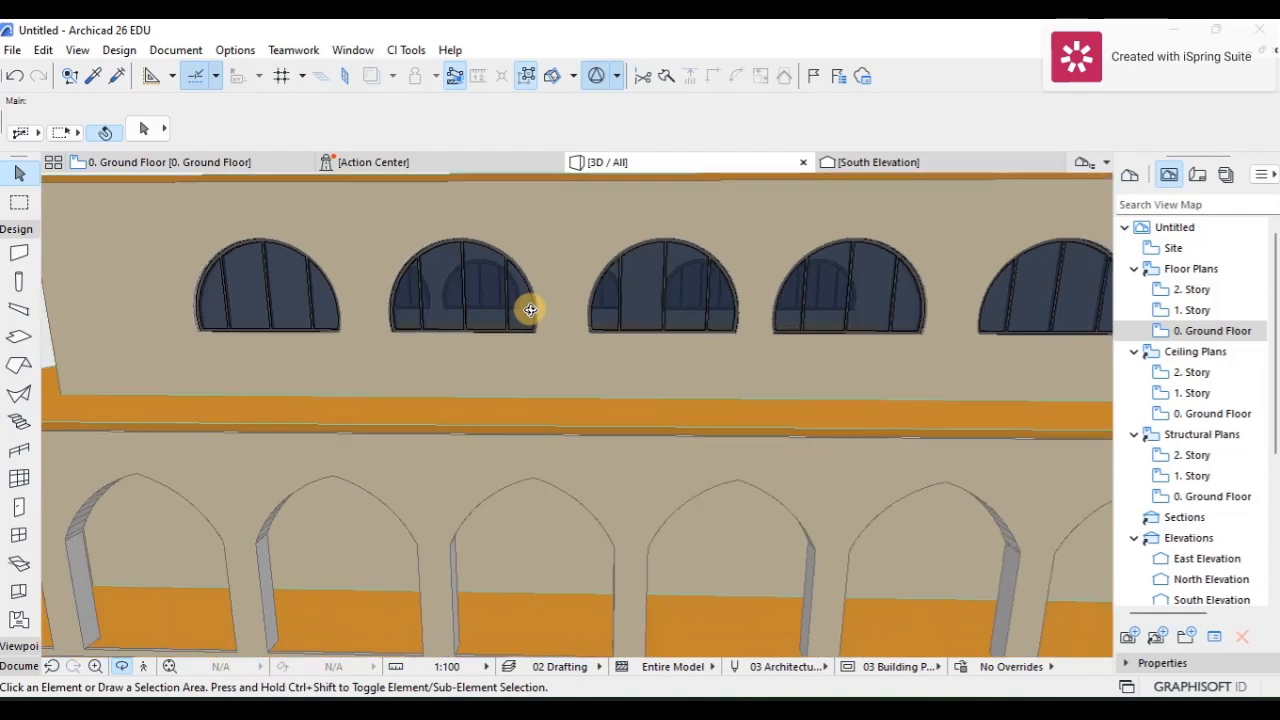
scroll(410, 316, up, 2)
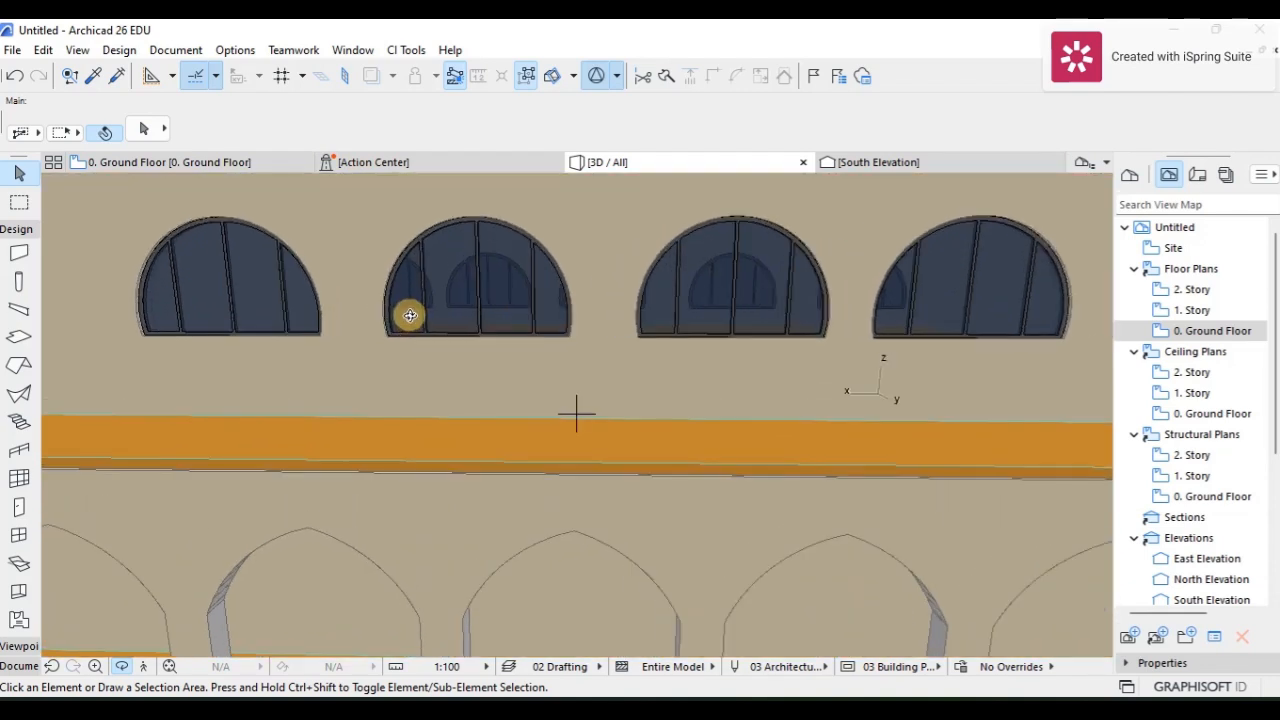
scroll(403, 275, up, 3)
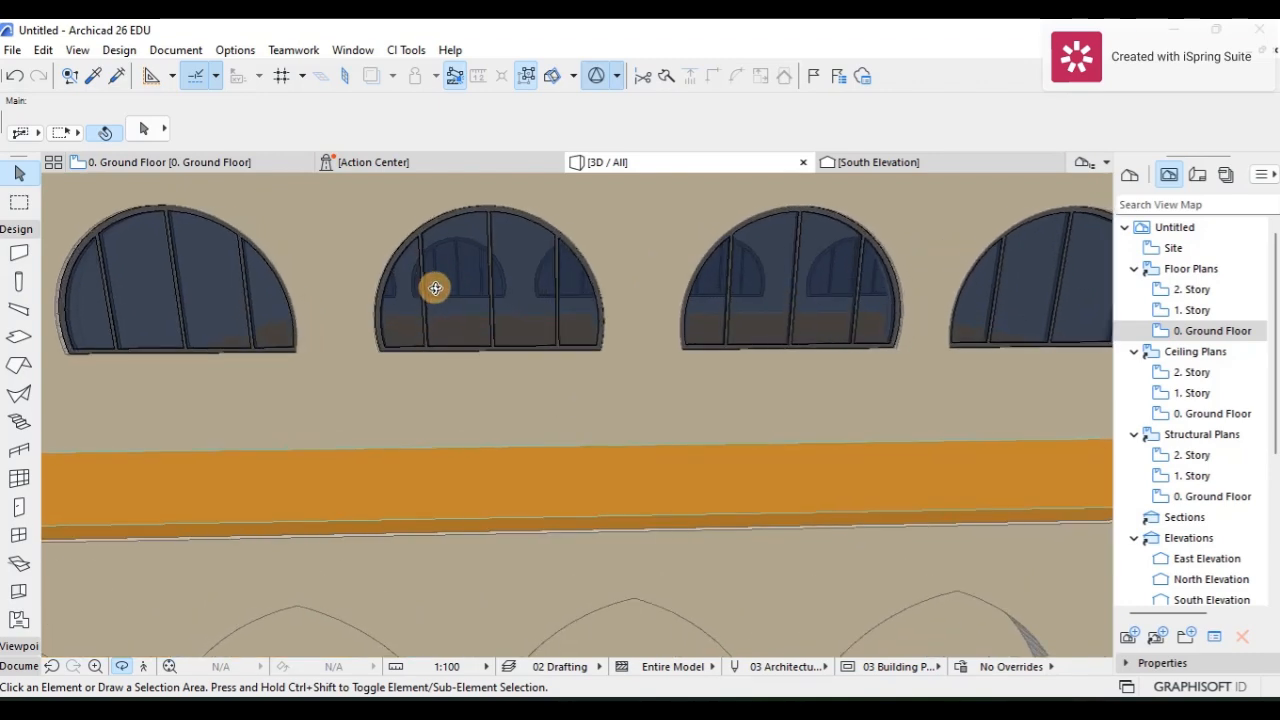
scroll(477, 277, down, 5)
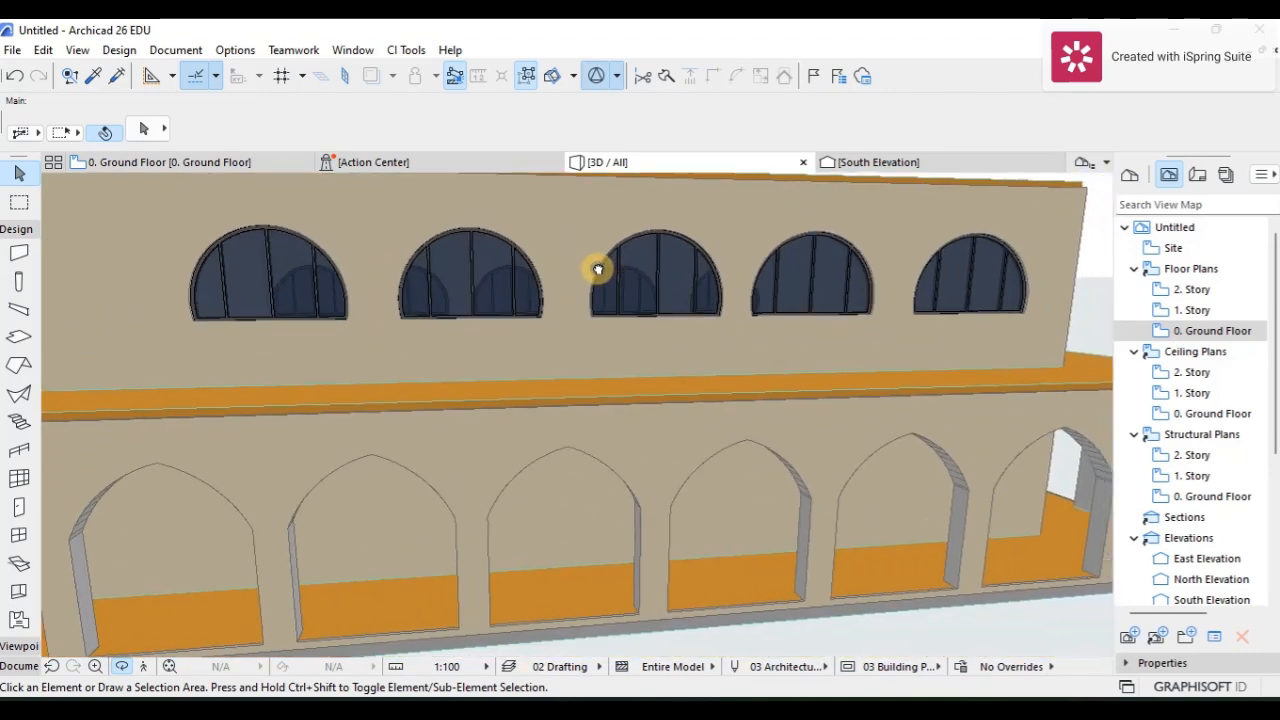
Examine the whole facade, with the semicircular windows above the pointed ground-floor arches.
scroll(600, 270, down, 4)
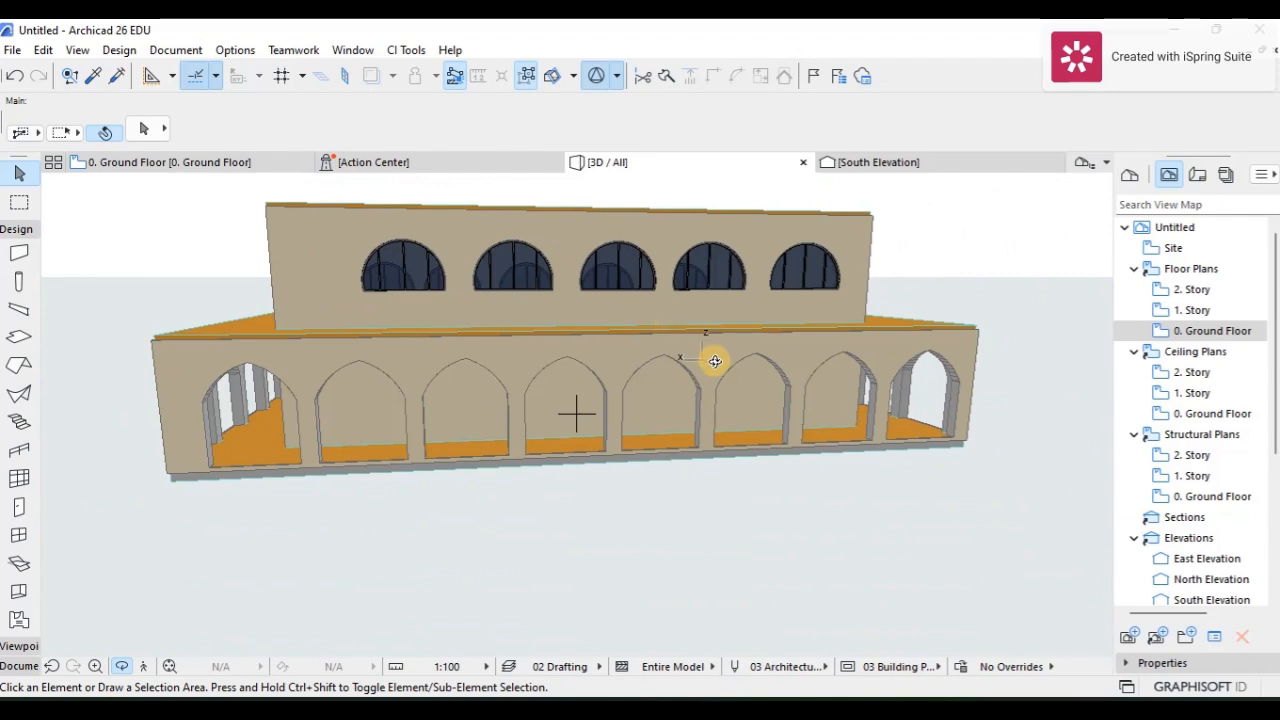
scroll(552, 265, up, 3)
scroll(533, 265, down, 1)
mouse_move(627, 368)
mouse_down()
mouse_move(601, 358)
mouse_move(628, 373)
mouse_up()
scroll(520, 426, up, 2)
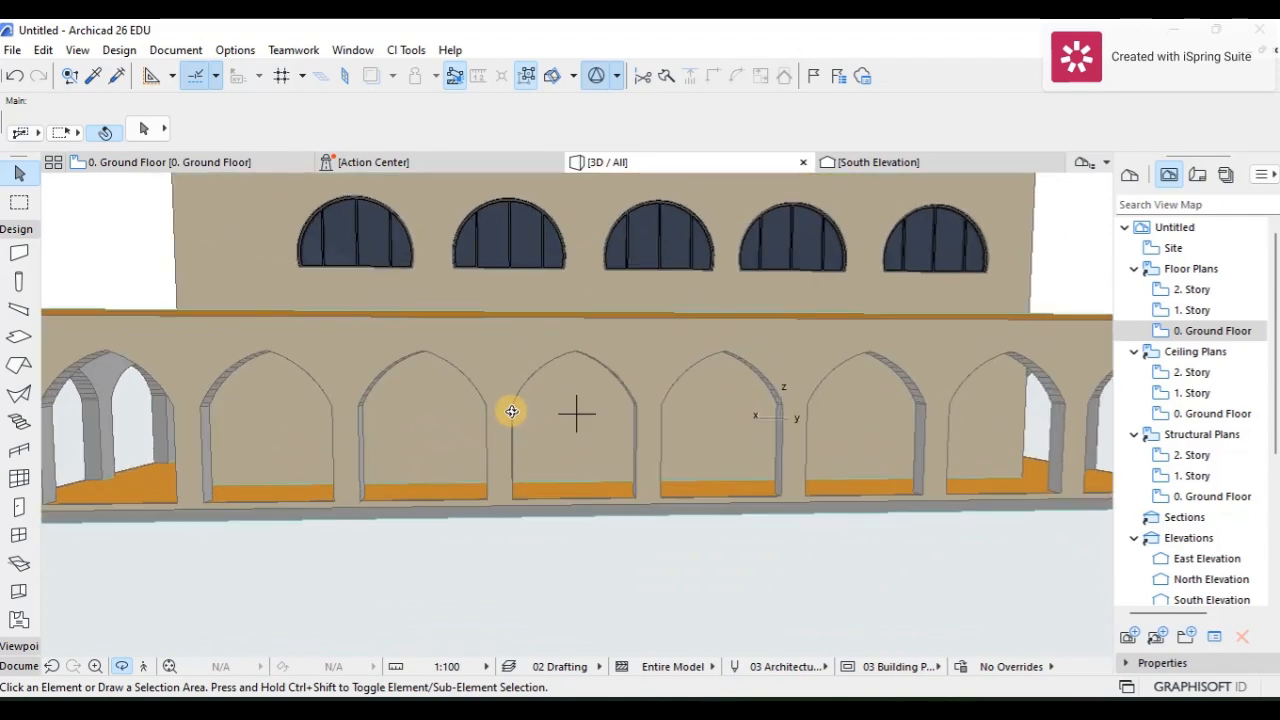
drag(651, 391, 626, 321)
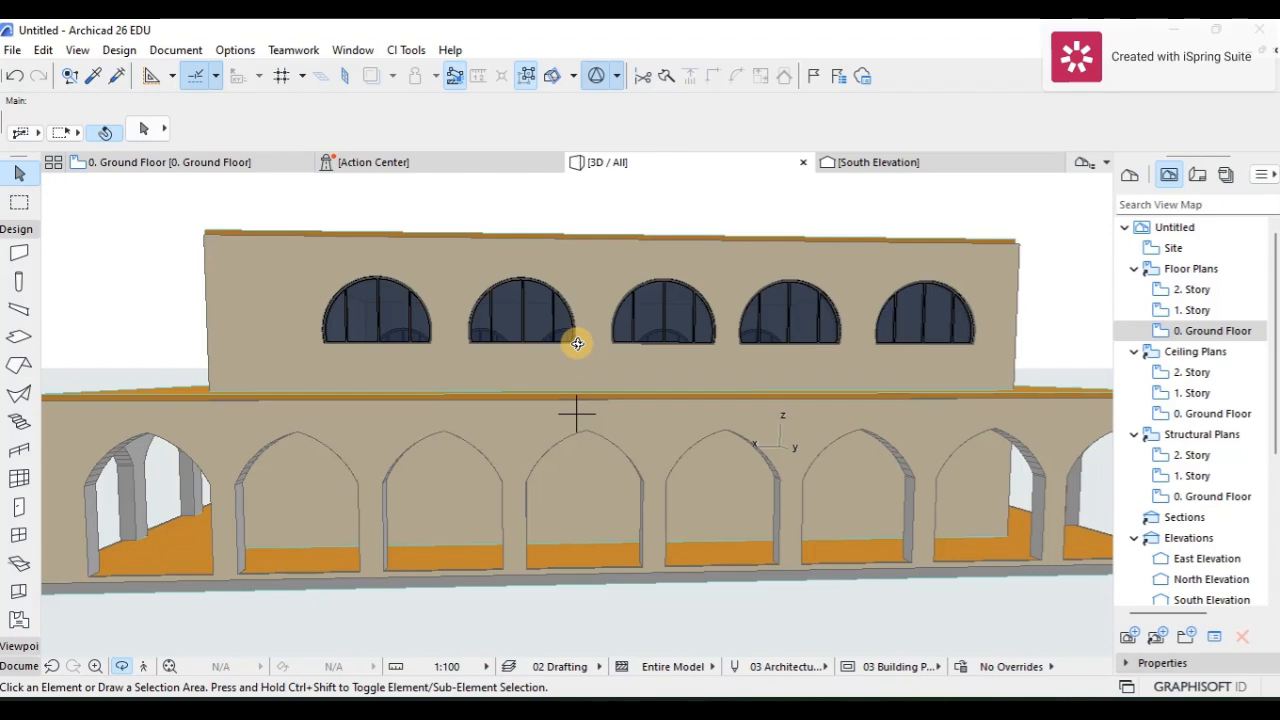
drag(577, 343, 632, 314)
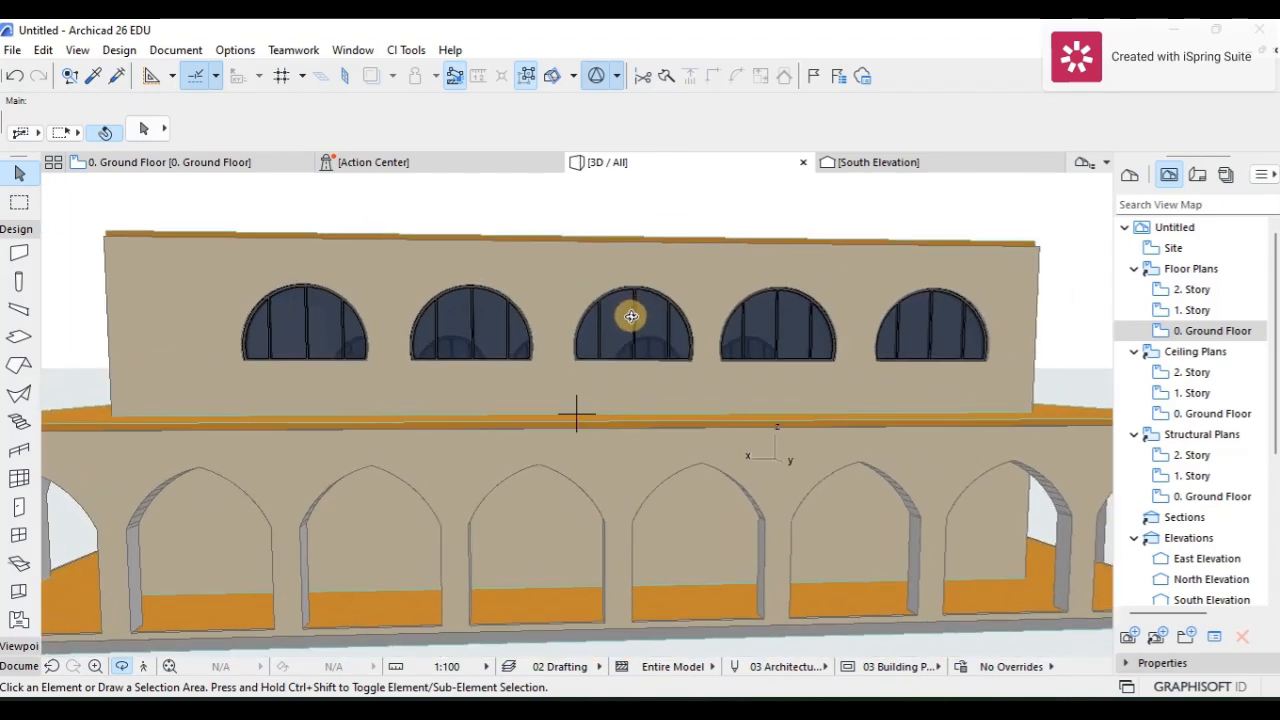